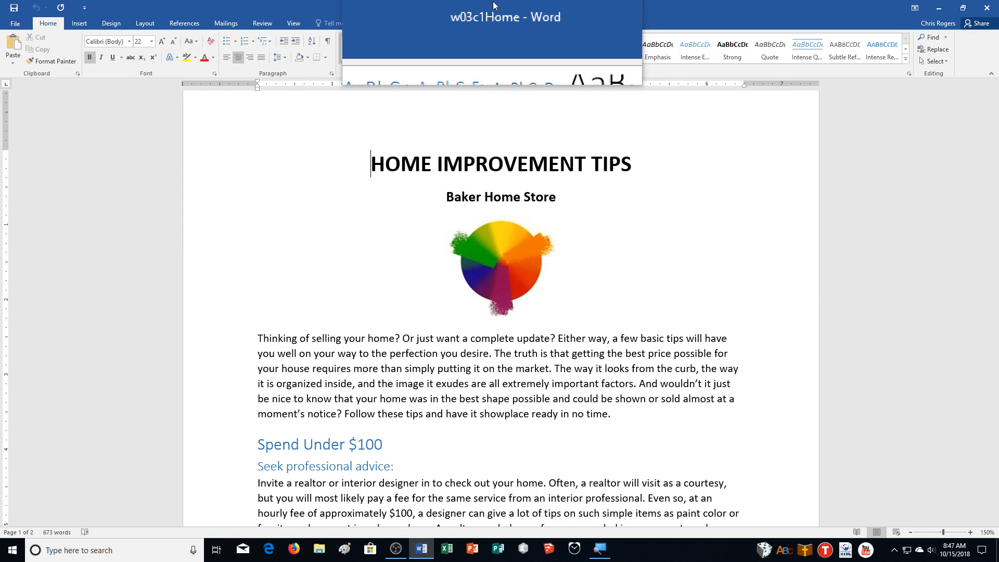
Save the document into the CA Demonstration folder under Documents, appending an underscore and the author's last and first name to w03c1Home.
click(15, 24)
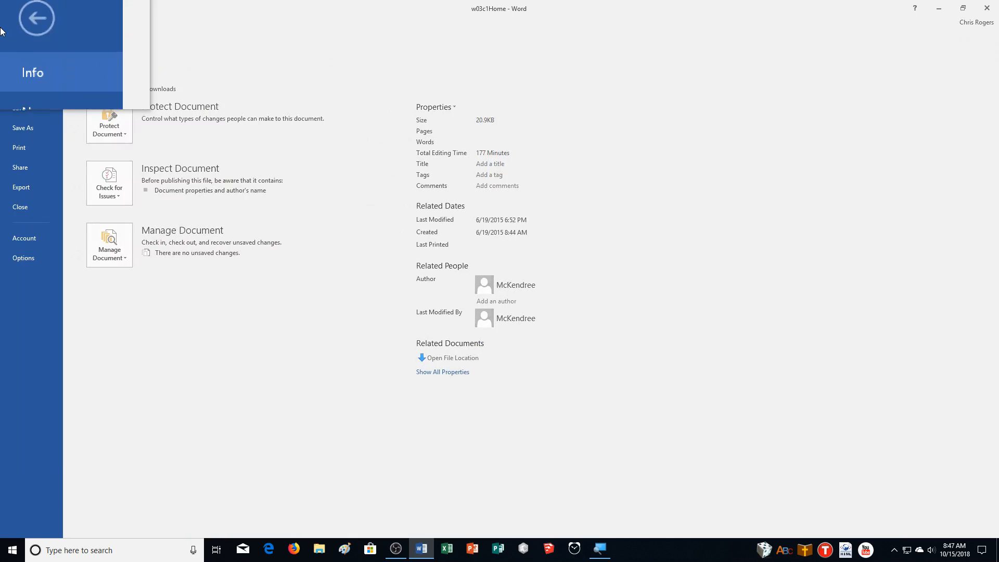
click(37, 120)
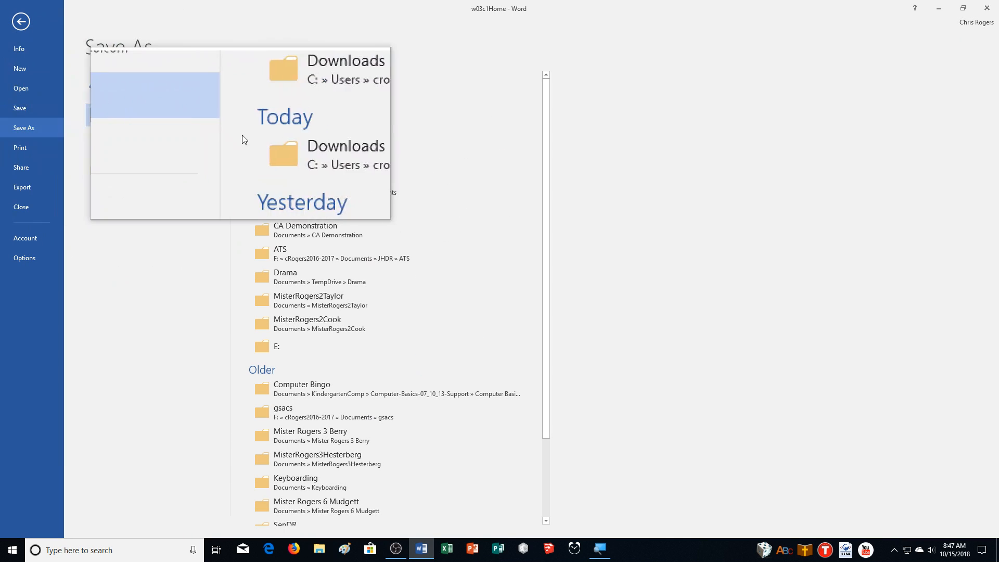
click(132, 170)
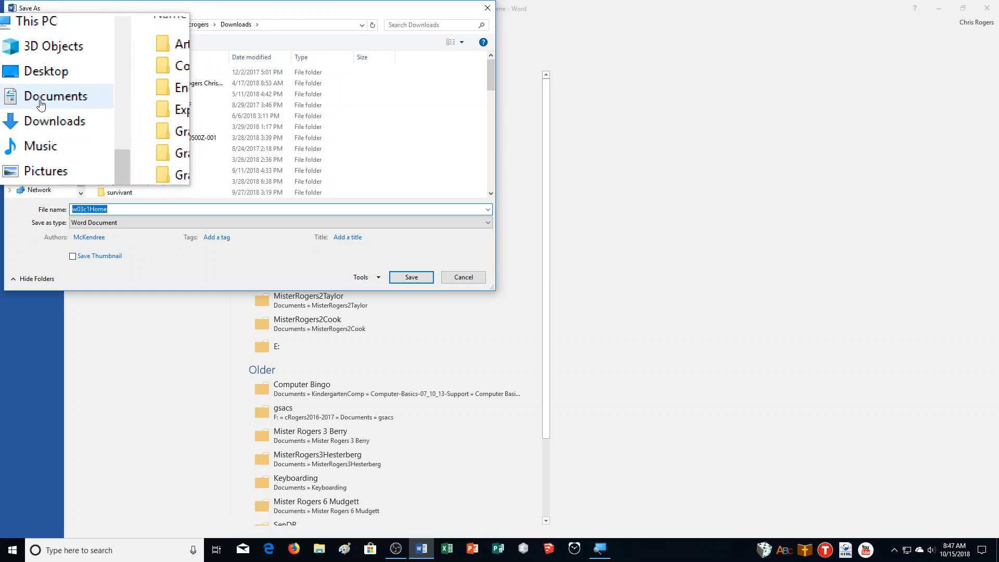
click(39, 97)
double_click(115, 93)
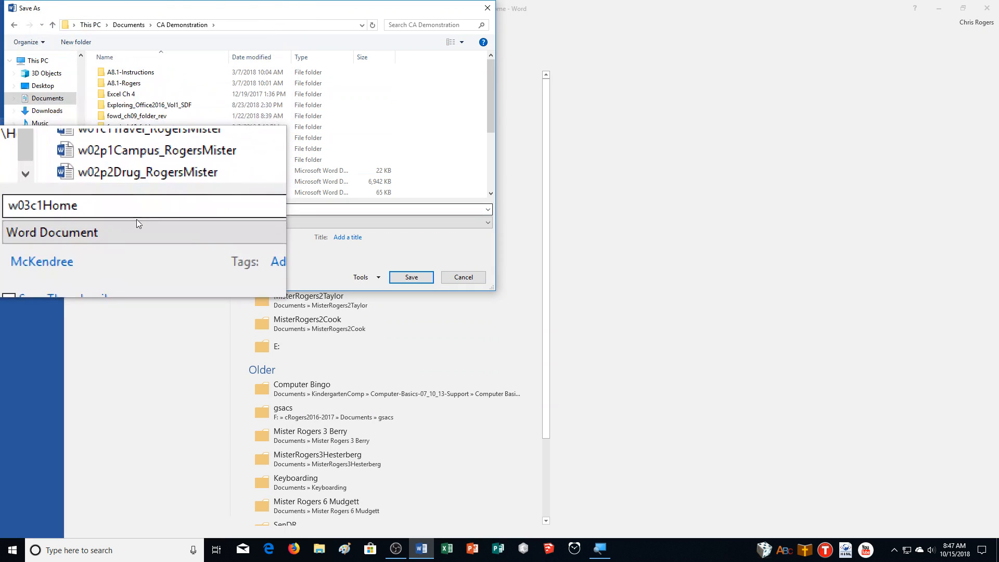
click(130, 208)
click(132, 210)
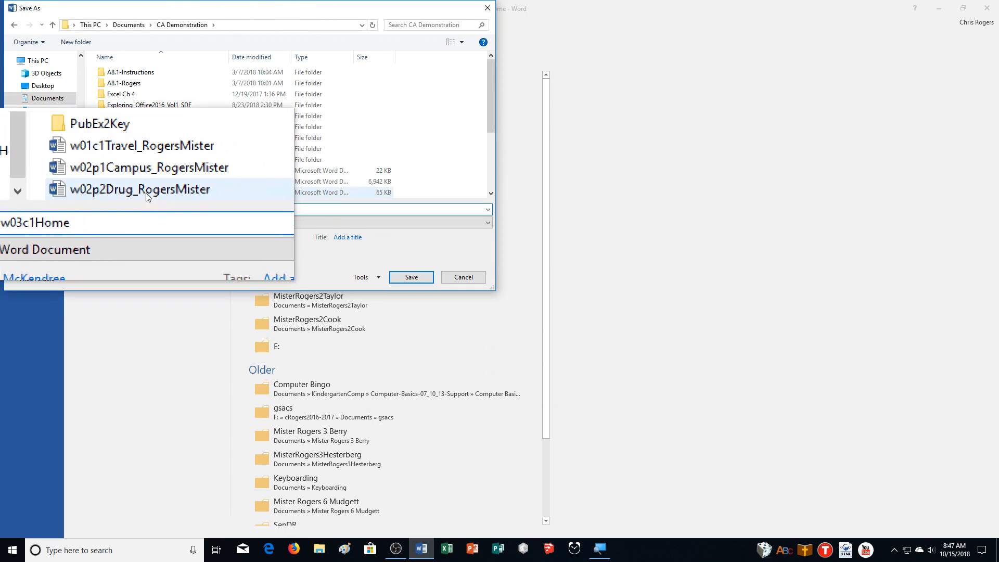
text(_RogersM)
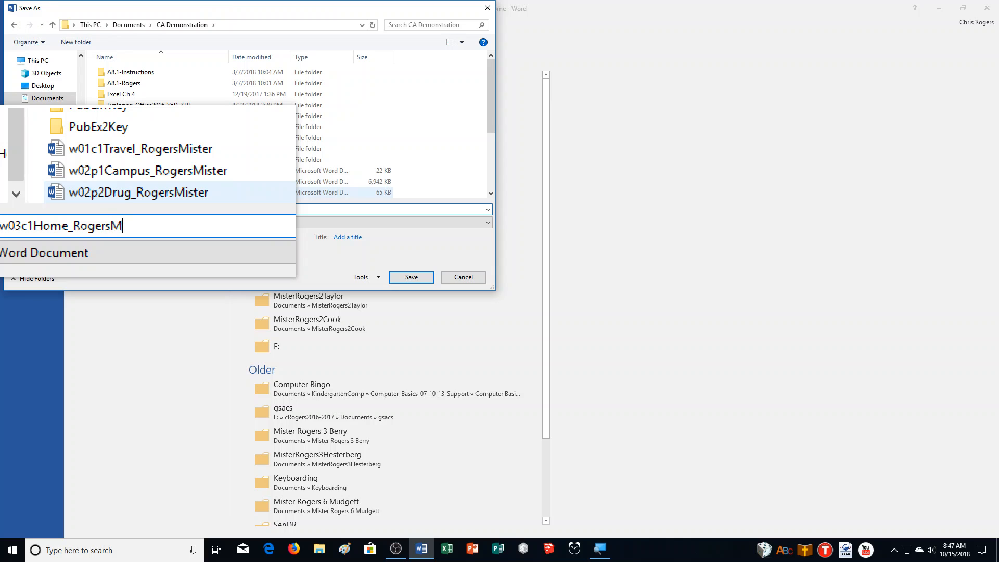
text(ister)
key(Return)
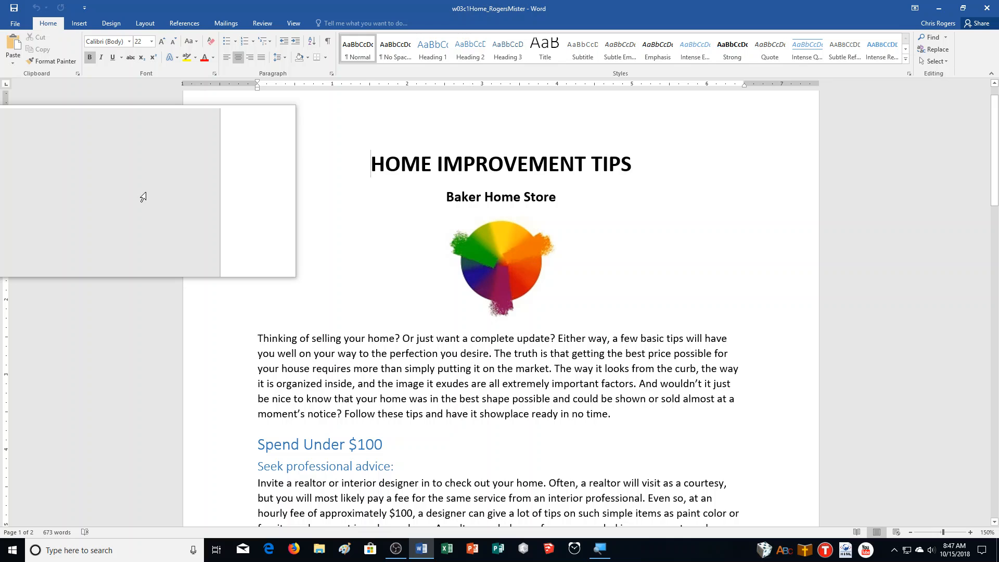
Convert the tabbed price-range list at the end of the document into a table, separating the text at tabs.
key(ctrl+End)
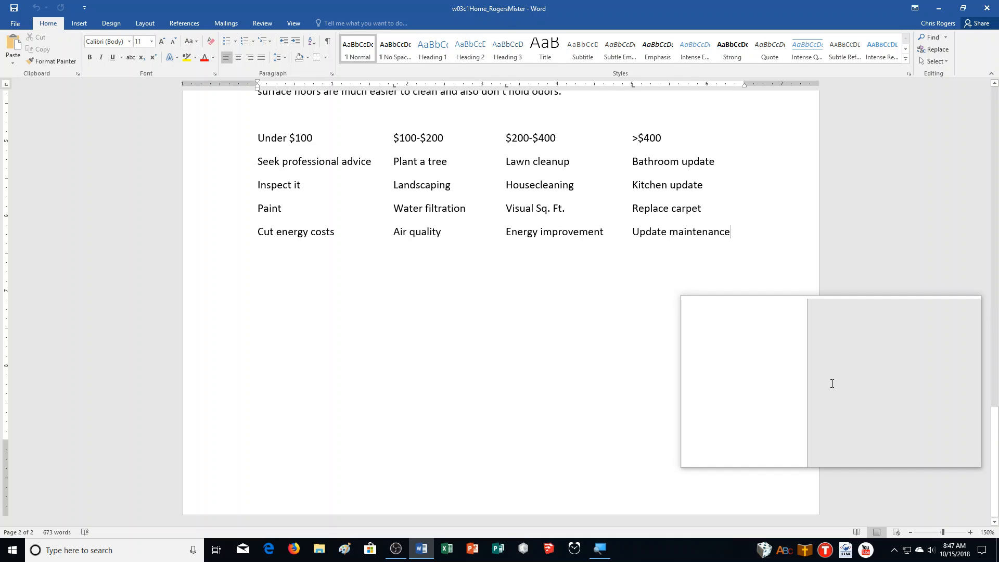
click(257, 137)
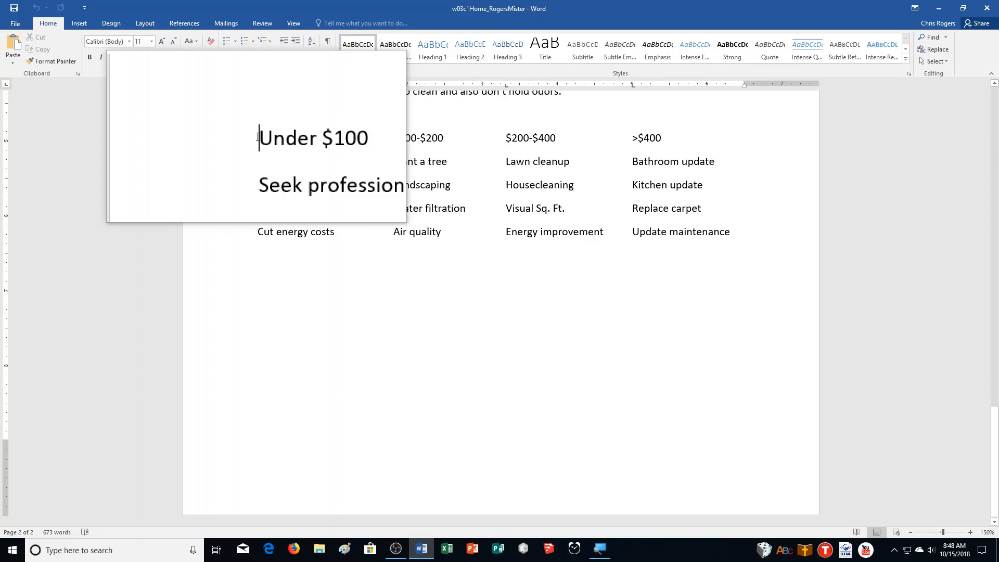
drag(271, 143, 750, 233)
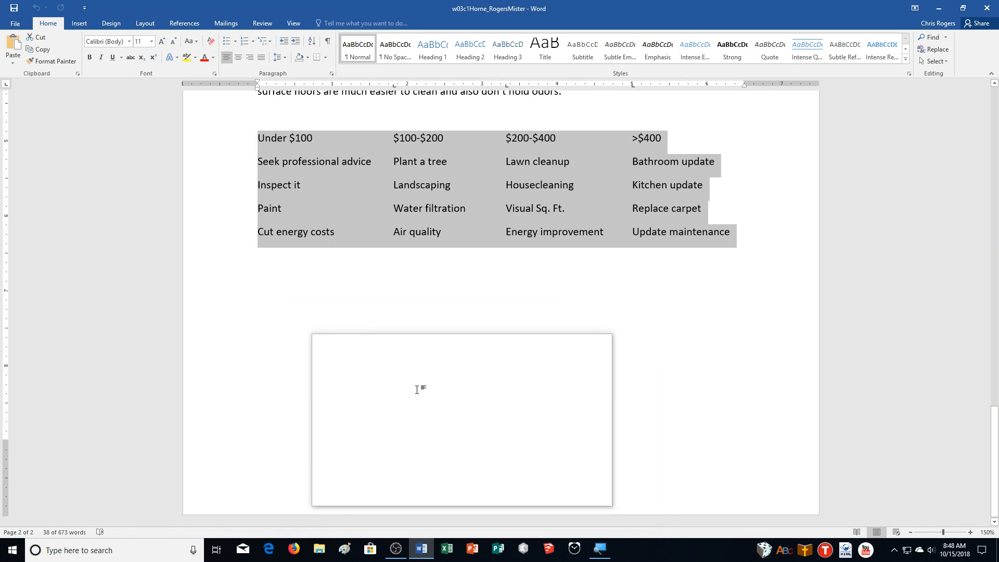
click(72, 22)
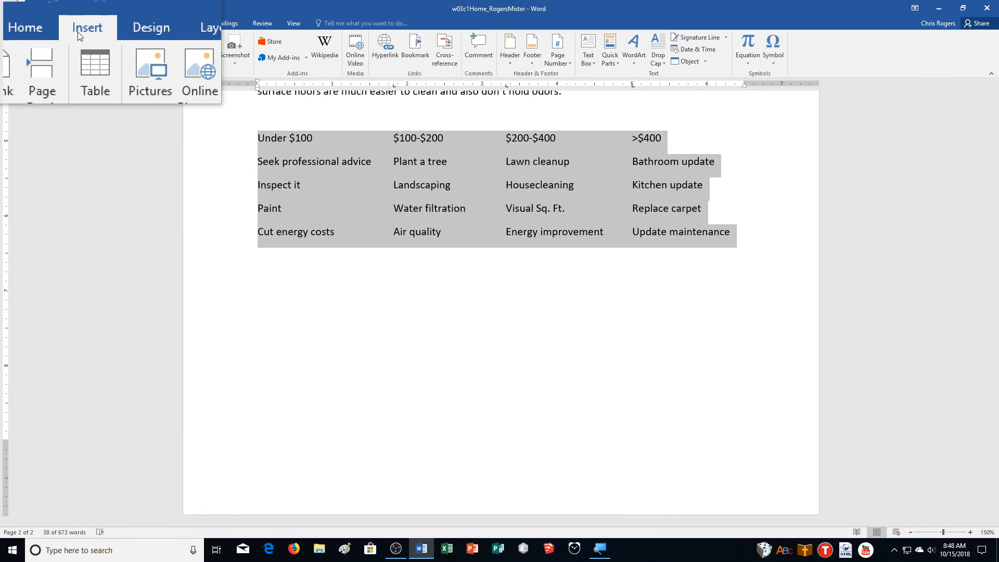
click(83, 46)
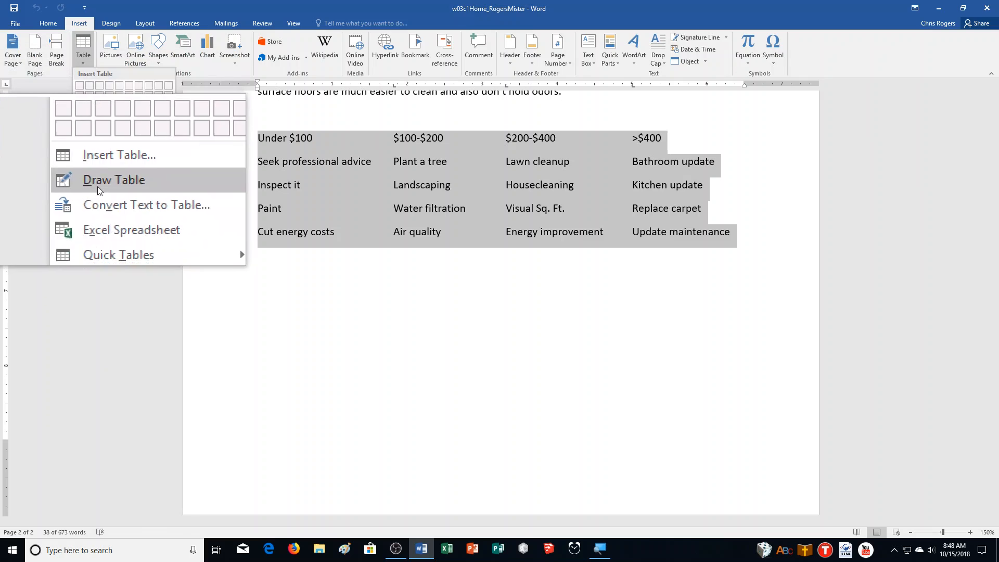
click(101, 193)
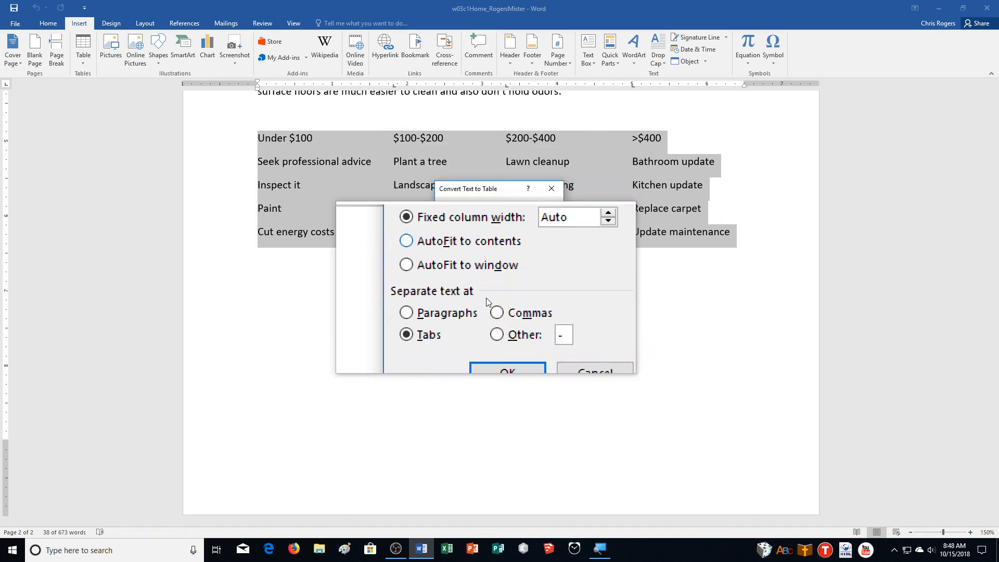
click(497, 331)
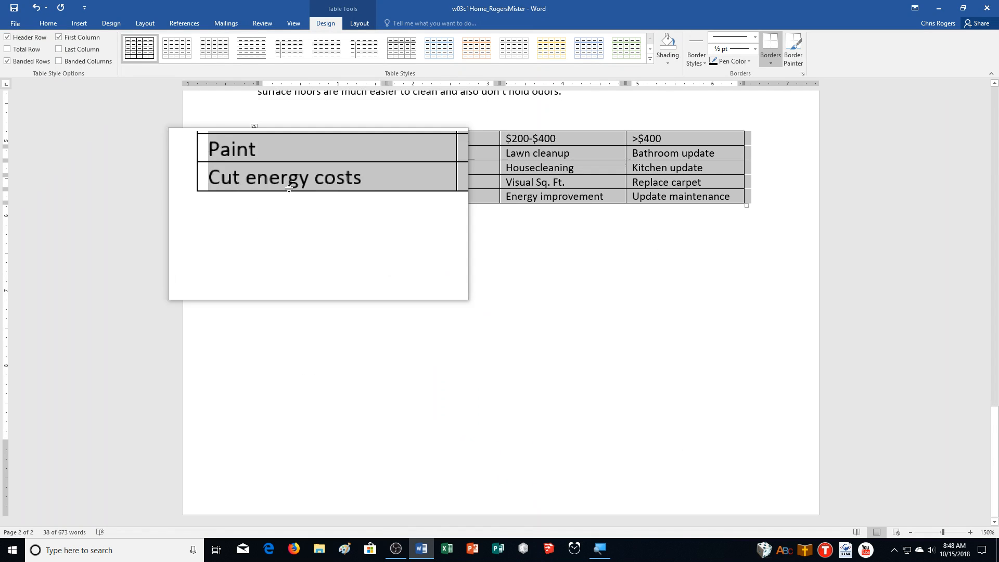
Insert a row above the table's price-range row and enter Home Improvement Tips in its first cell.
click(284, 142)
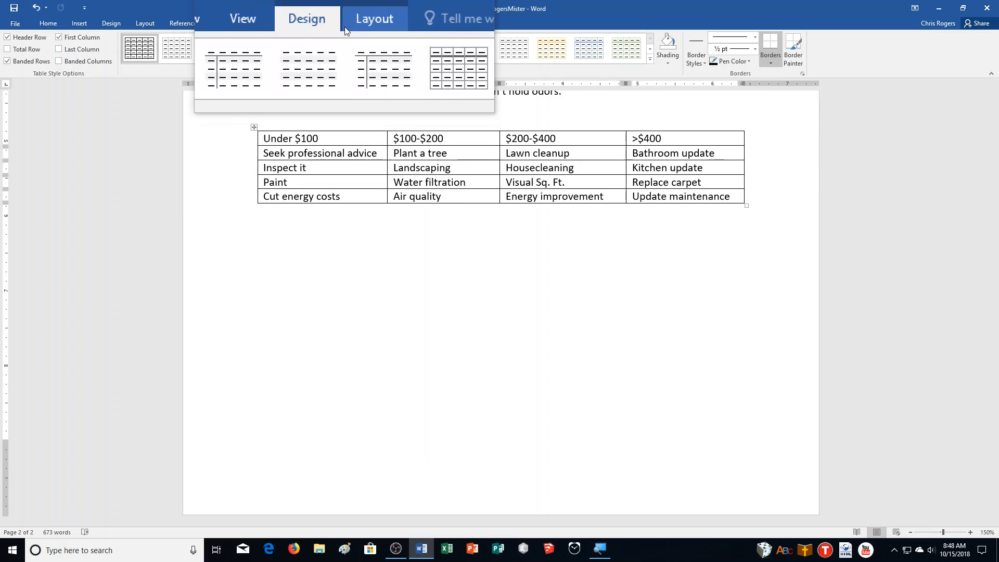
click(359, 23)
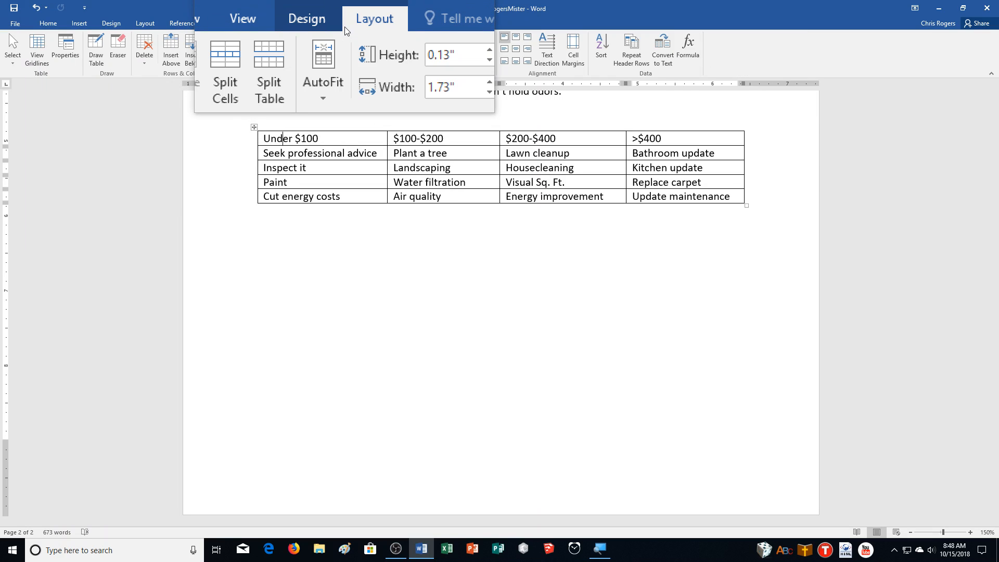
click(172, 52)
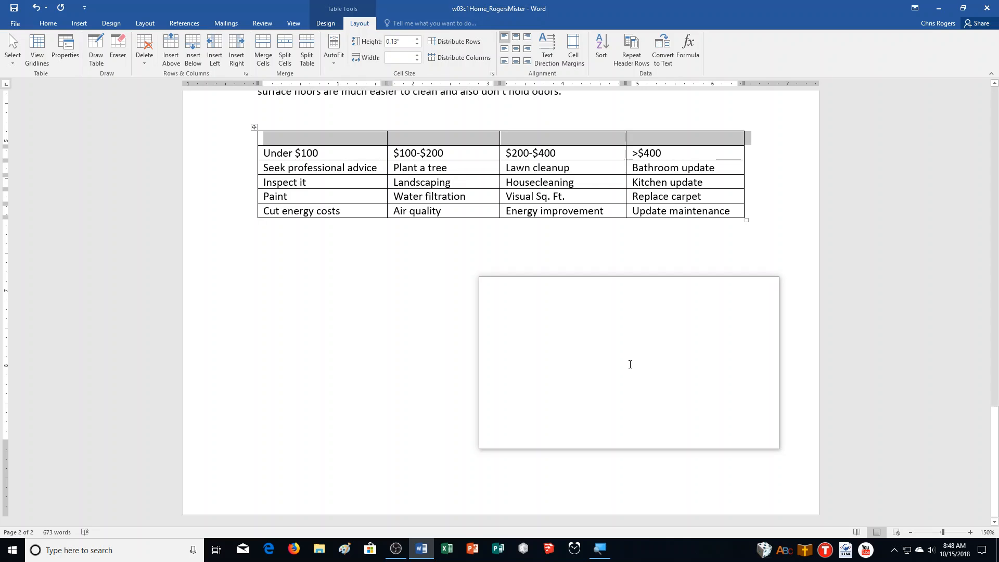
click(321, 138)
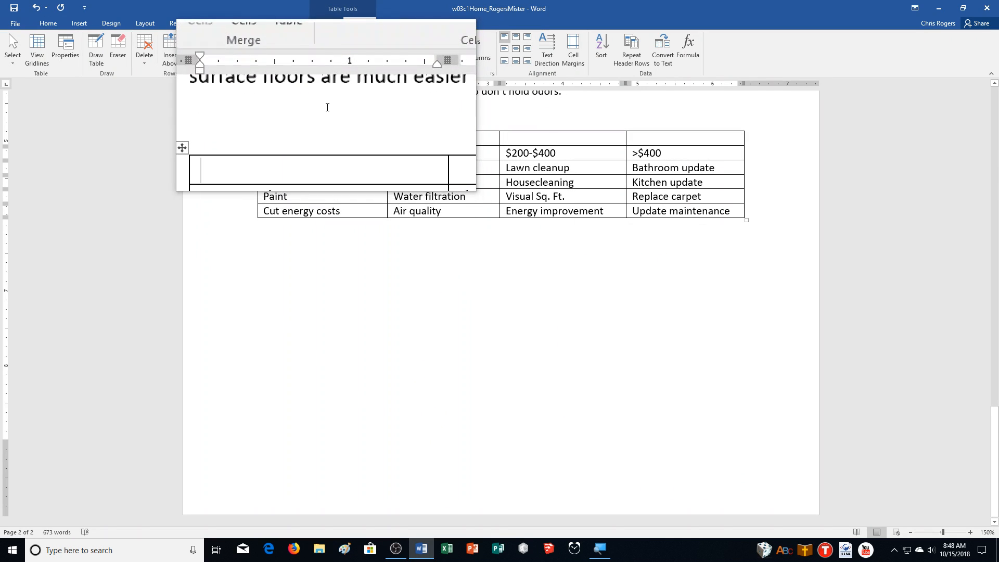
text(Home Impro)
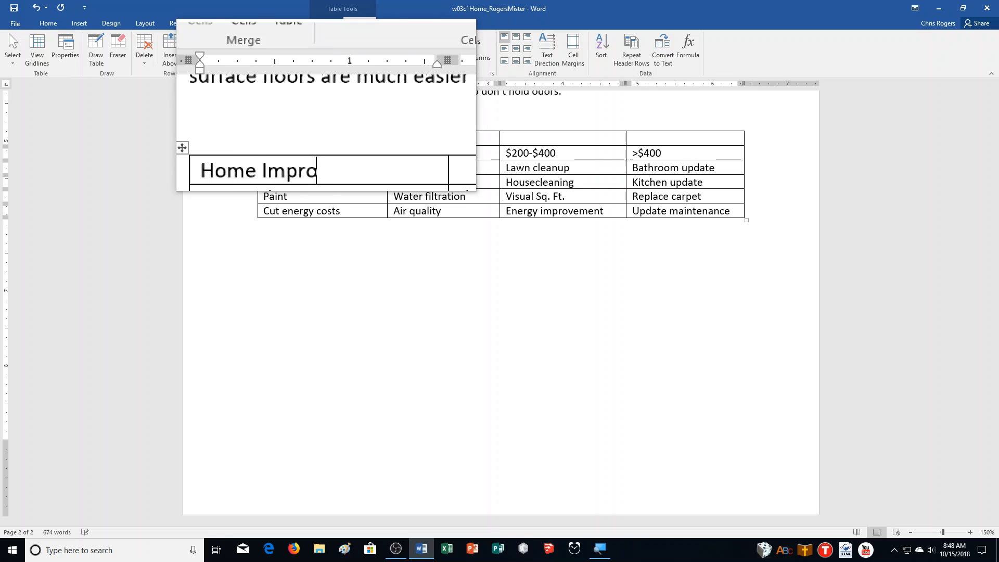
text(vement Tips)
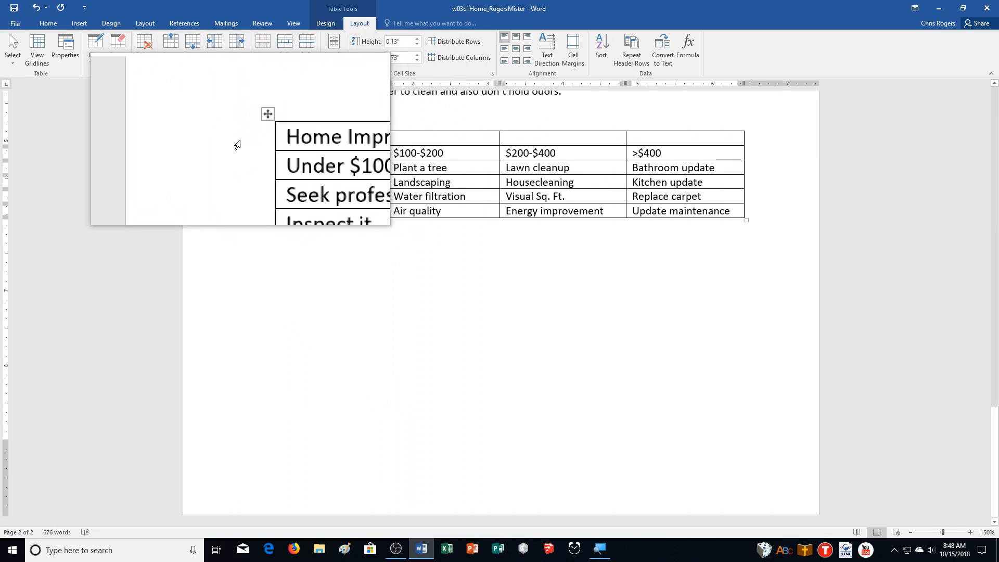
Merge the cells of the table's first row and format the title bold, centered and 18 pt.
click(240, 146)
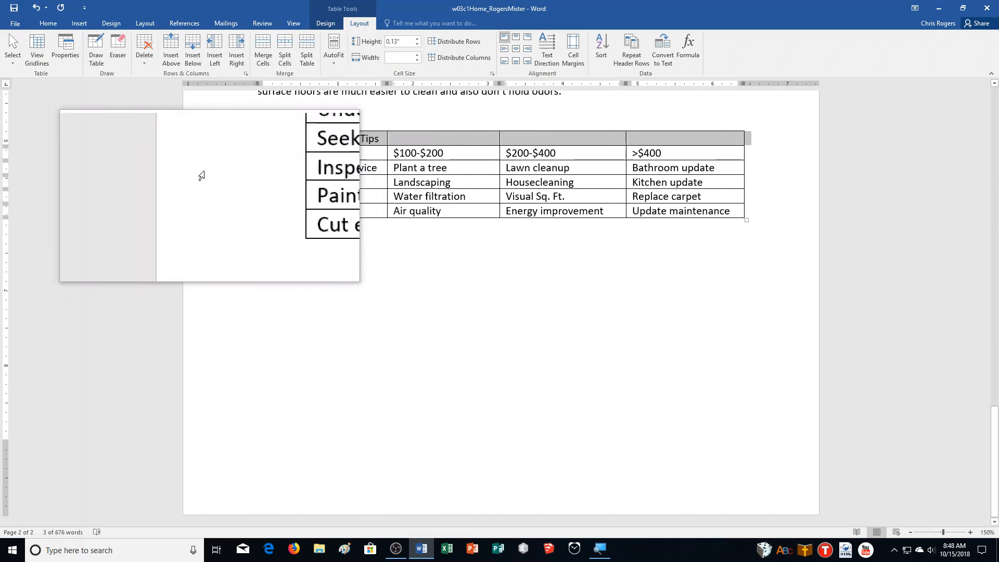
click(255, 53)
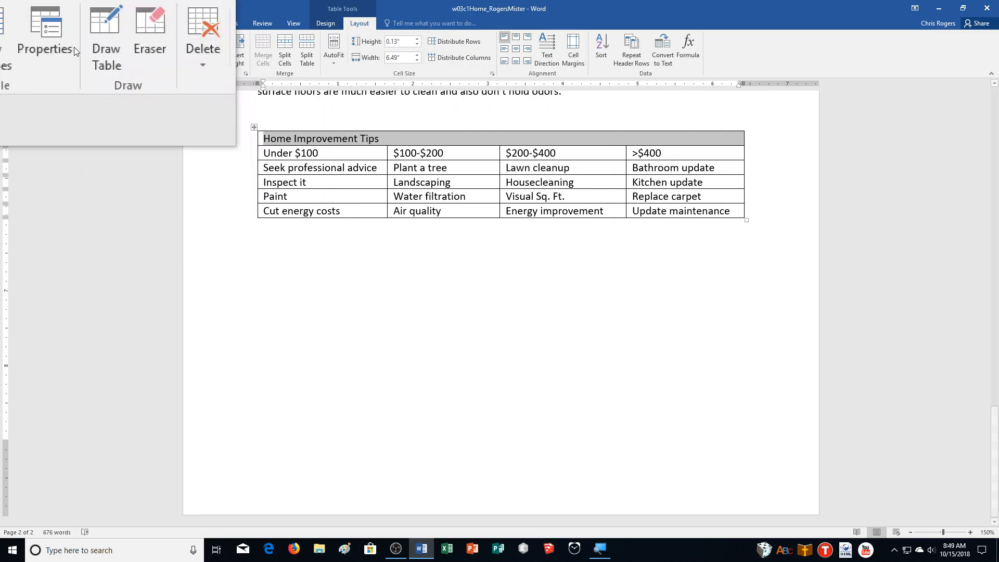
click(49, 24)
click(86, 57)
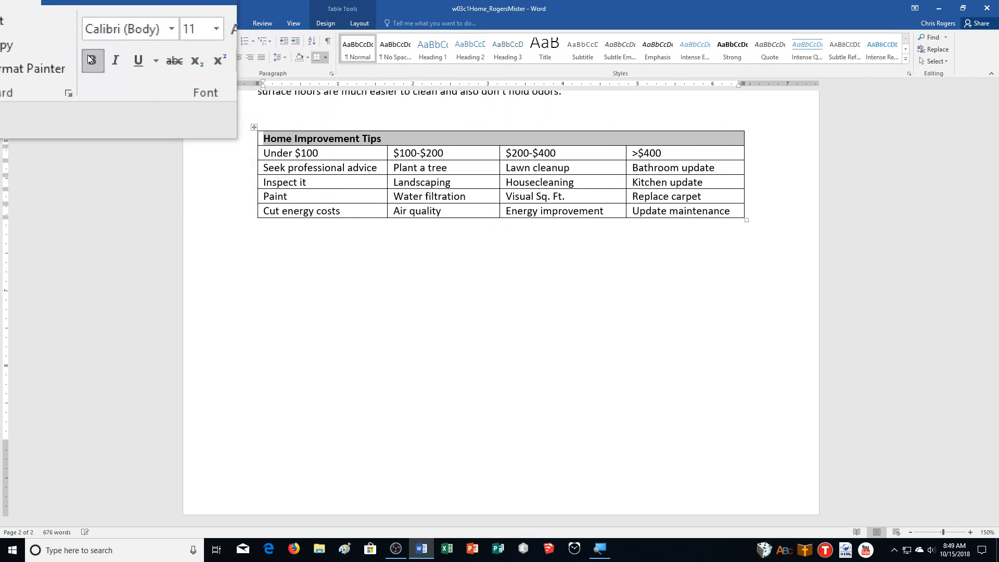
click(238, 57)
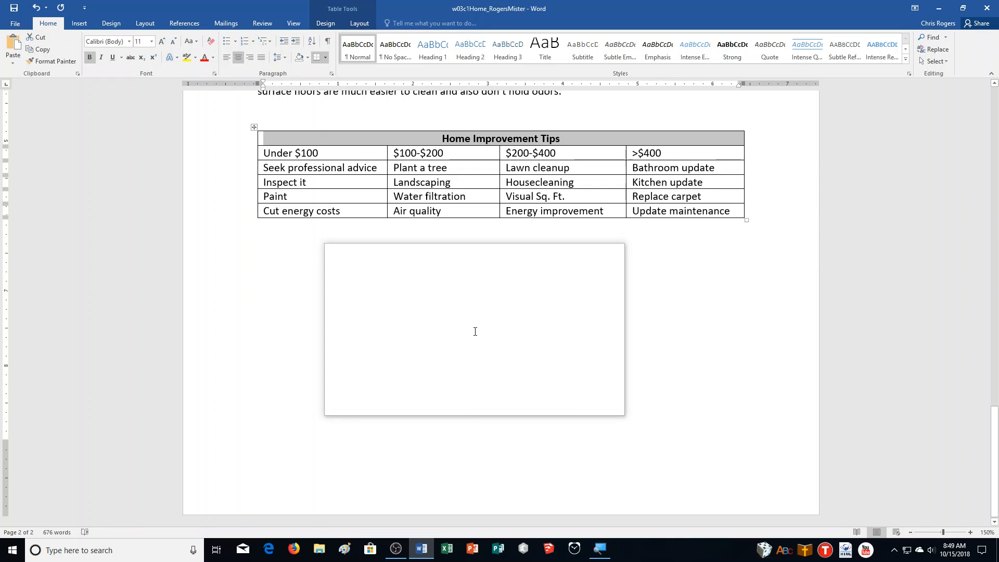
click(161, 44)
click(161, 44)
click(161, 44)
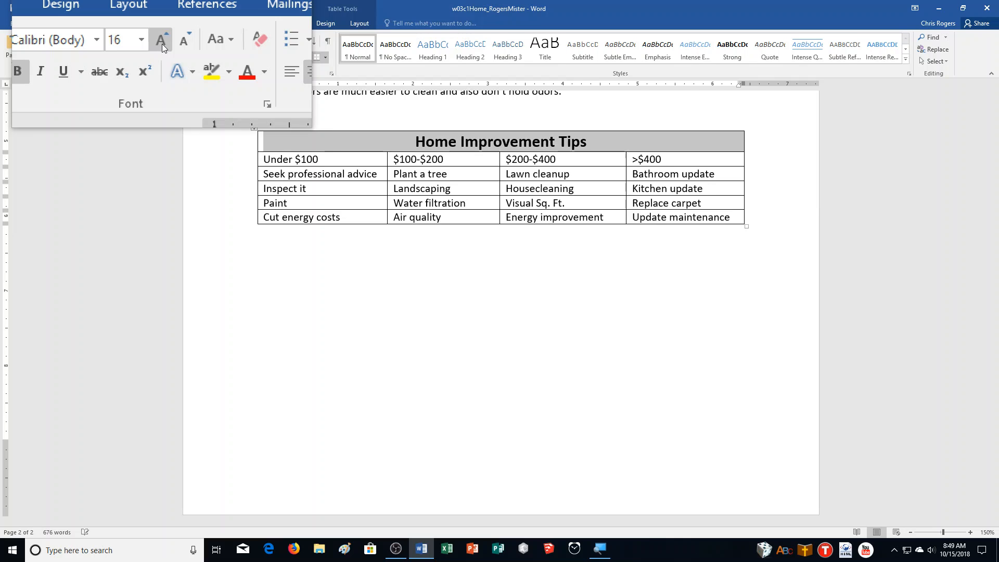
click(161, 43)
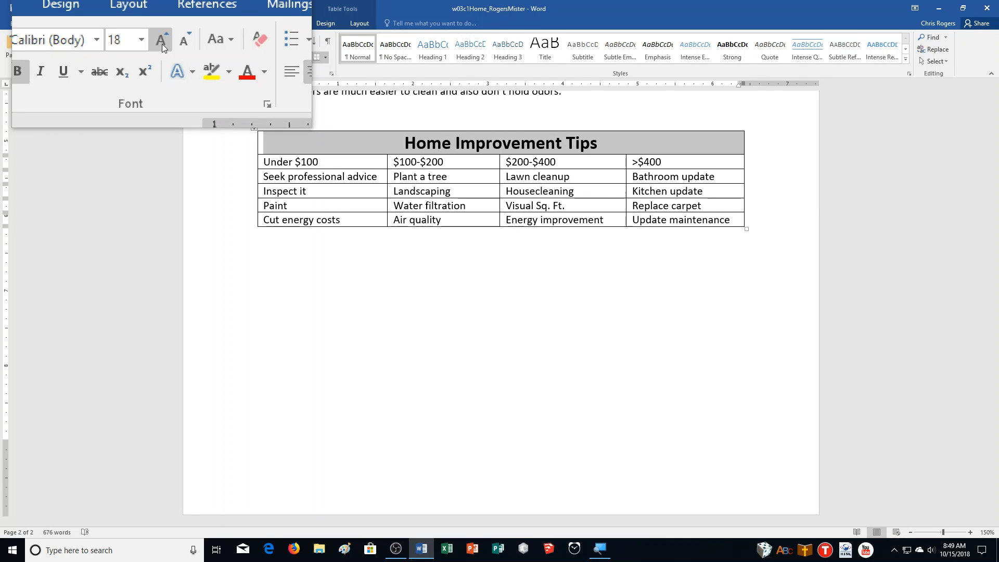
Make the price-range headings in the table's second row bold and centered.
click(244, 167)
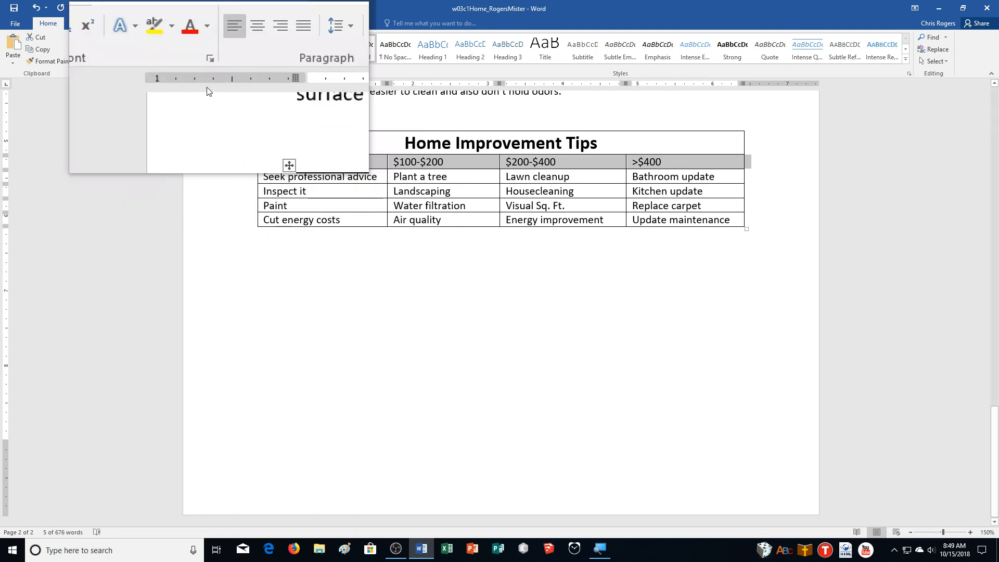
click(86, 52)
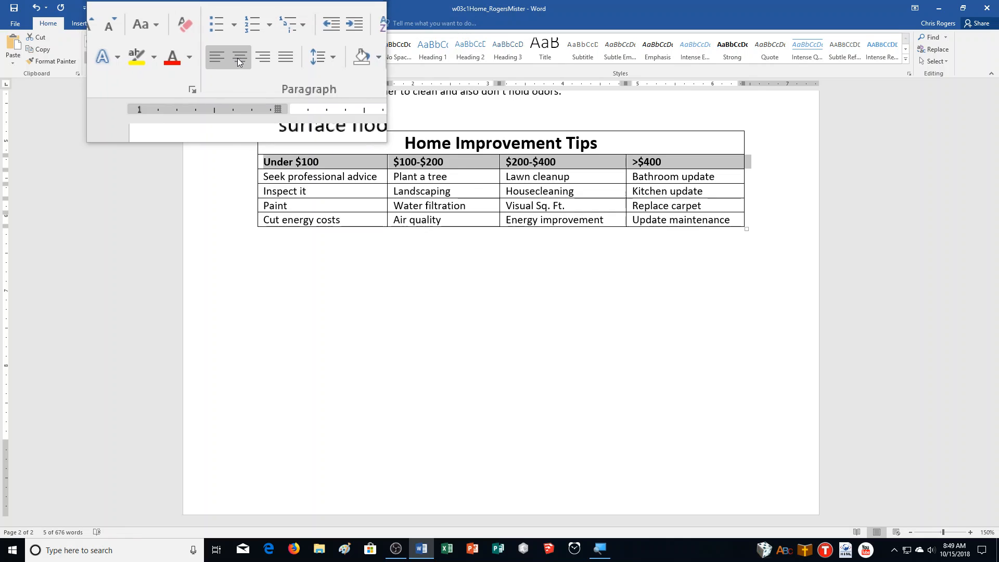
click(238, 62)
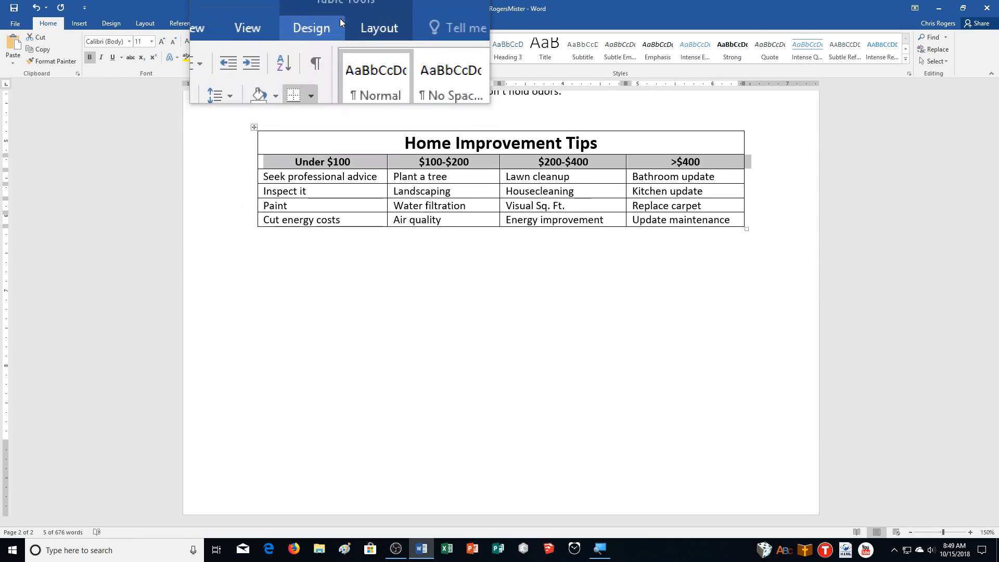
Select the whole table and AutoFit its columns to the contents.
click(338, 20)
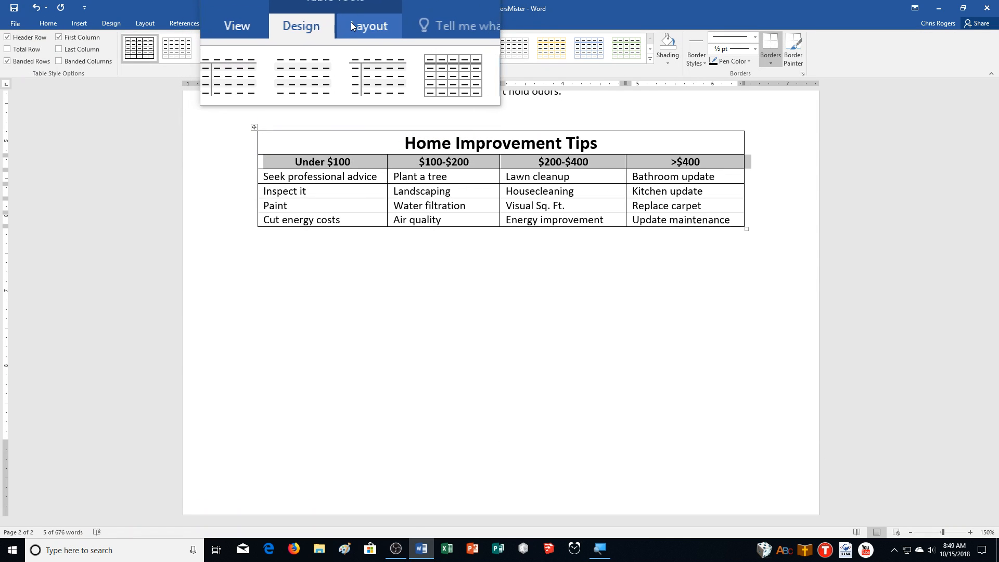
click(351, 26)
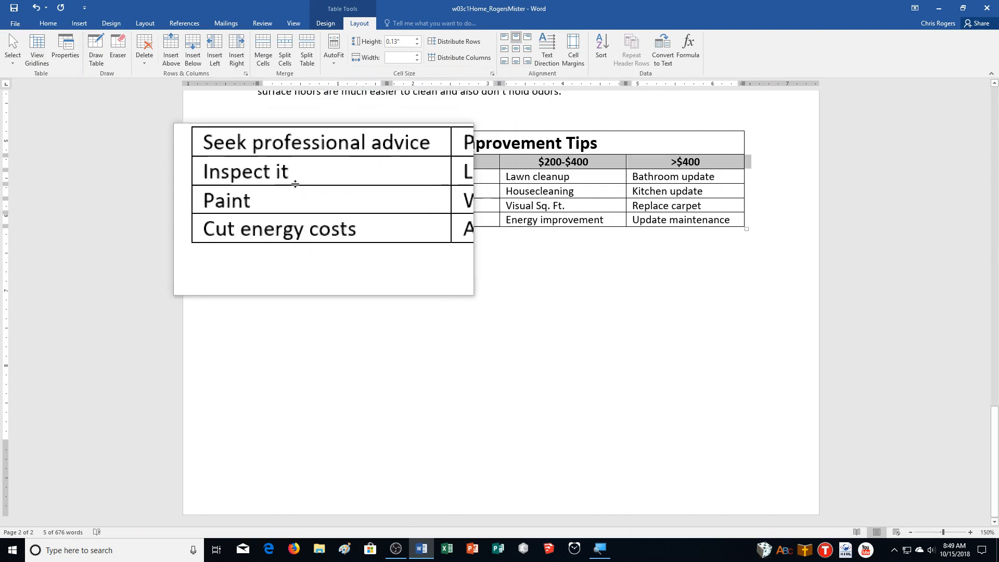
click(253, 127)
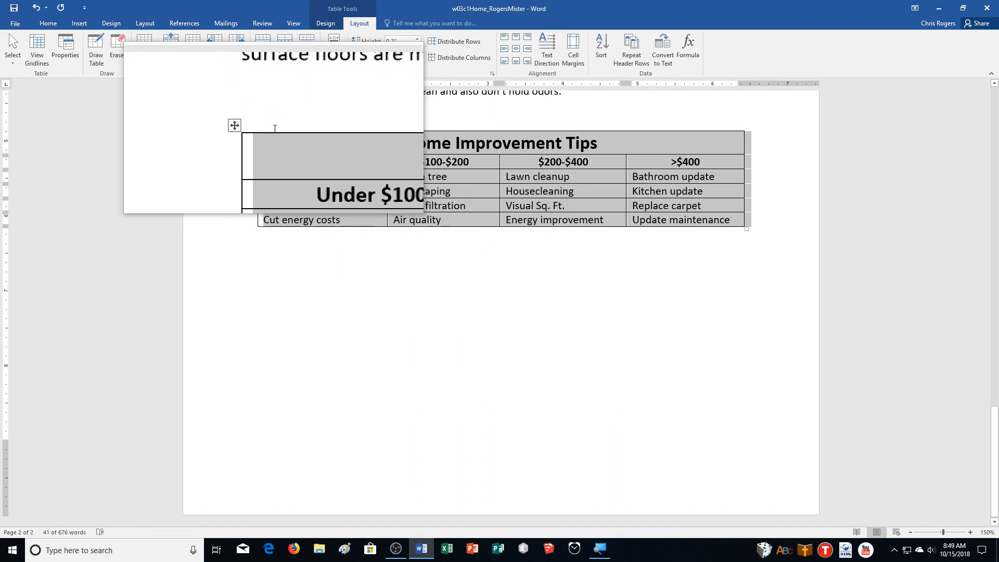
click(327, 50)
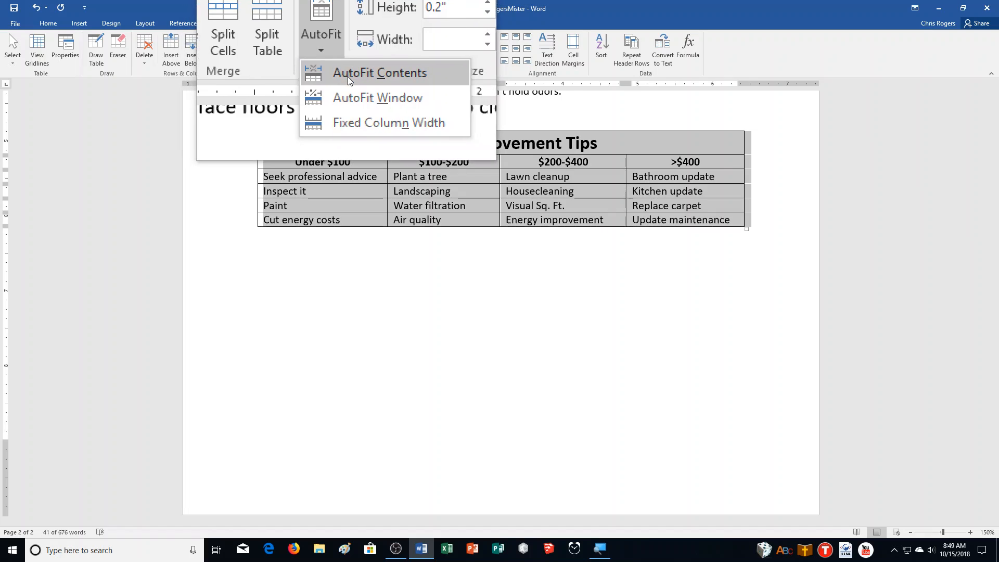
click(348, 76)
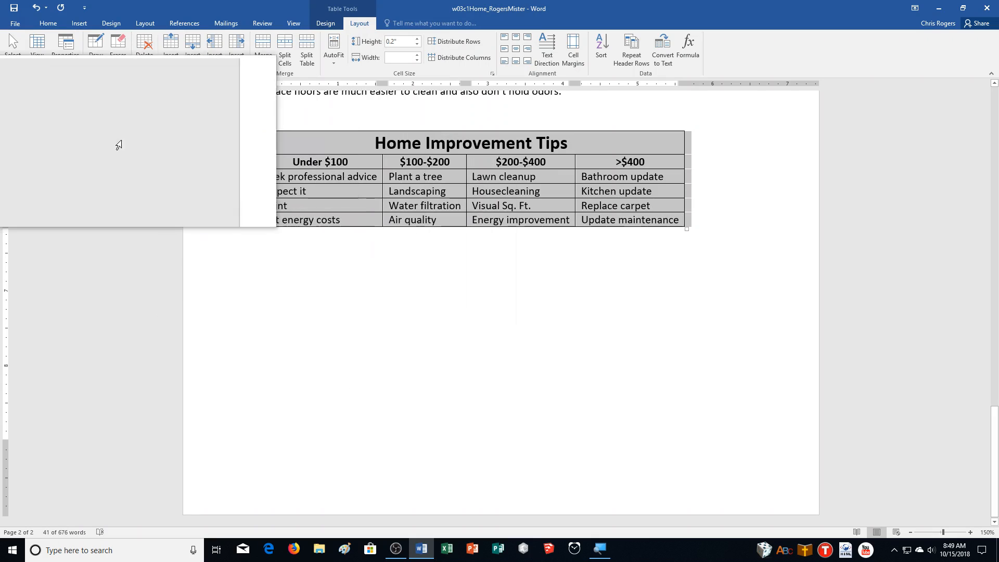
Center the Home Improvement Tips table horizontally on the page through its table properties.
click(66, 52)
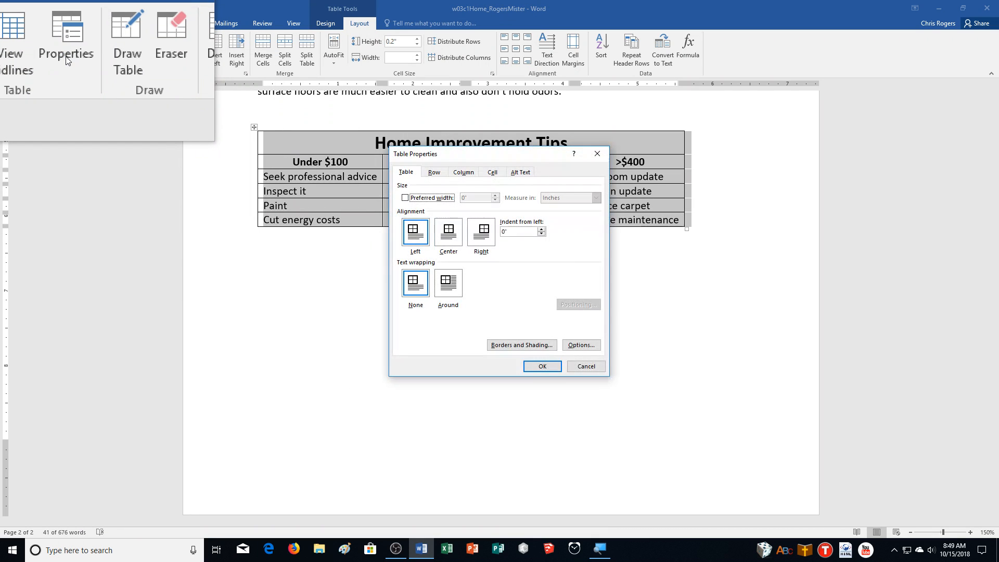
click(454, 235)
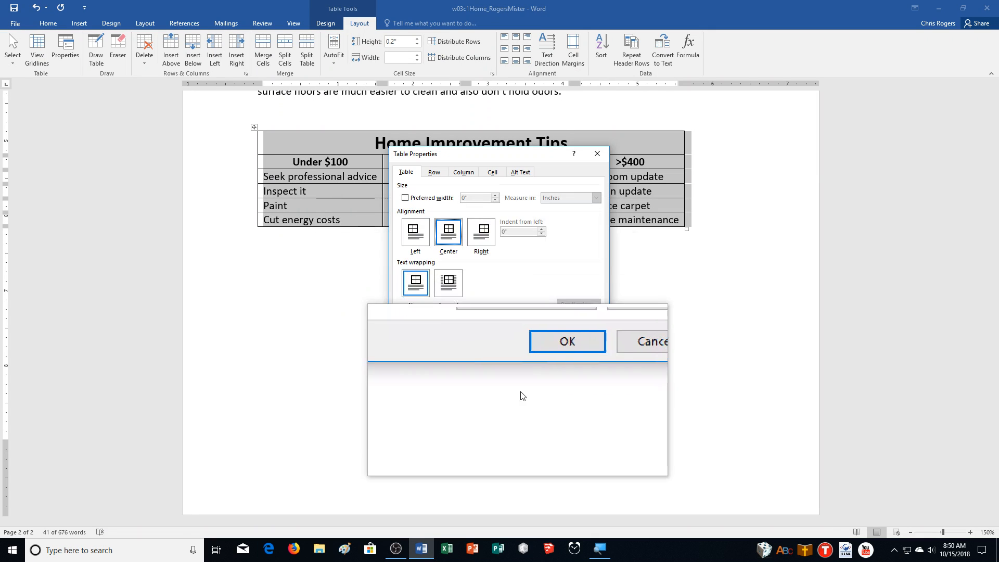
click(542, 366)
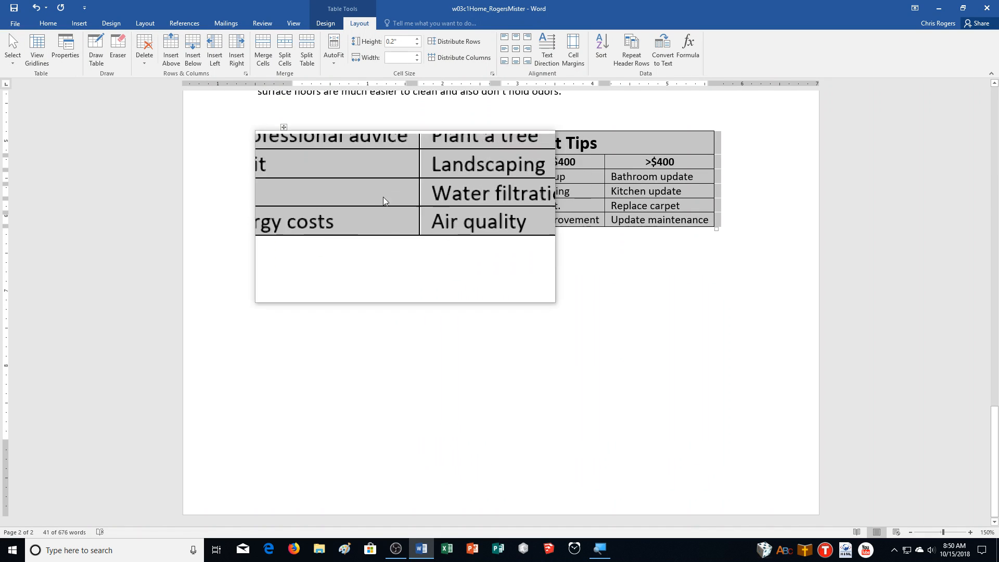
Shade the table's Home Improvement Tips title row with Blue, Accent 1, Lighter 40%.
click(294, 145)
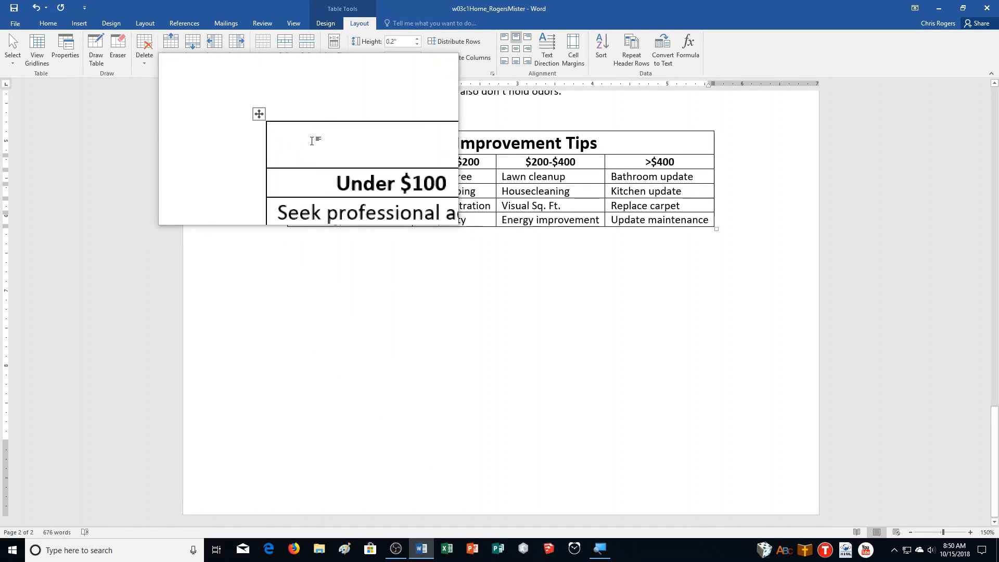
drag(314, 140, 597, 141)
click(325, 23)
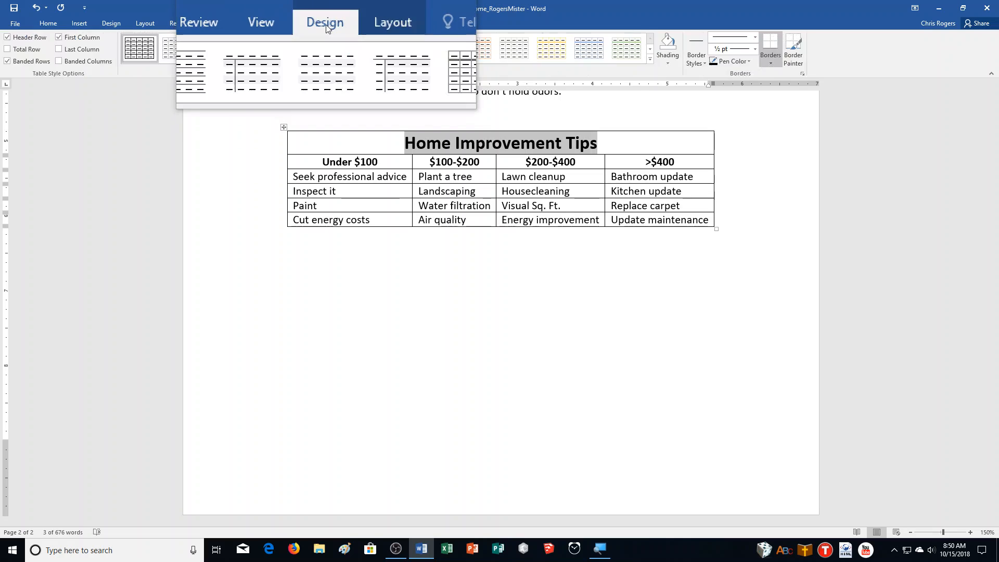
click(672, 58)
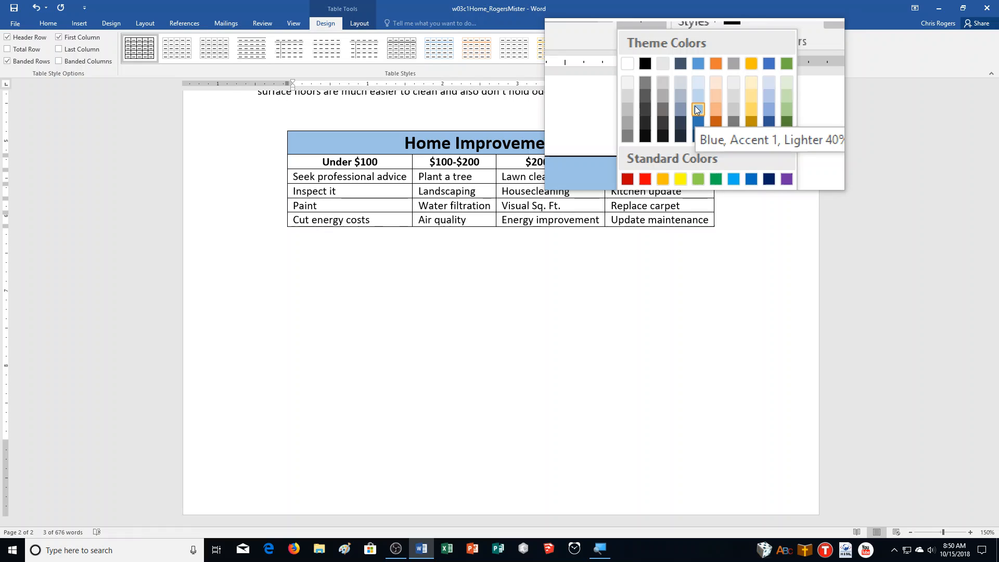
click(697, 110)
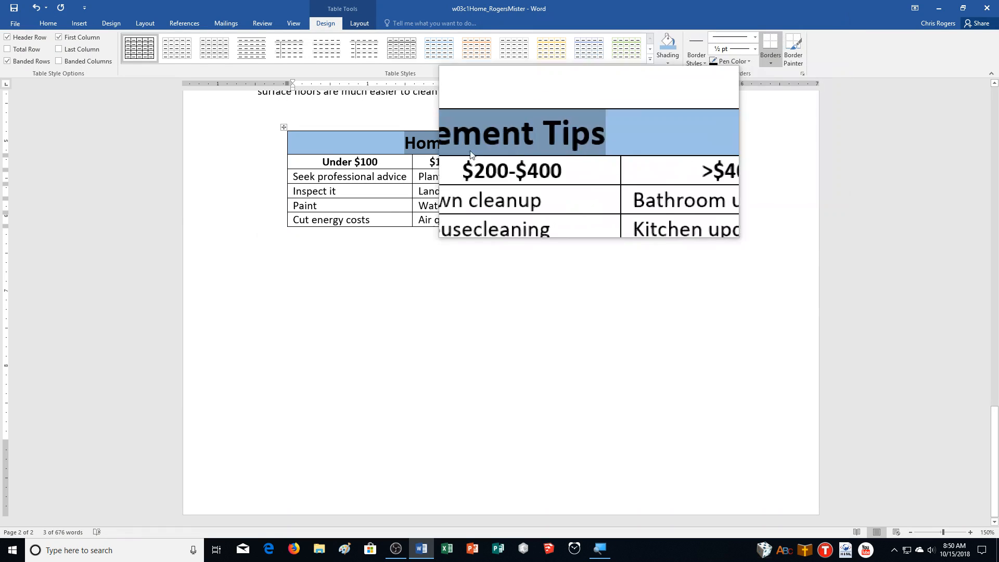
Shade the table's price-range heading row with the lightest tint of Blue, Accent 1.
click(282, 164)
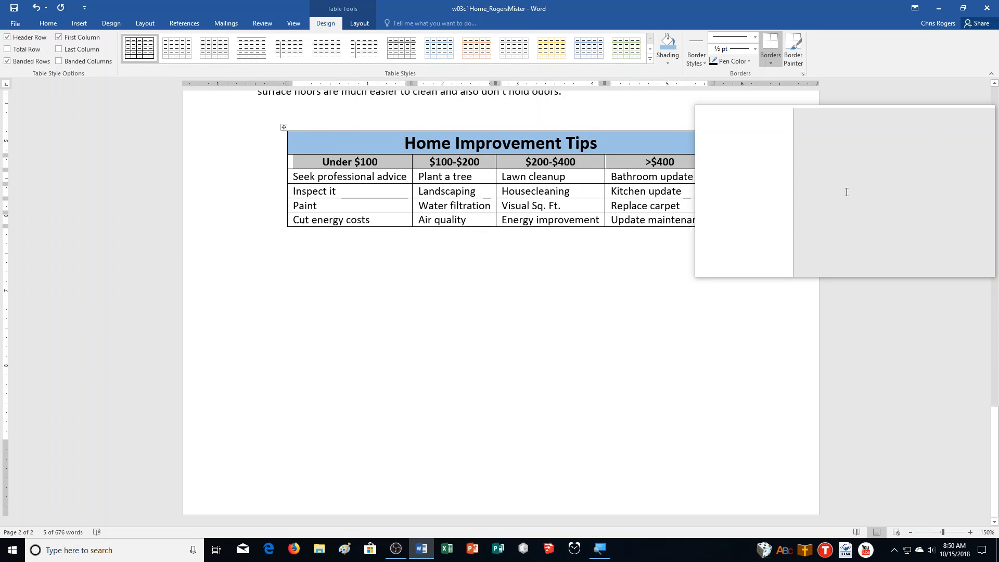
click(675, 59)
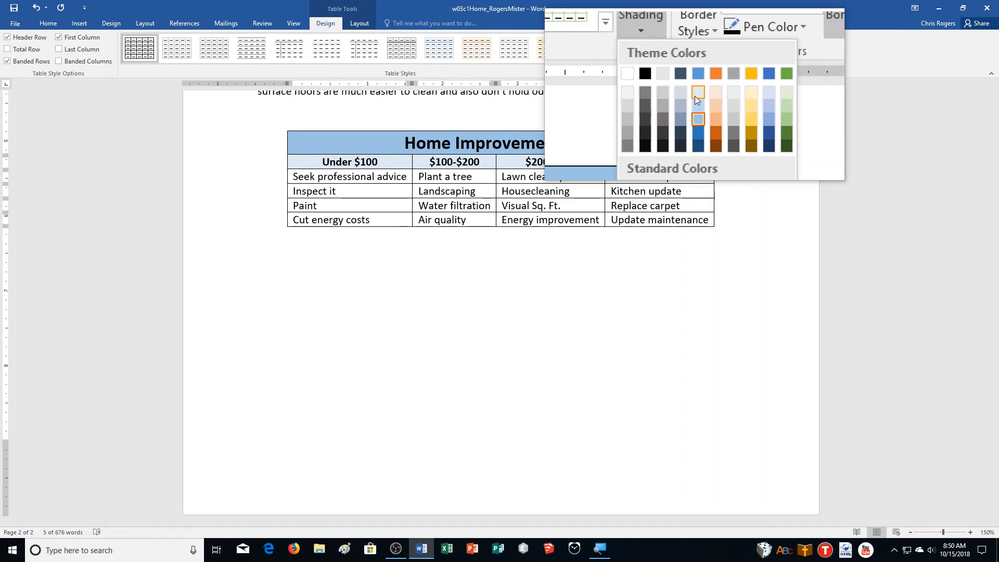
click(694, 95)
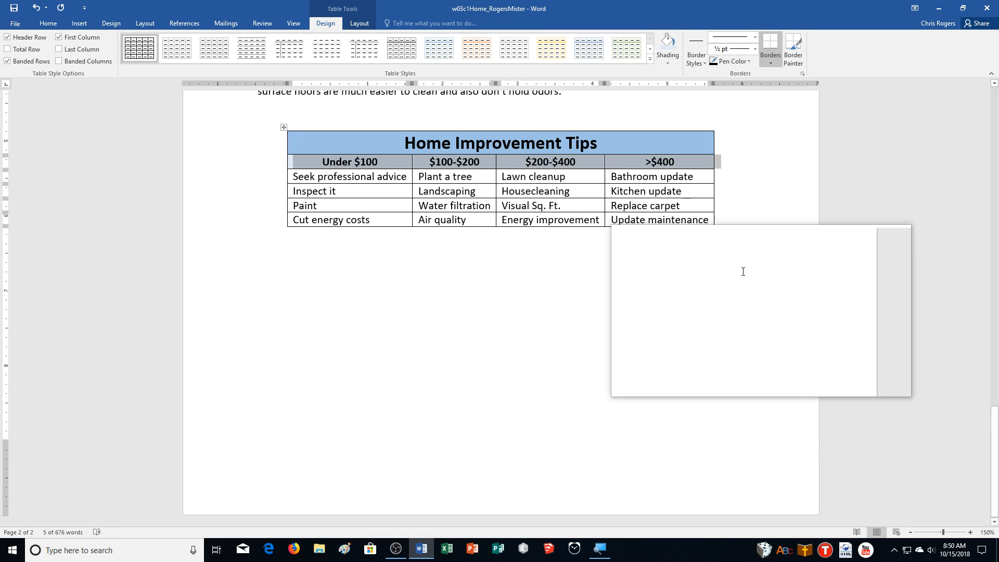
Apply an outside border to the whole table using a double line in Blue, Accent 1, Darker 25%.
click(732, 58)
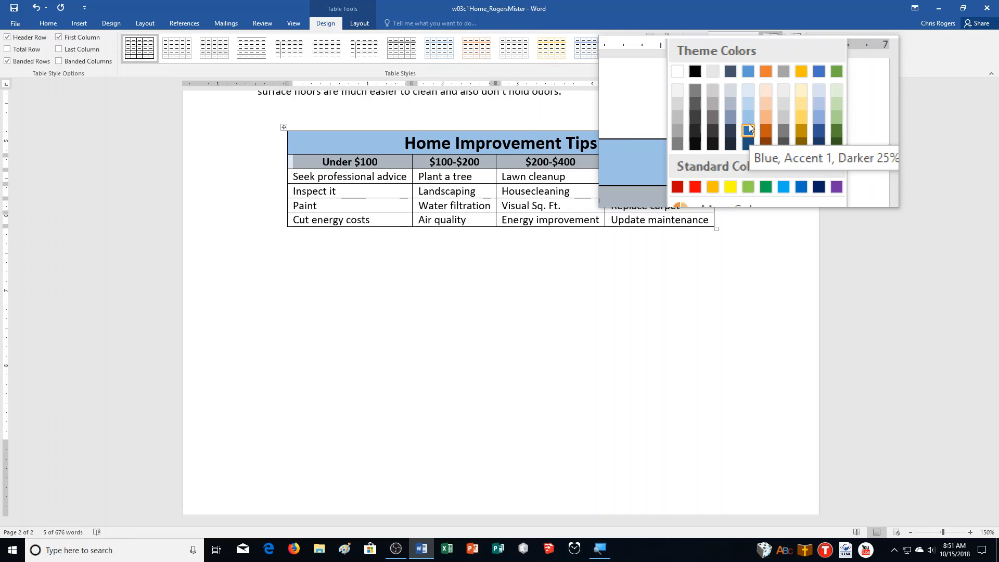
click(749, 129)
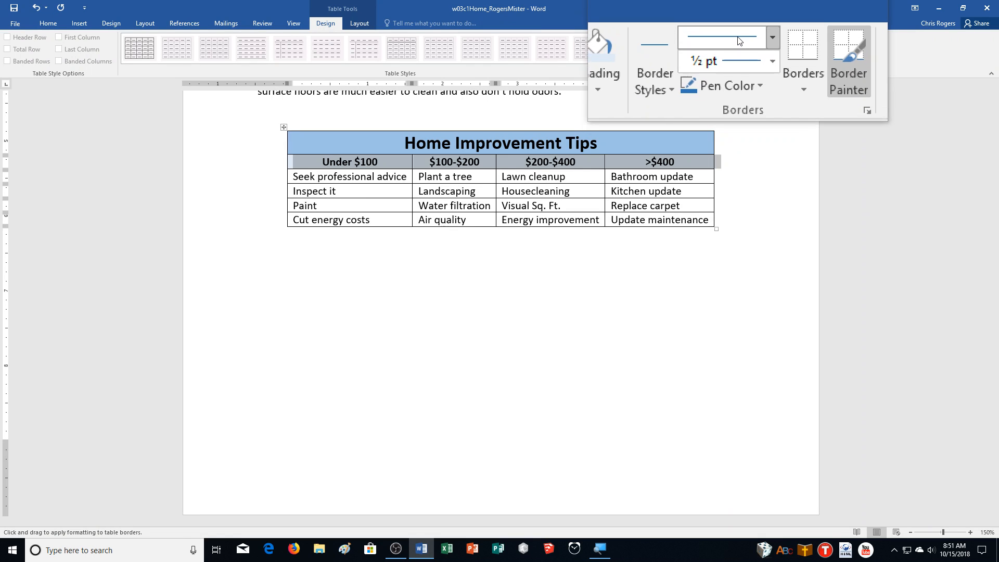
click(739, 41)
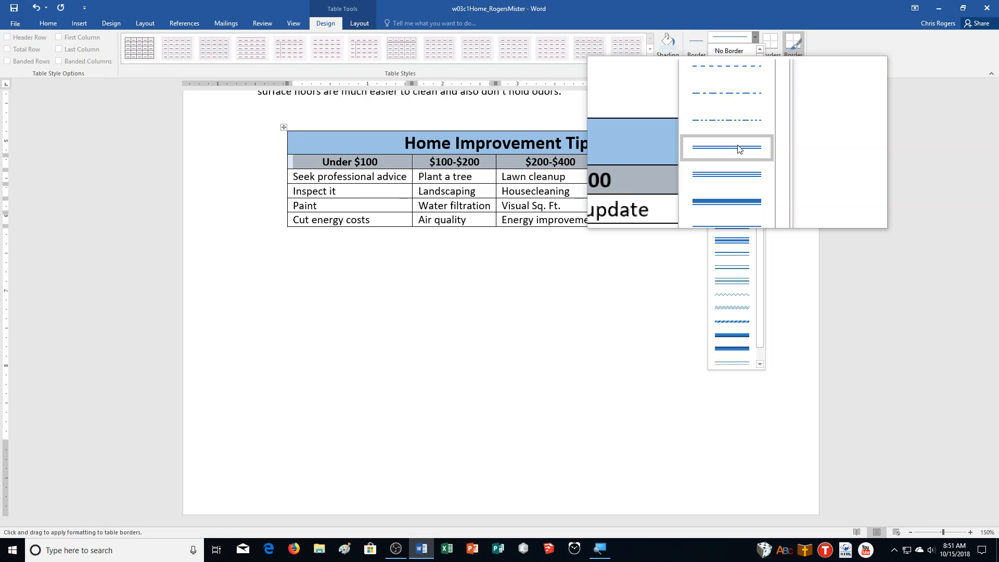
click(738, 148)
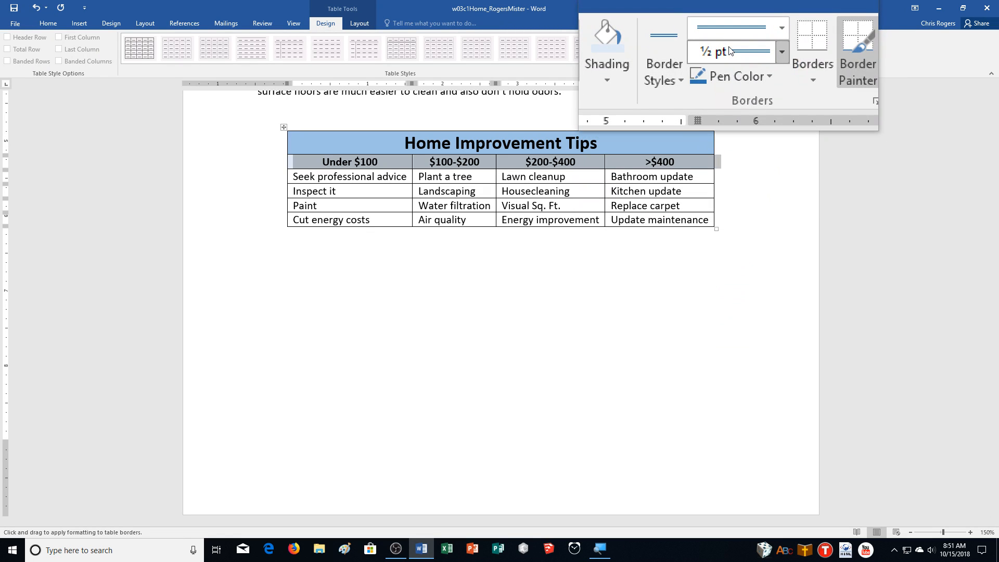
click(767, 57)
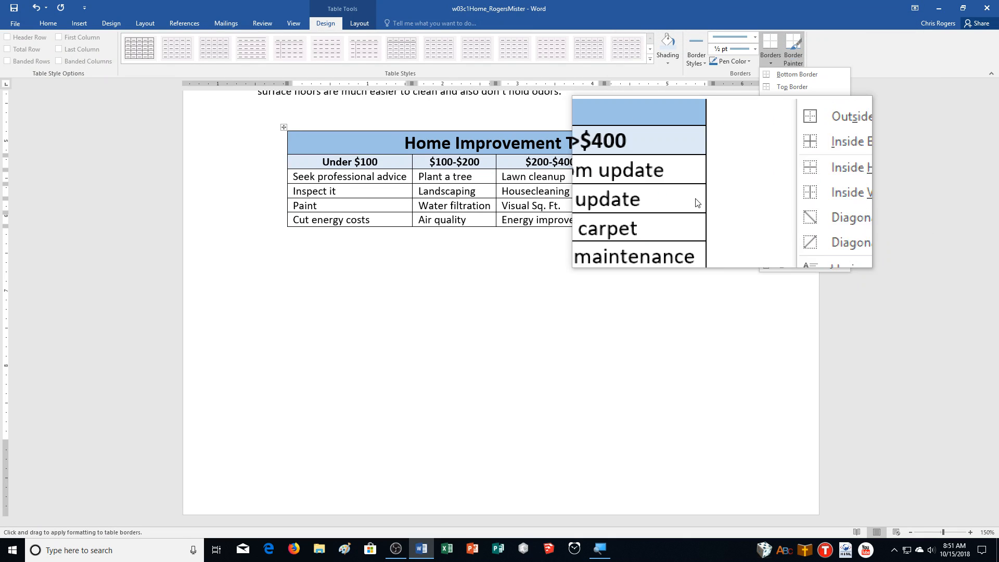
click(696, 198)
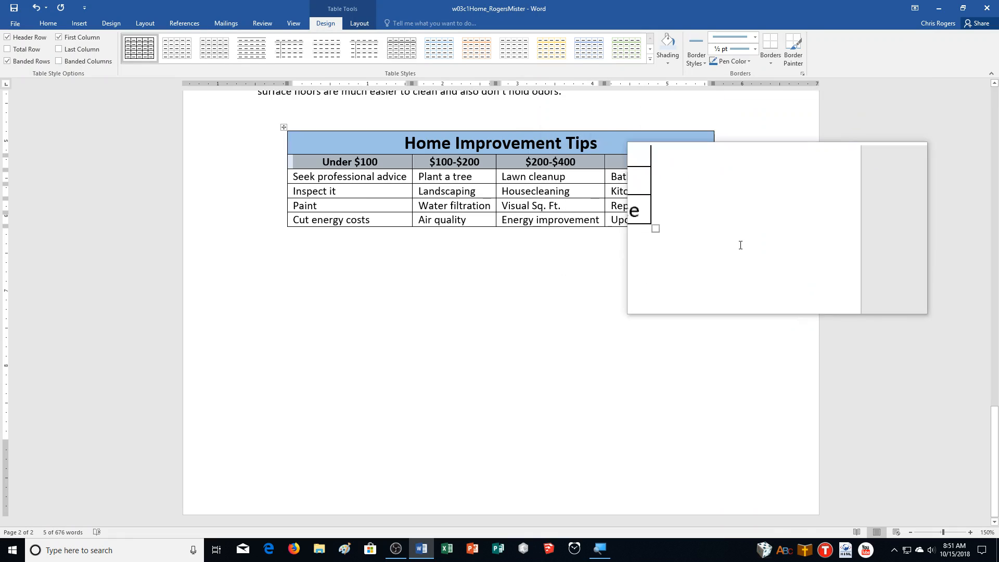
click(285, 128)
click(768, 58)
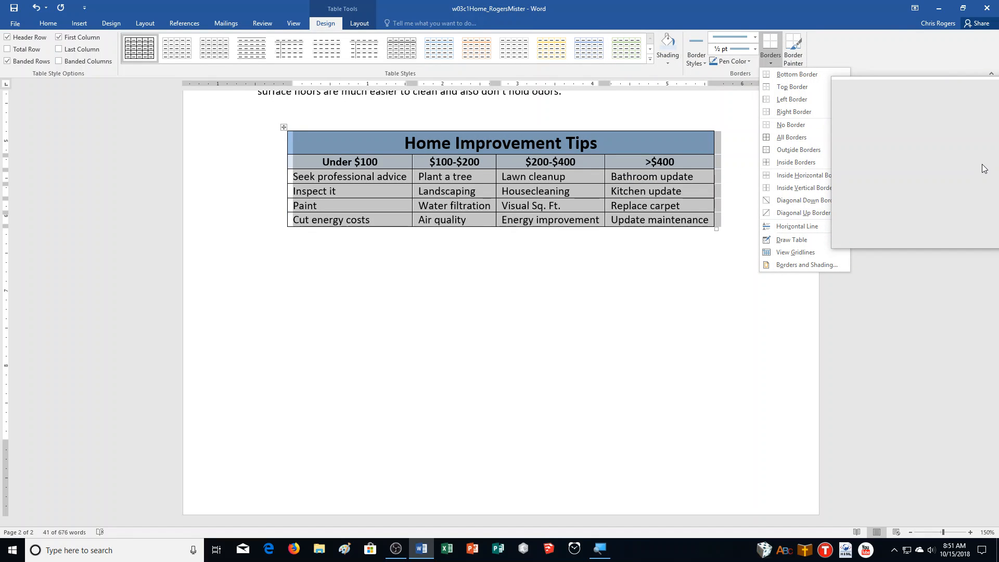
click(814, 150)
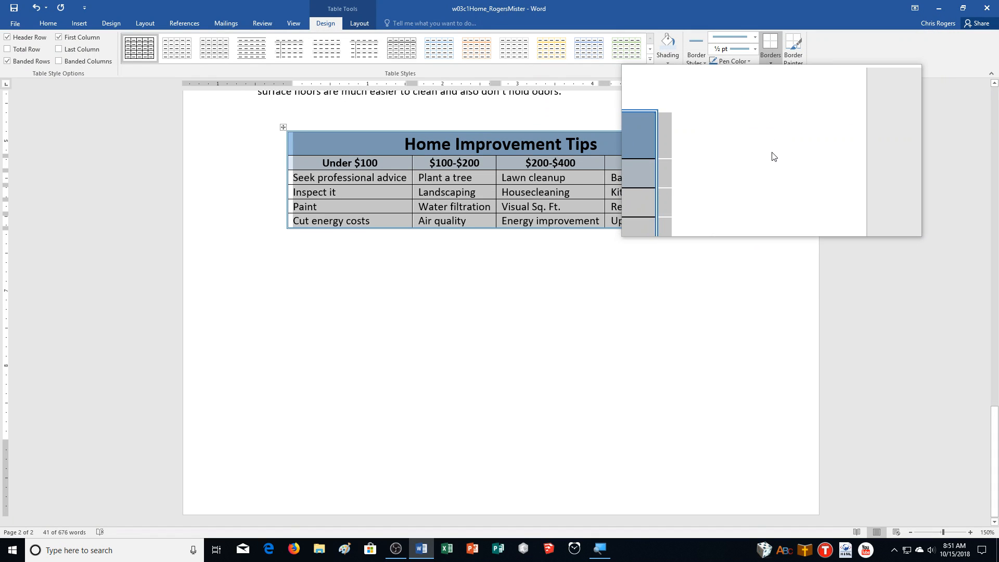
Add a blank paragraph above the Spend $100-$200 heading and insert a table of seven columns and six rows there.
scroll(779, 252, up, 5)
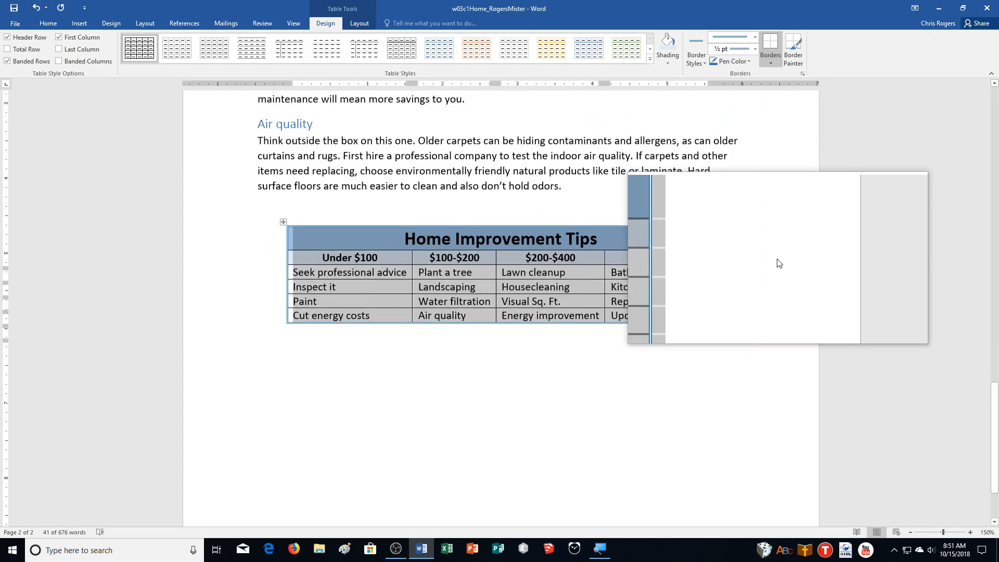
scroll(777, 258, up, 3)
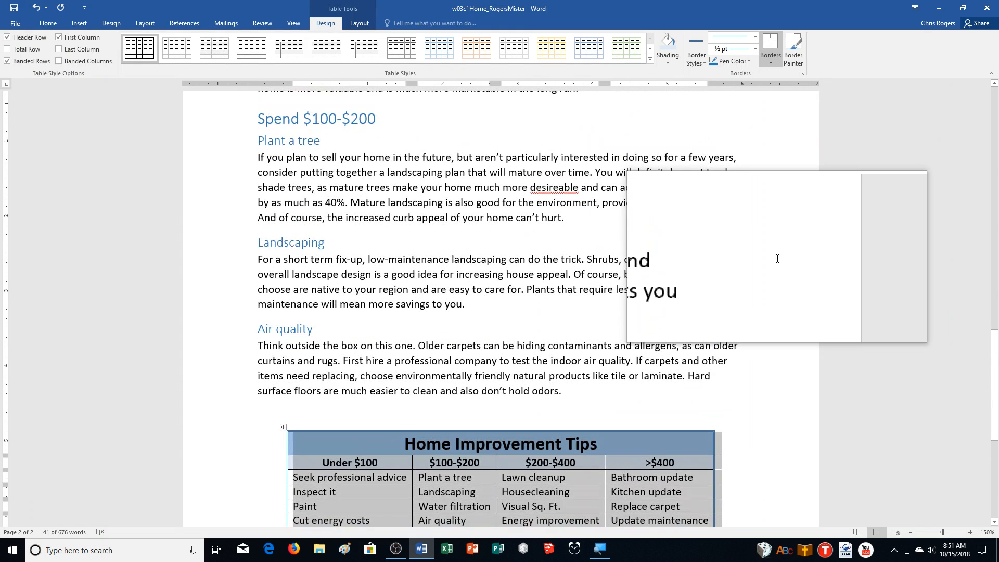
scroll(778, 259, up, 3)
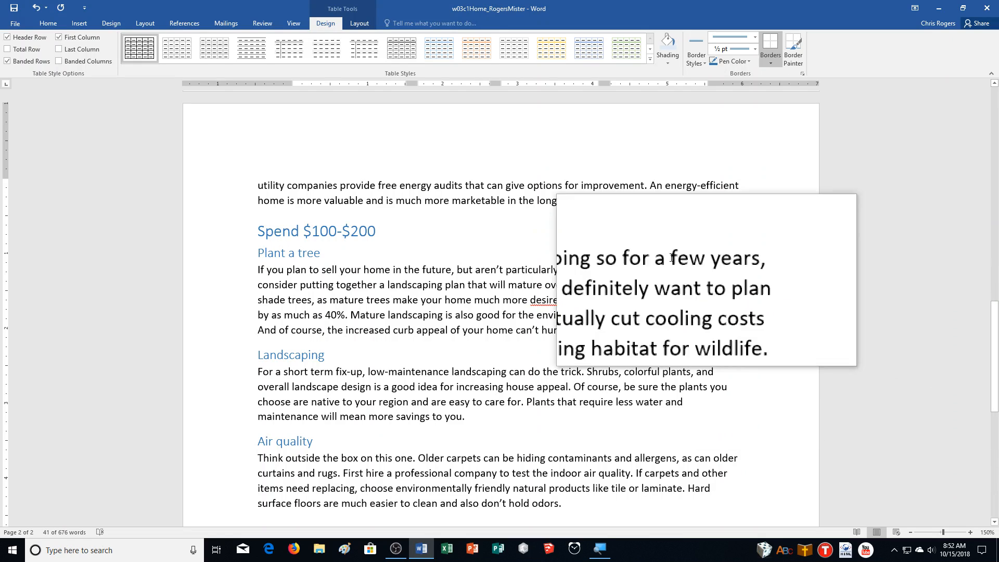
click(609, 203)
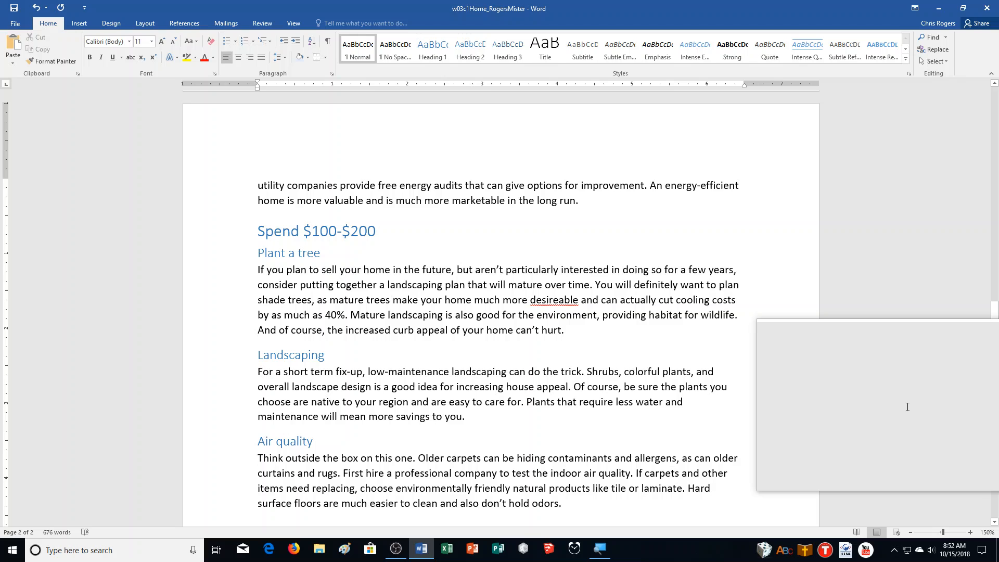
key(Return)
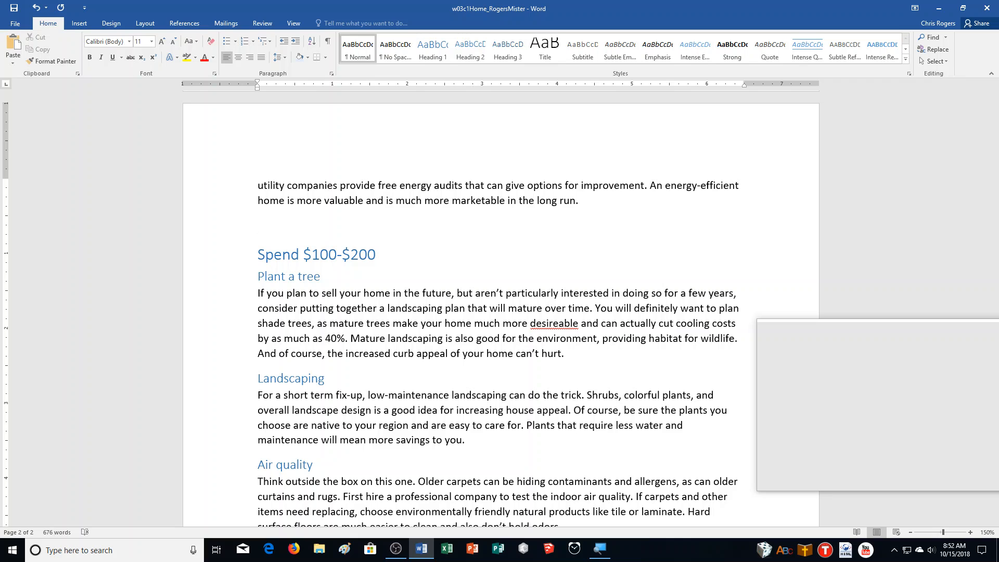
click(70, 20)
click(78, 47)
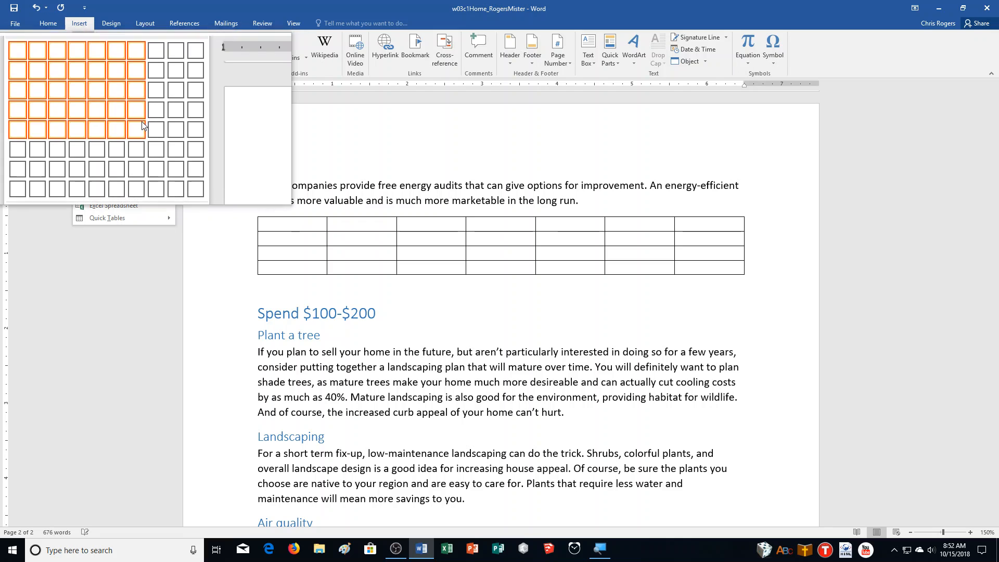
click(142, 148)
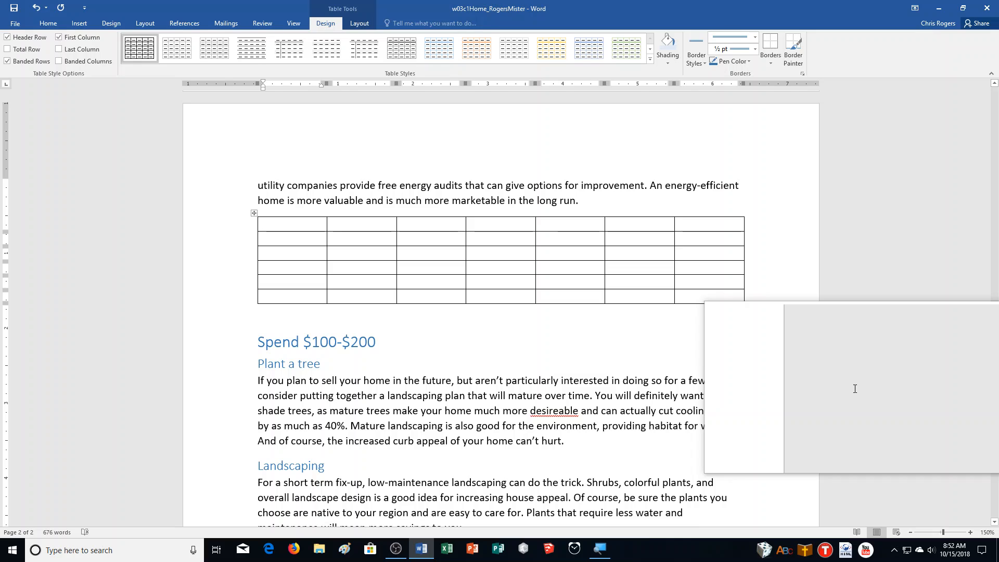
Enter the headings Months, Modification, ROI, Kwh savings, Cost per kwh, Annual savings and Cost per unit in the new table's first row.
text(Months)
key(Tab)
text(Modification)
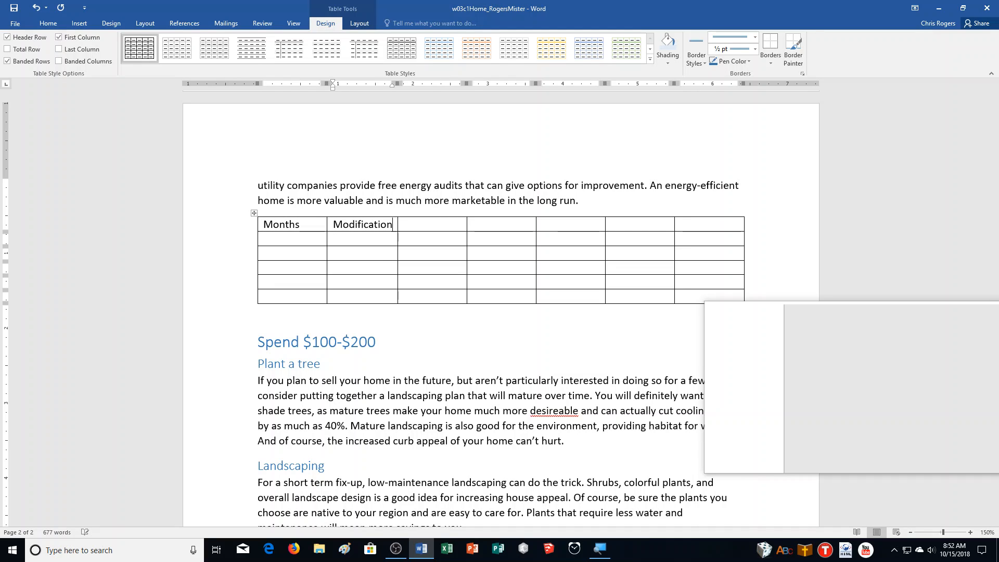
key(Tab)
key(Tab)
text(Kw)
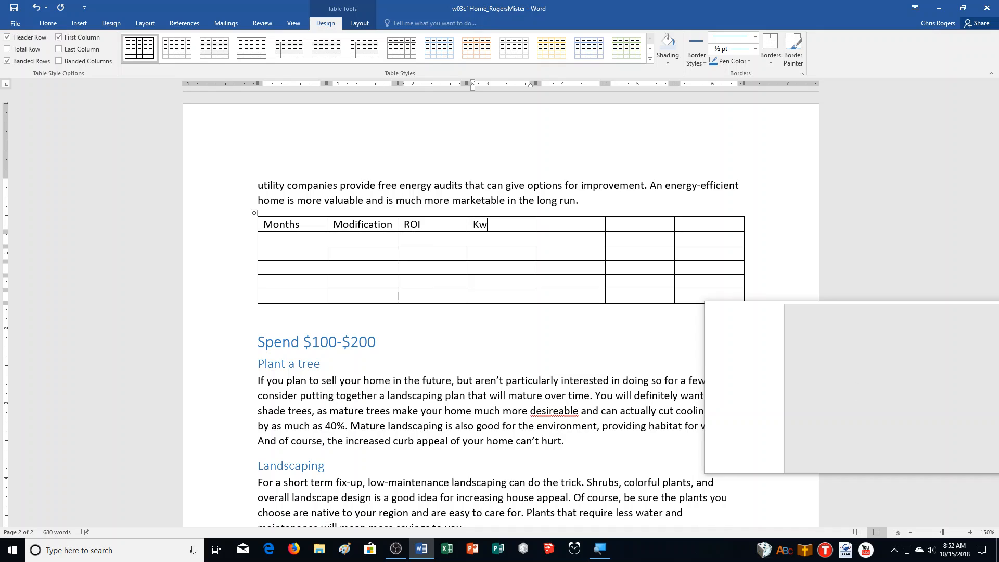
text(h savings)
key(Tab)
text(Cost p)
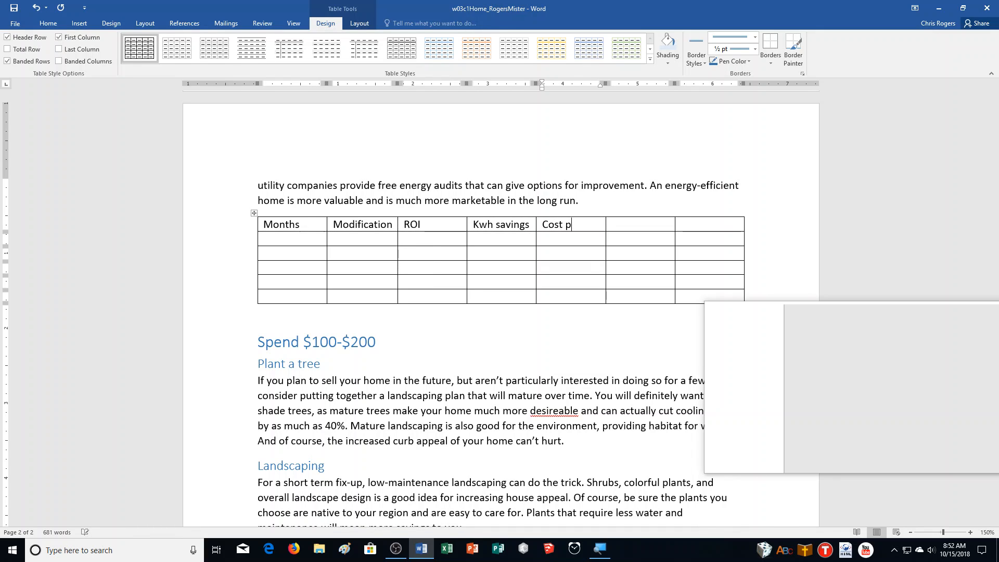
text(er kwh)
key(Tab)
text(A)
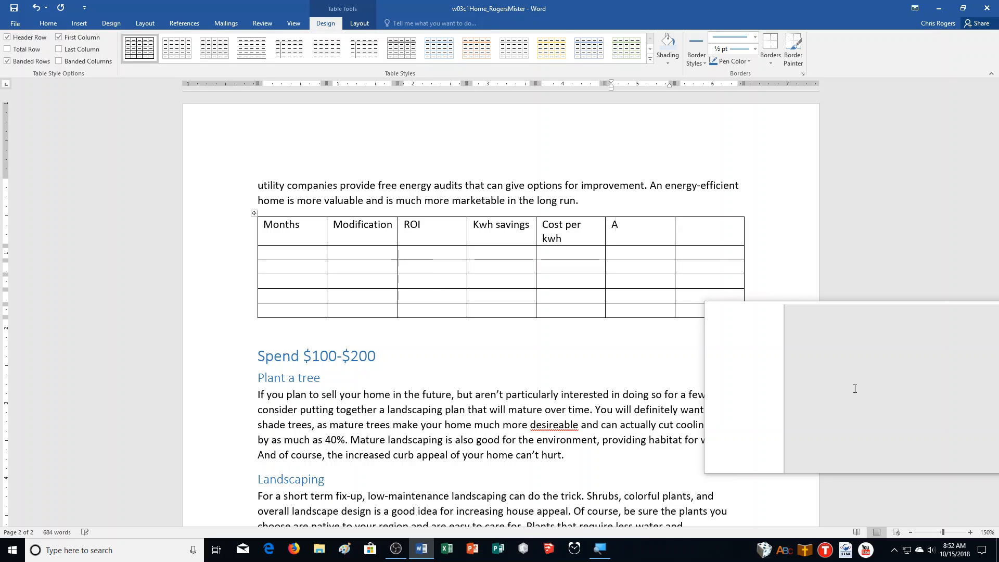
text(nnual savings)
key(Tab)
text(Cost )
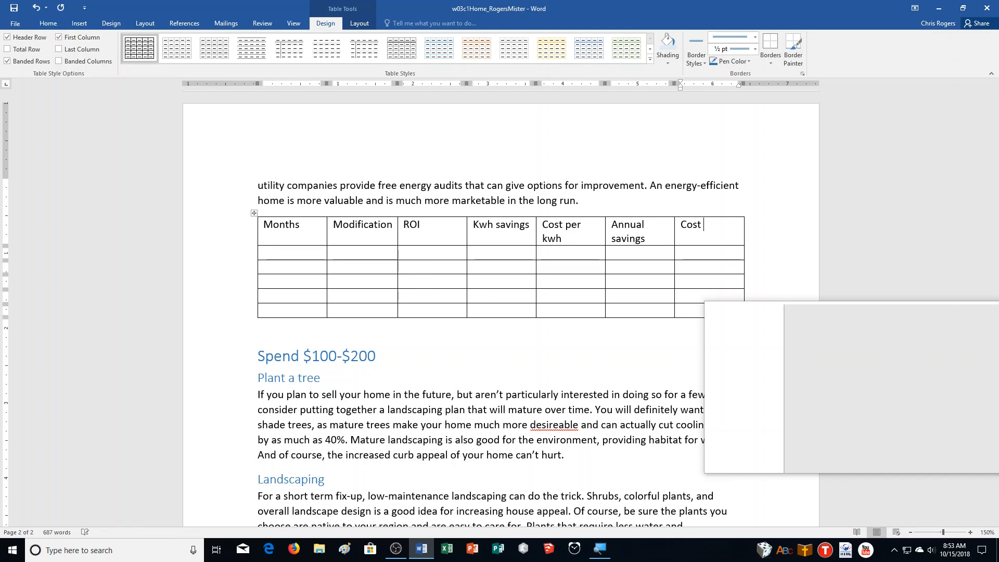
text(per unit)
Fill the new table's second row with 3, High efficiency showerhead, 400%, 400, $0.08, $32 and $8.
key(Tab)
text(3)
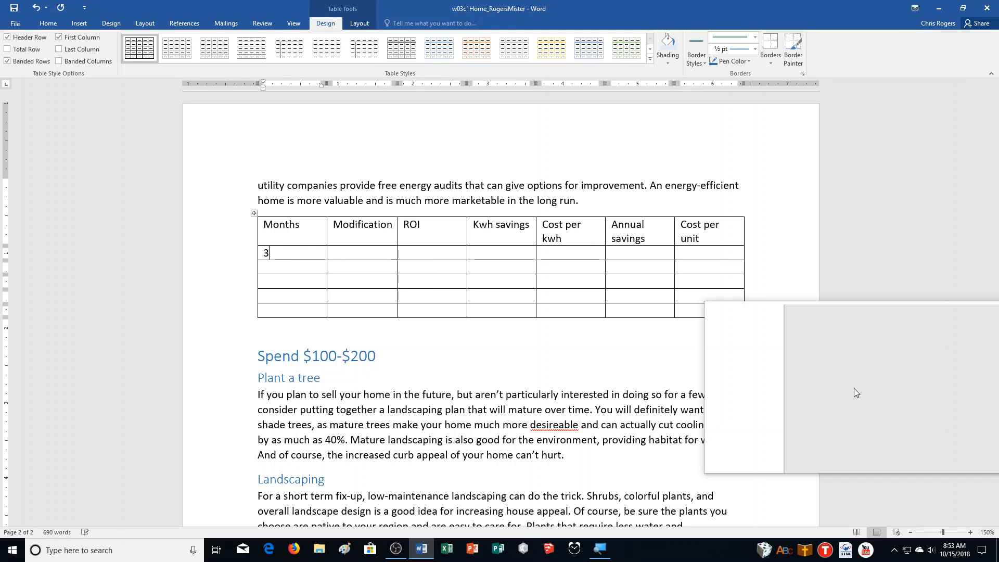
key(Tab)
text(High efficiency showerhead)
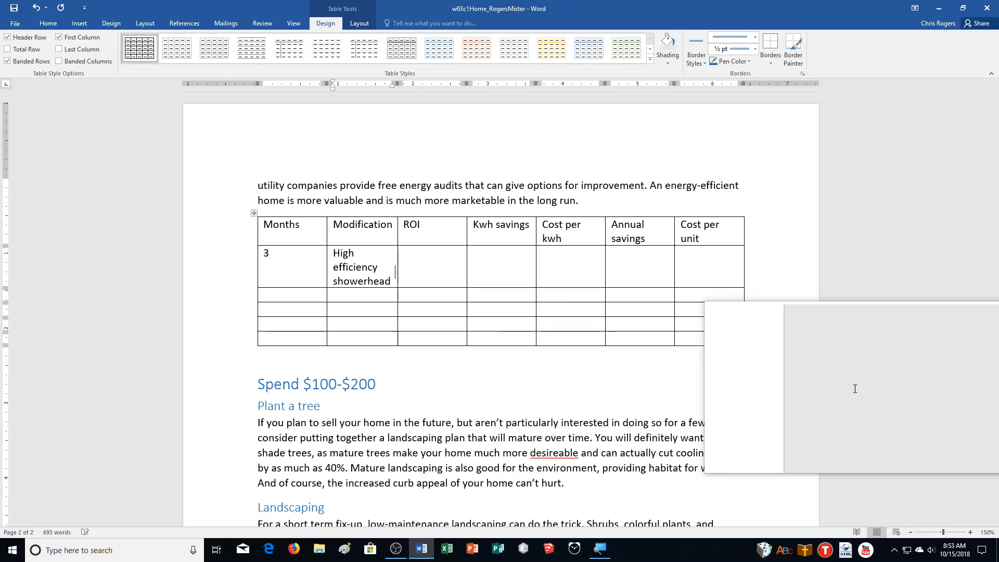
key(Tab)
text(400%)
key(Tab)
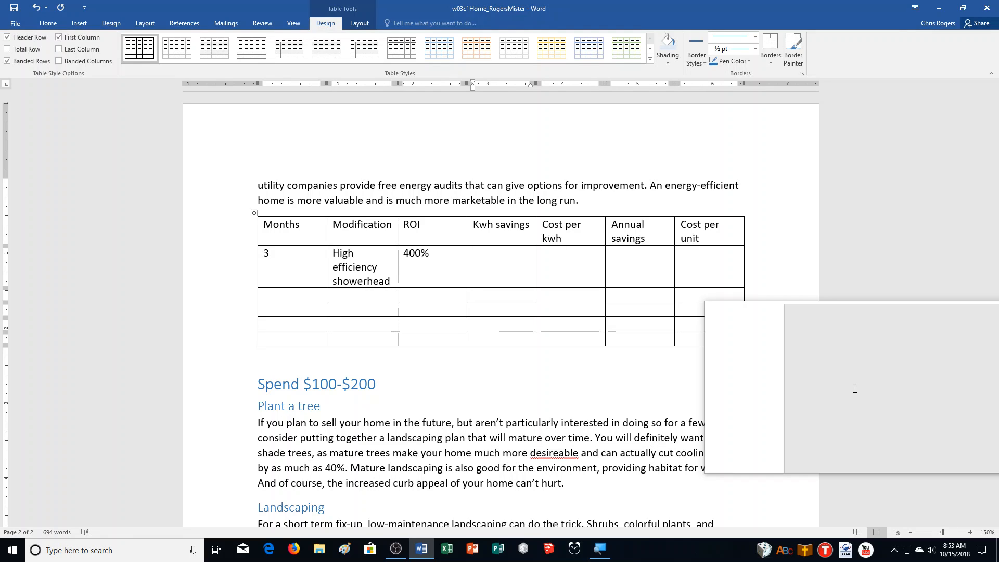
text(400)
key(Tab)
text($0.08)
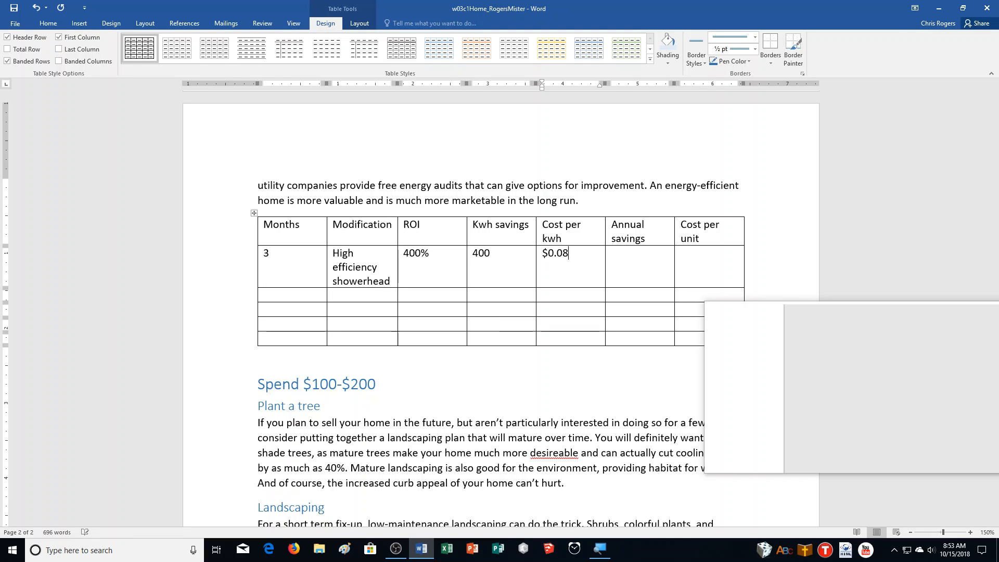
key(Tab)
text(#)
key(BackSpace)
text($32)
key(Tab)
text(#)
Start the new table's third row with 13 under Months and Fireplace pillow stops under Modification.
key(Tab)
text(13)
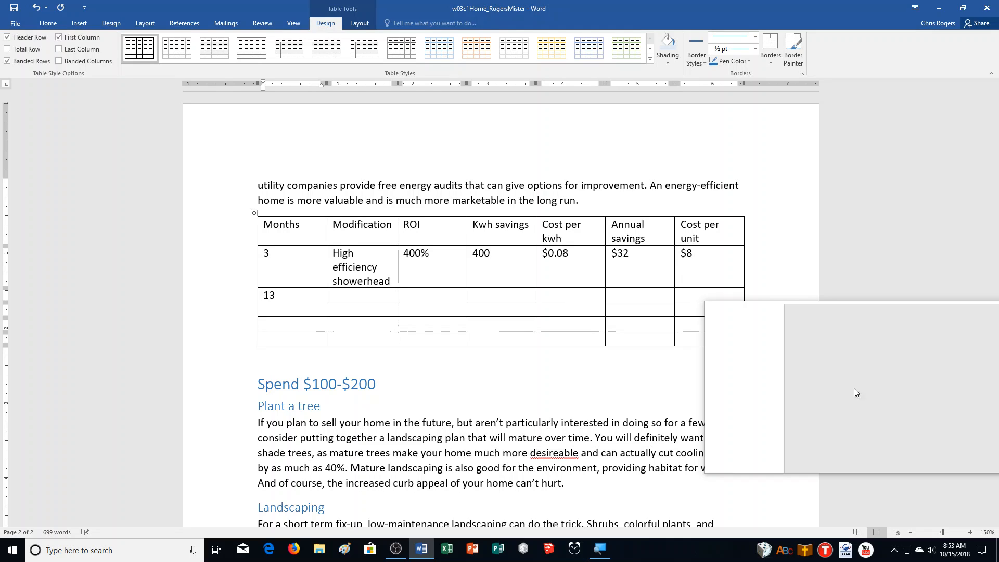
text(`)
key(Tab)
key(shift+Tab)
key(Right)
key(Tab)
text(Fireplace pillow s)
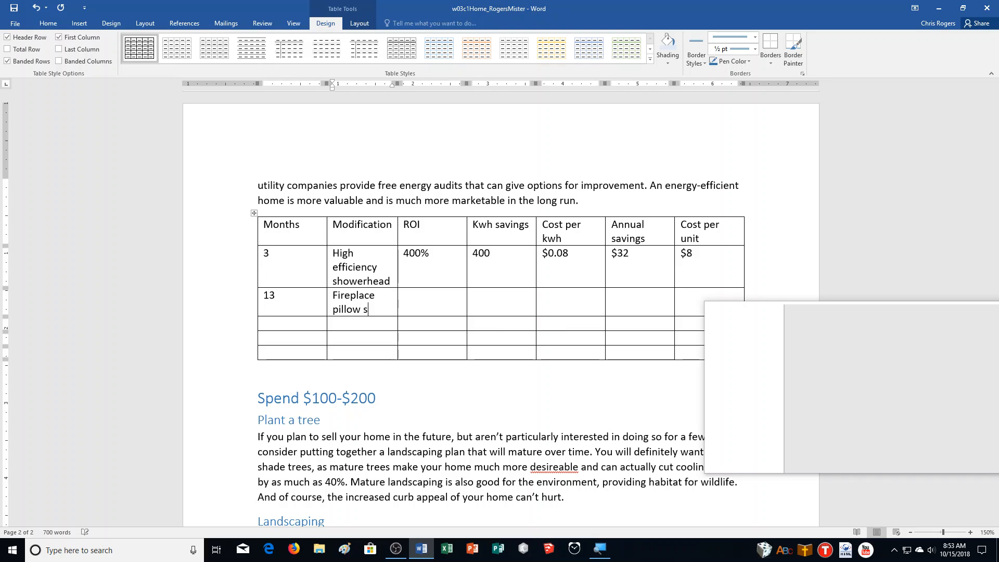
text(tops)
Complete the Fireplace pillow stops row with 91%, 400, $0.10, $32 and $35.
key(Tab)
text(91%)
key(Tab)
text(400)
key(Tab)
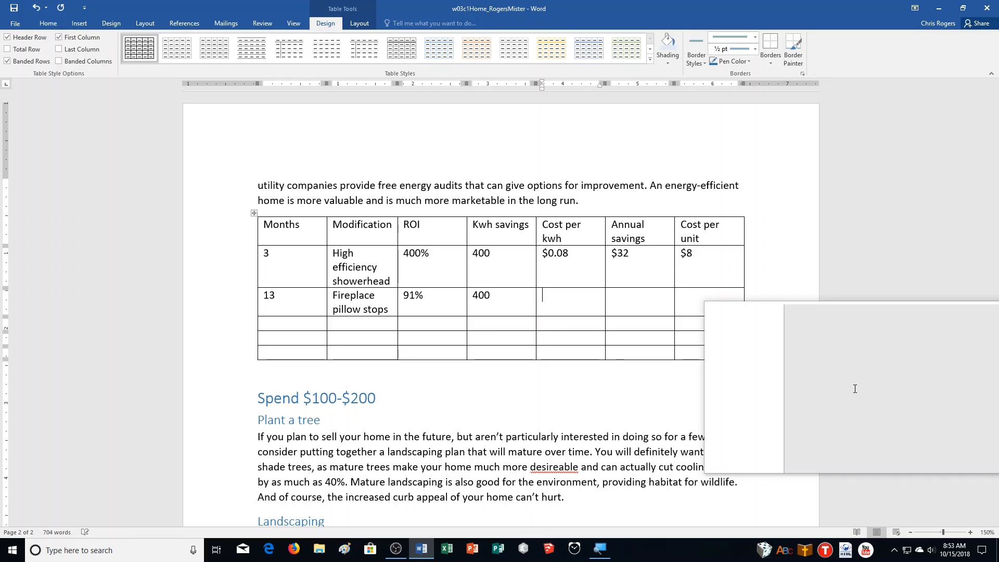
text($0.10)
key(Tab)
text(#)
key(BackSpace)
text($32)
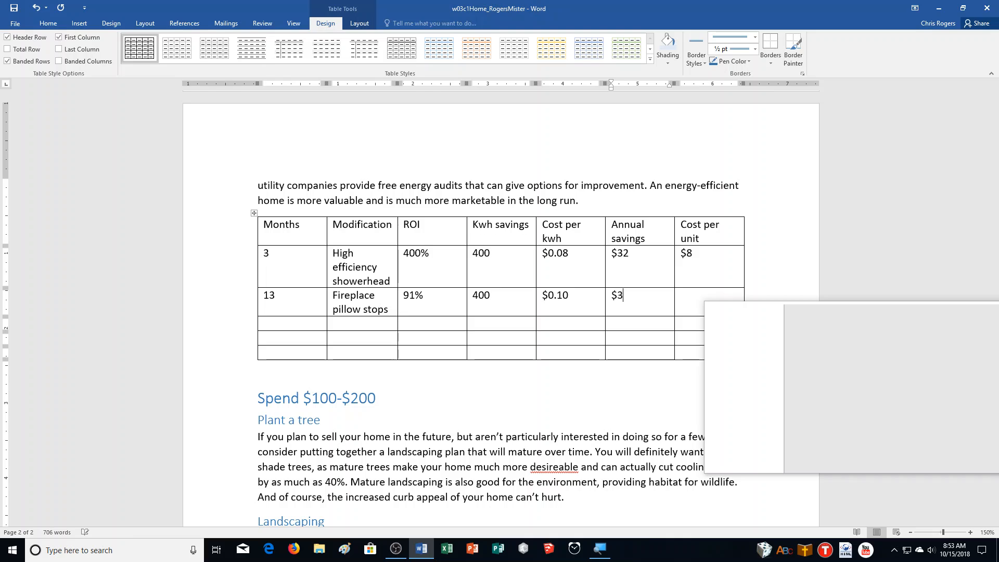
key(Tab)
text($35)
Start the fourth row with 17 under Months and Attic insulation under Modification.
key(Tab)
text(17)
key(Tab)
text(Attic)
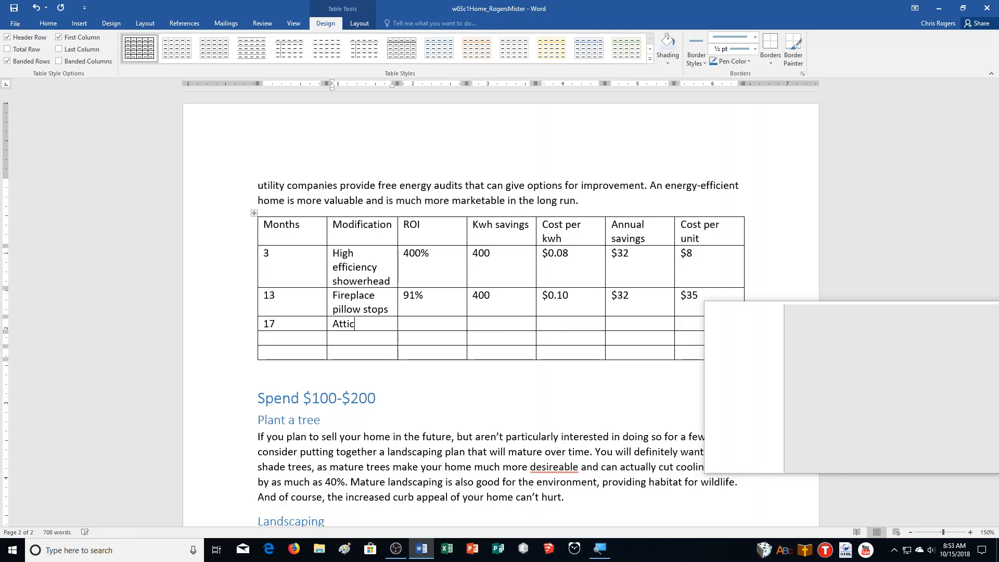
text( insulatoin)
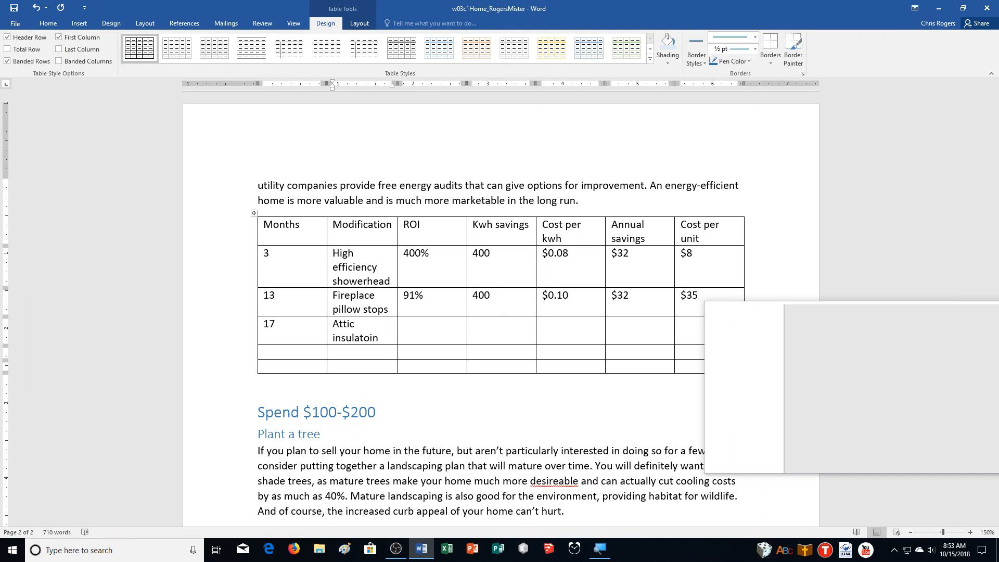
key(BackSpace)
key(BackSpace)
key(BackSpace)
text(ion)
Complete the Attic insulation row with 69%, 5.6, $0.08, $45 and $0.65.
key(Tab)
text(69)
key(Tab)
key(Tab)
key(Tab)
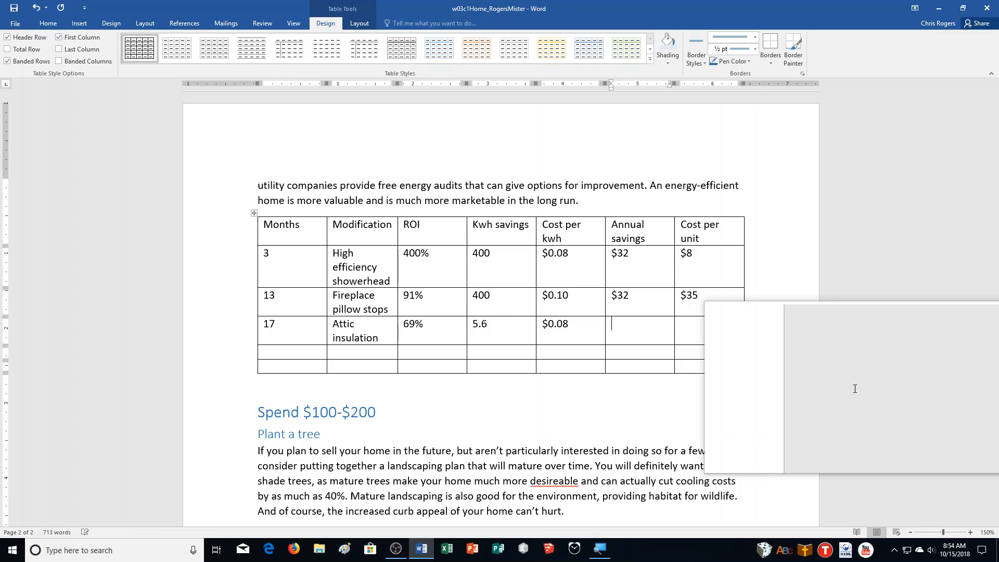
key(Tab)
text($0.65)
Fill the fifth row with 44, Duct sealing, 27%, 12, $0.08, $96 and $3.50.
key(Tab)
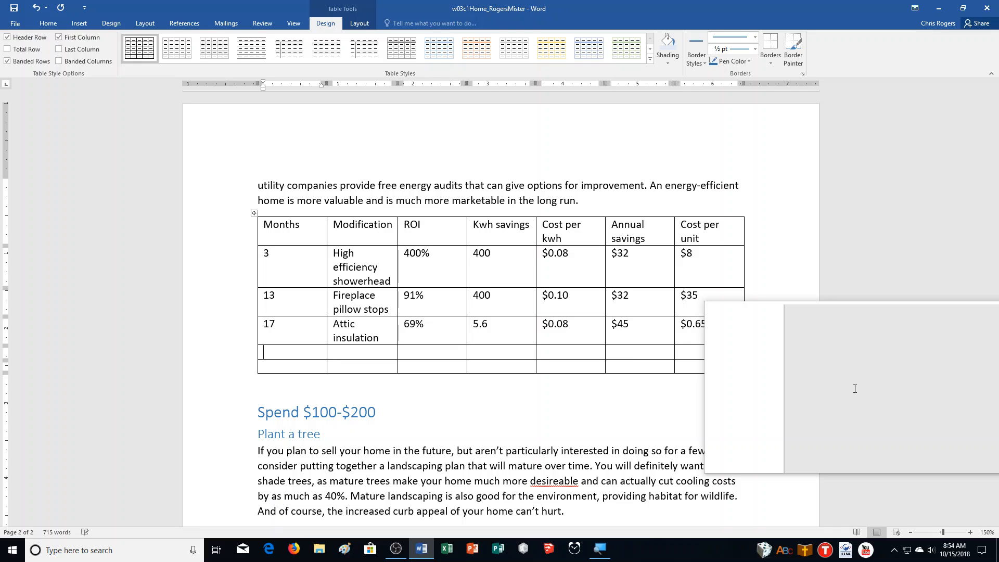
key(Tab)
text(Duct sealing)
key(Tab)
text(27%)
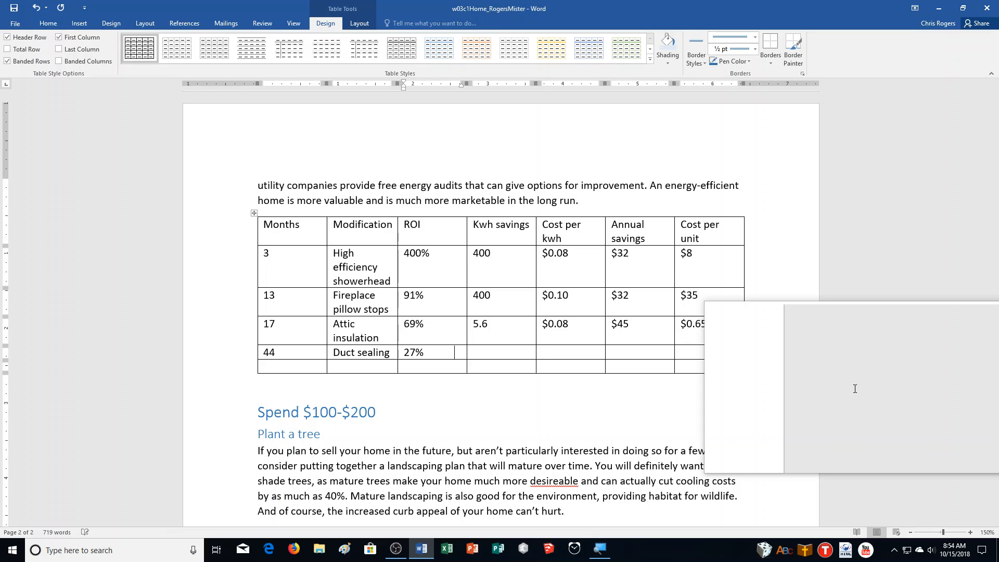
key(Tab)
text(12)
key(Tab)
text($0.08)
key(Tab)
text($9)
key(Tab)
text($)
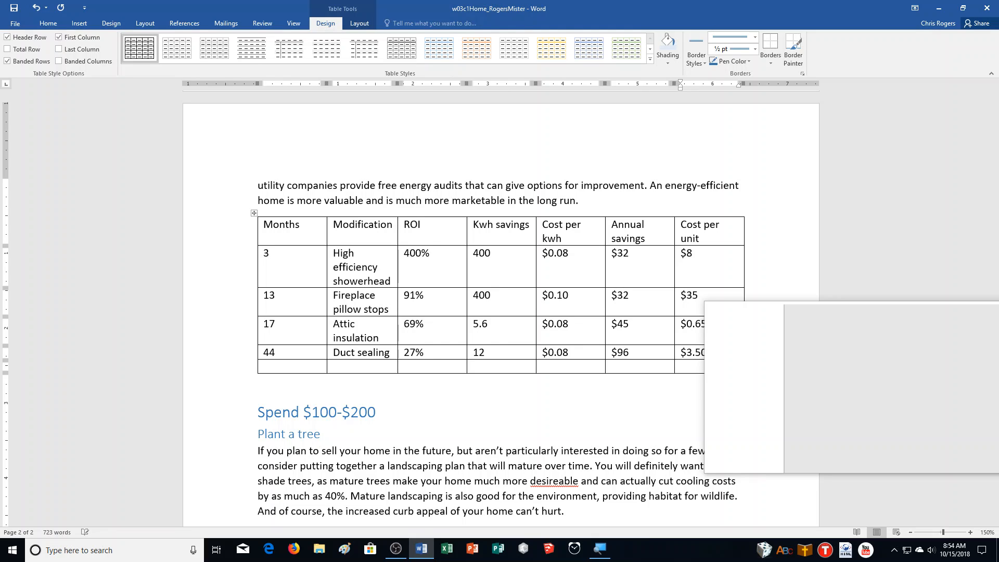
Fill the last row with 88, Floor insulation, 14%, 1.7, $0.08, $14 and $1.
key(Tab)
text(88)
key(Tab)
text(Floor insulation)
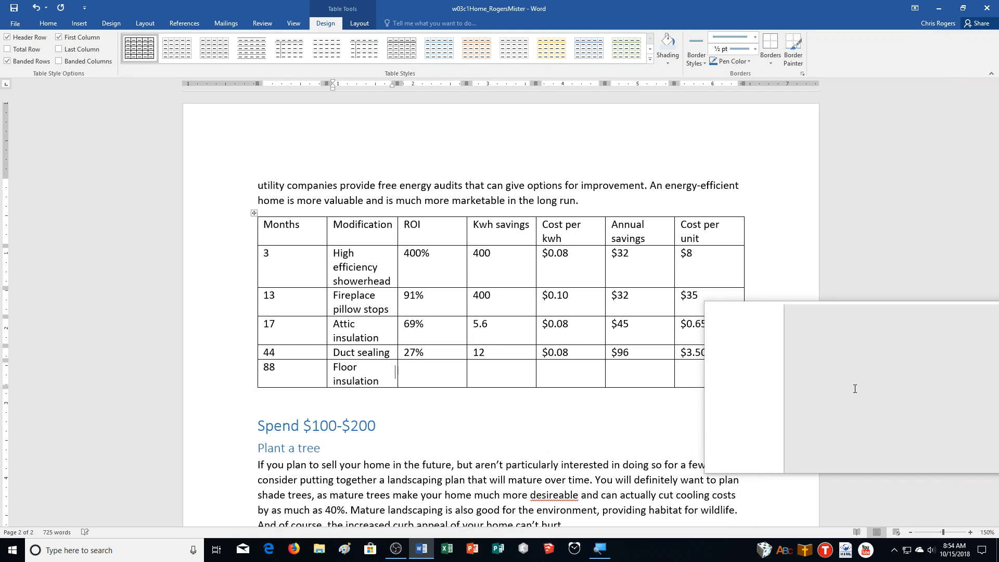
key(Tab)
text(14)
key(Tab)
key(Tab)
key(Tab)
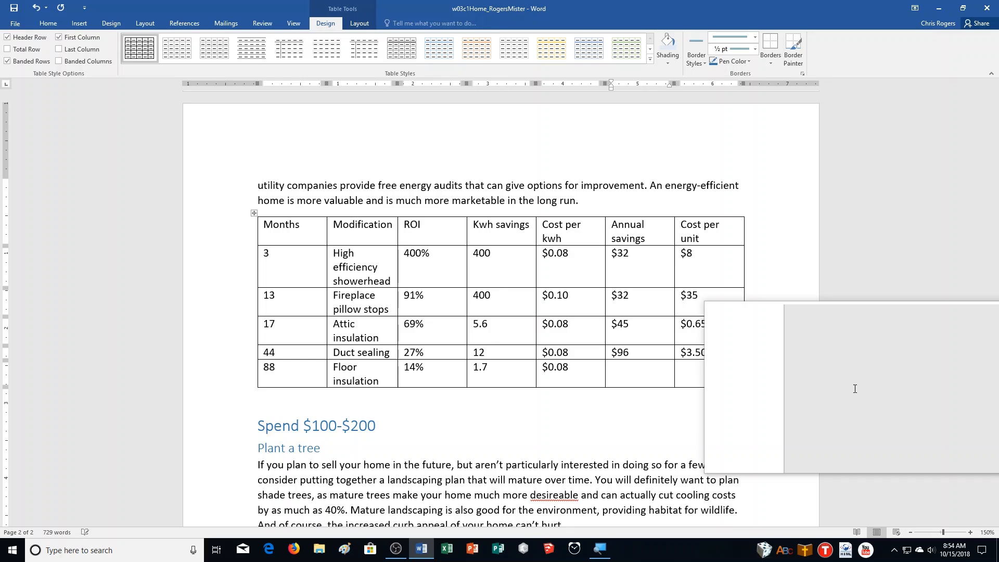
text($14)
key(Tab)
text($1)
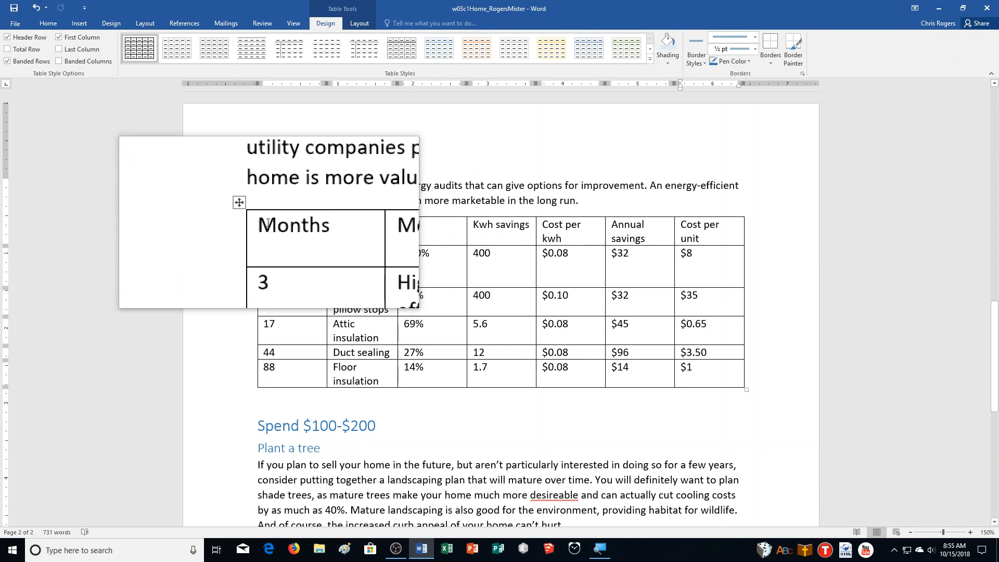
Delete the Months column from the energy savings table.
click(283, 214)
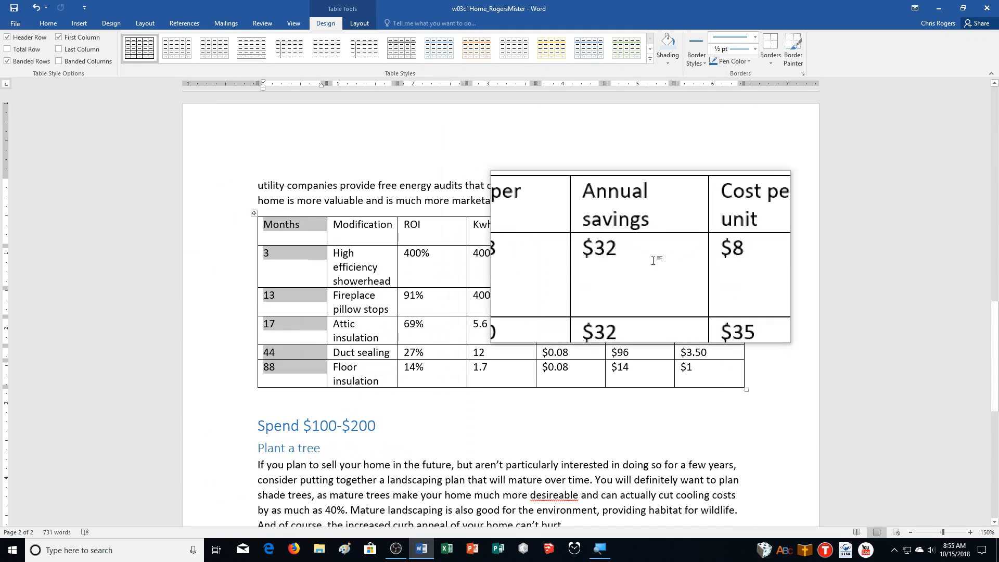
click(359, 23)
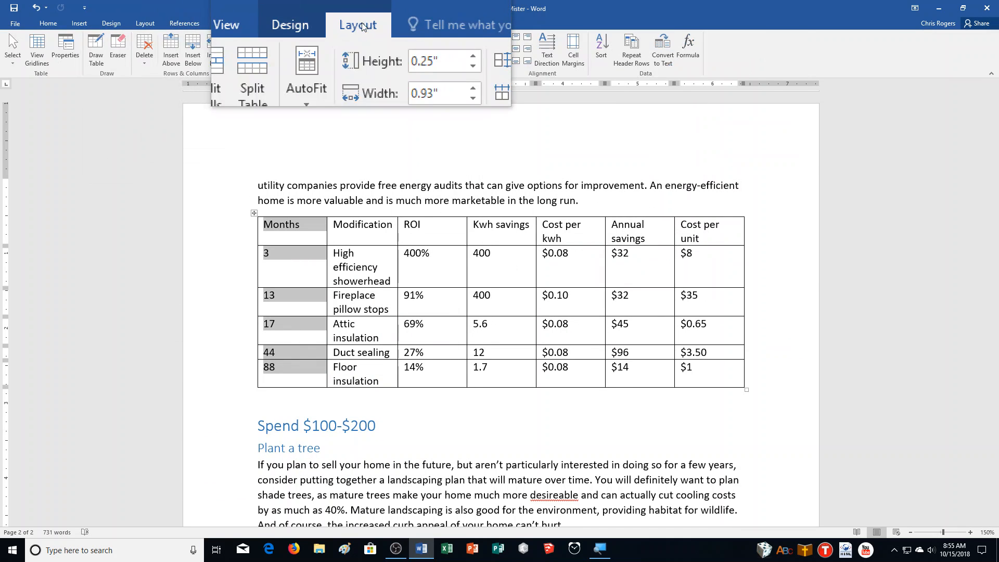
click(144, 51)
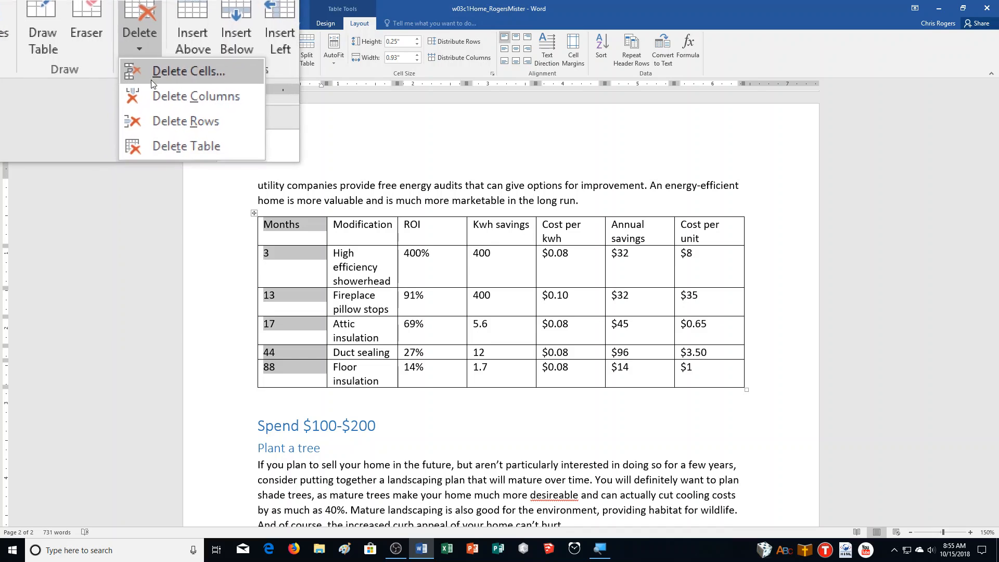
click(151, 86)
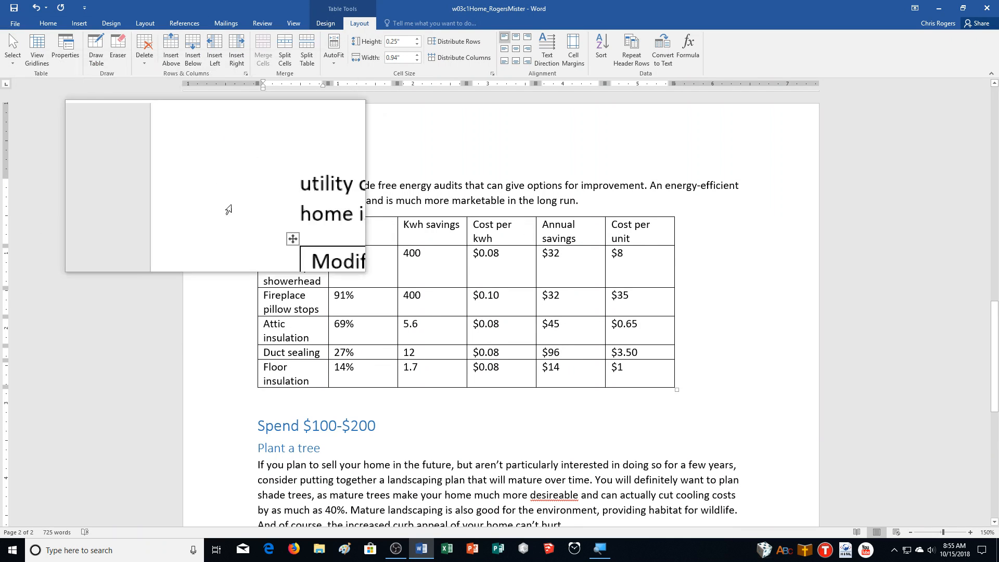
Add a merged row above the headings with the title Return on investment estimates for household energy efficiency improvements.
click(172, 65)
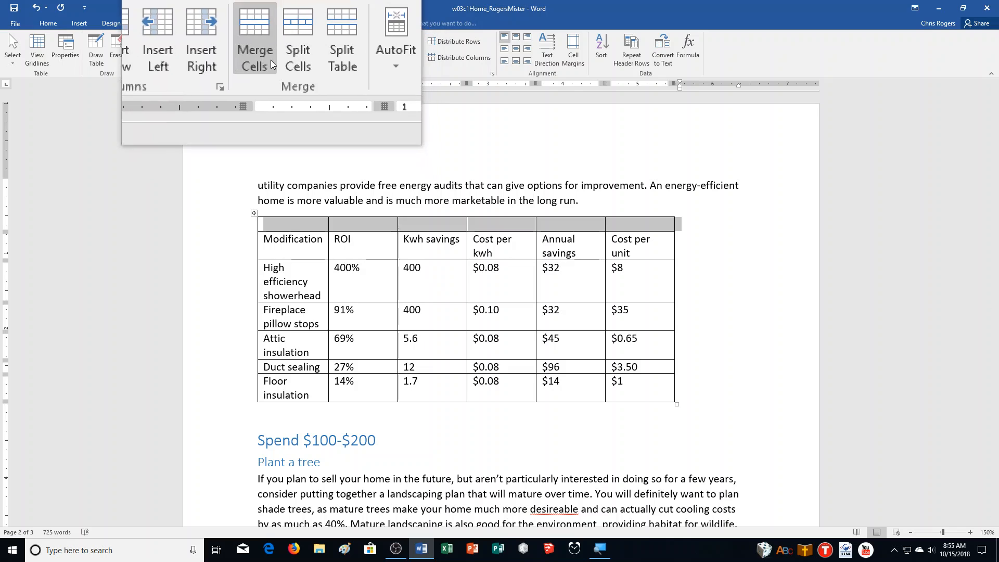
click(267, 61)
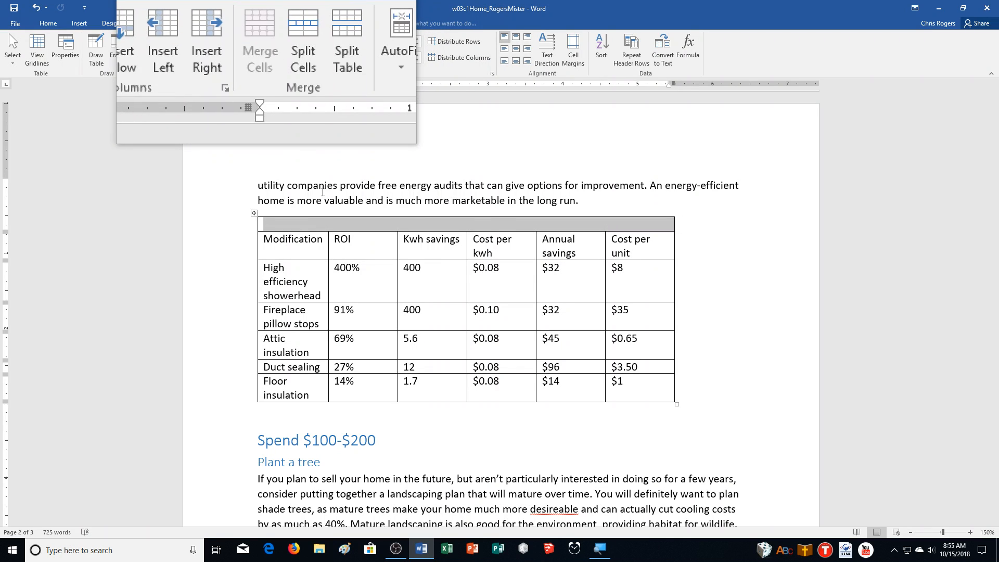
click(356, 223)
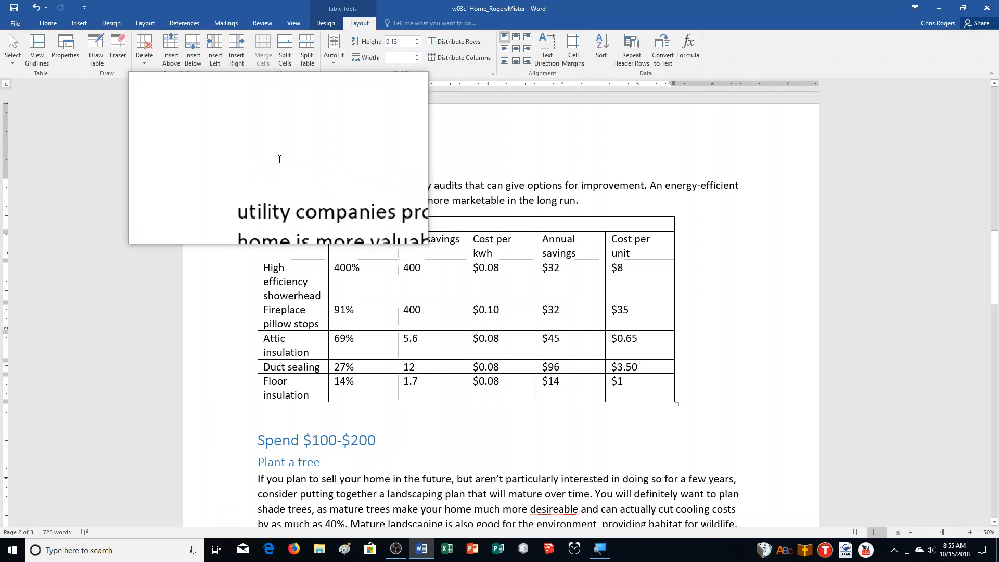
text(Retr)
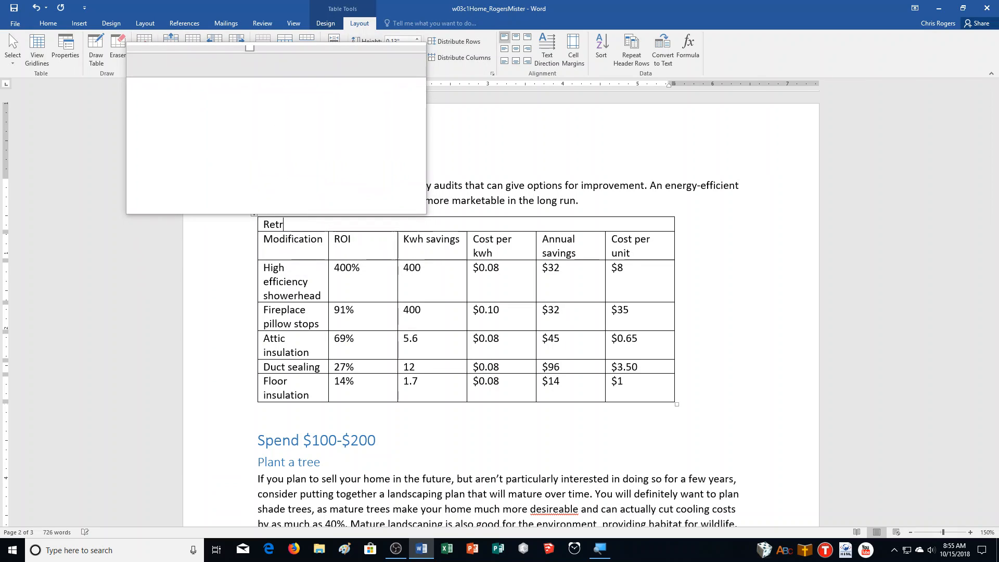
key(BackSpace)
text(urn on inve)
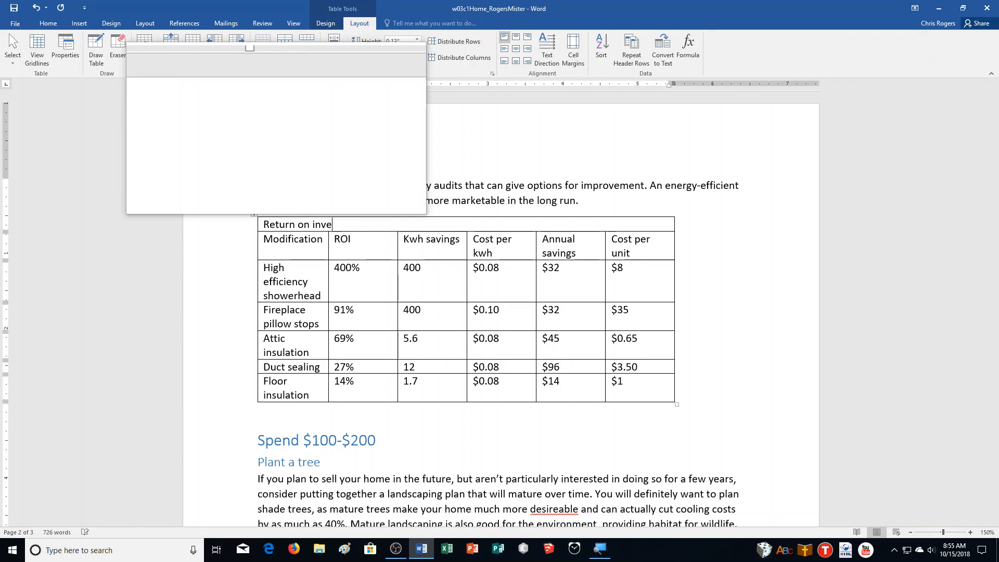
text(stment estimates )
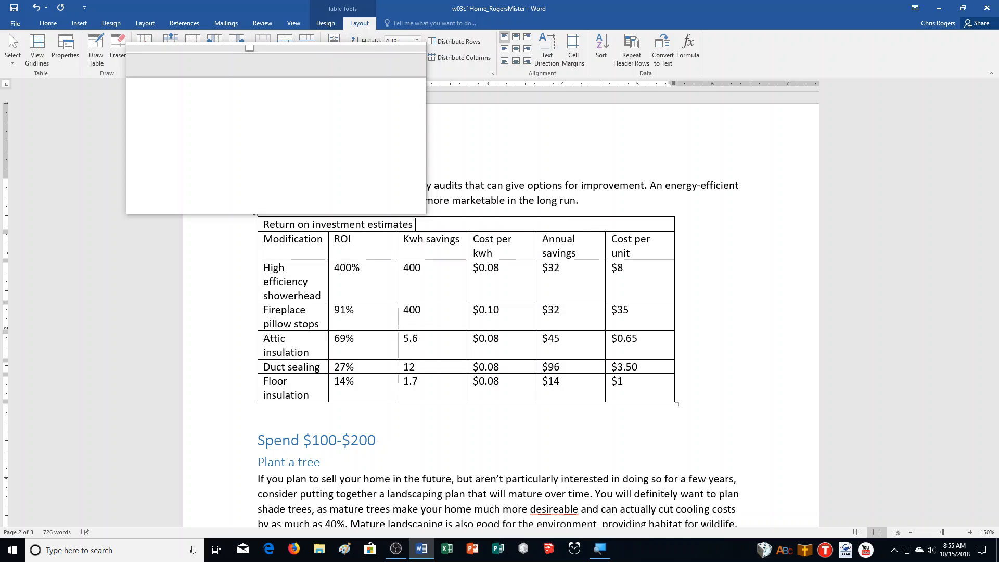
text(for household energy efficiency improvements)
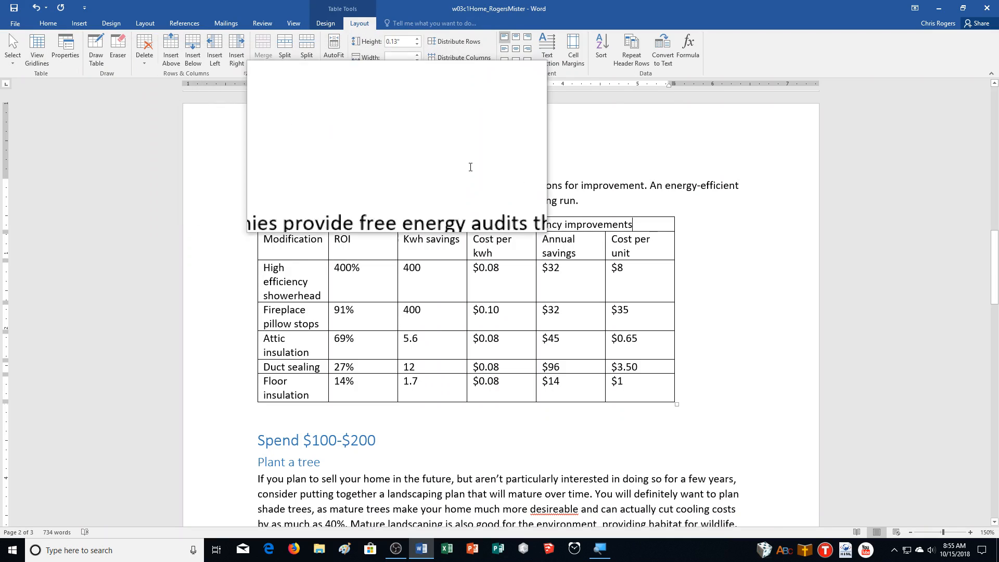
Apply the Grid Table 2 - Accent 3 style to the energy savings table.
click(325, 24)
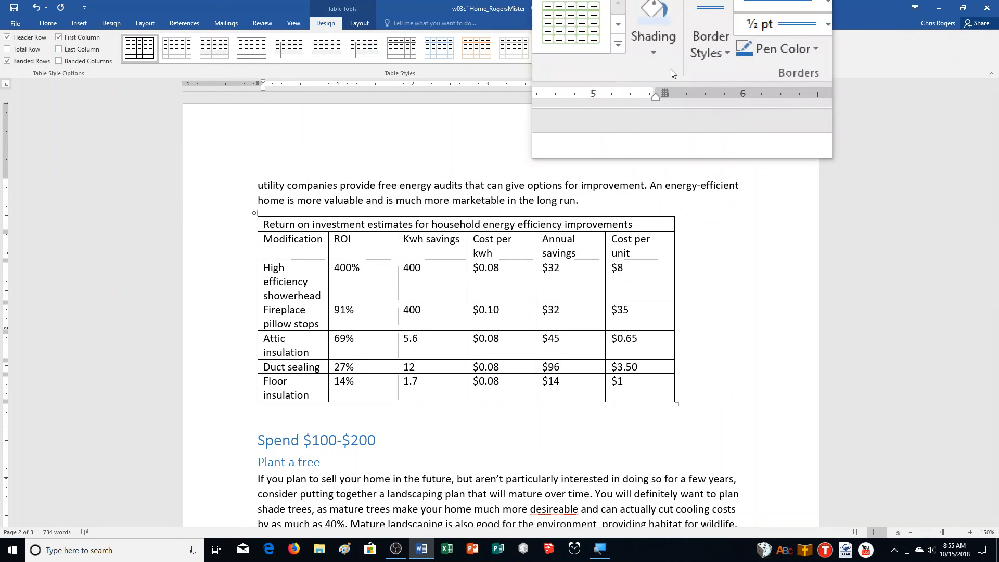
click(647, 63)
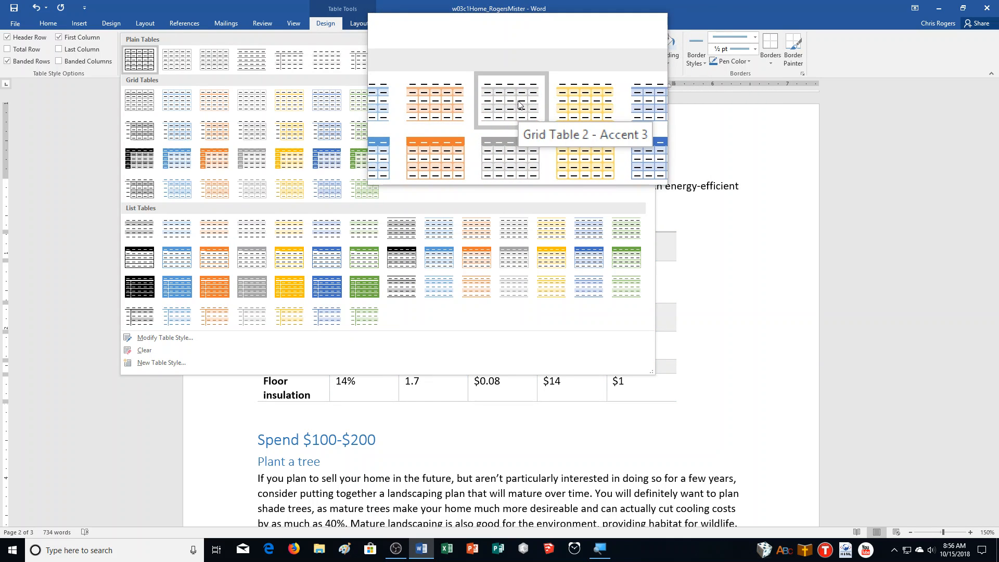
click(518, 104)
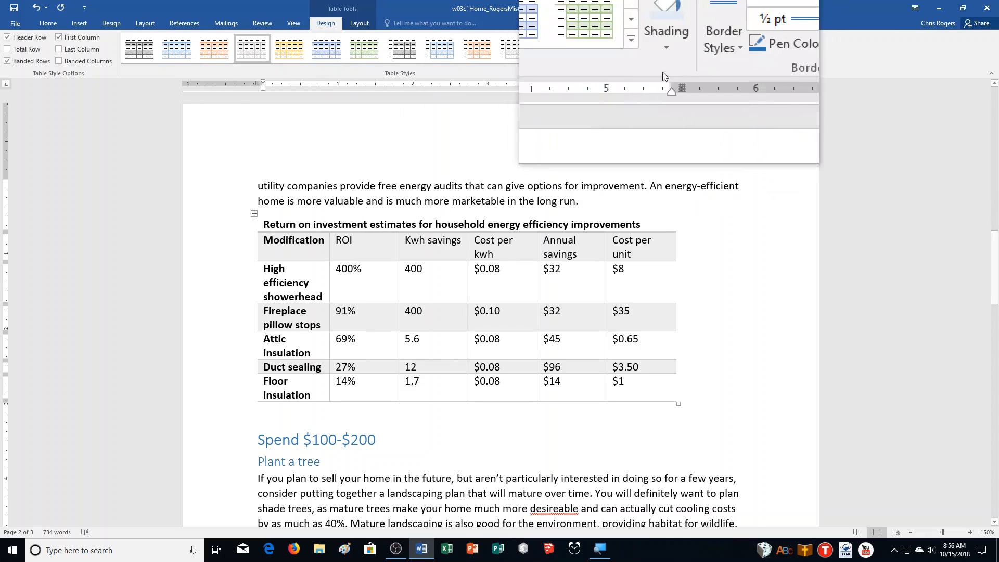
click(651, 58)
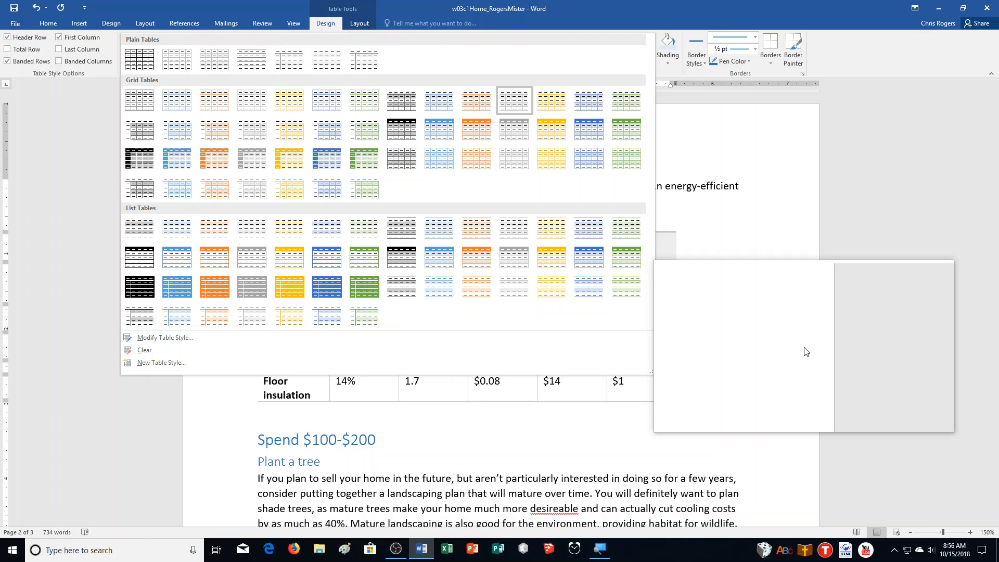
click(725, 418)
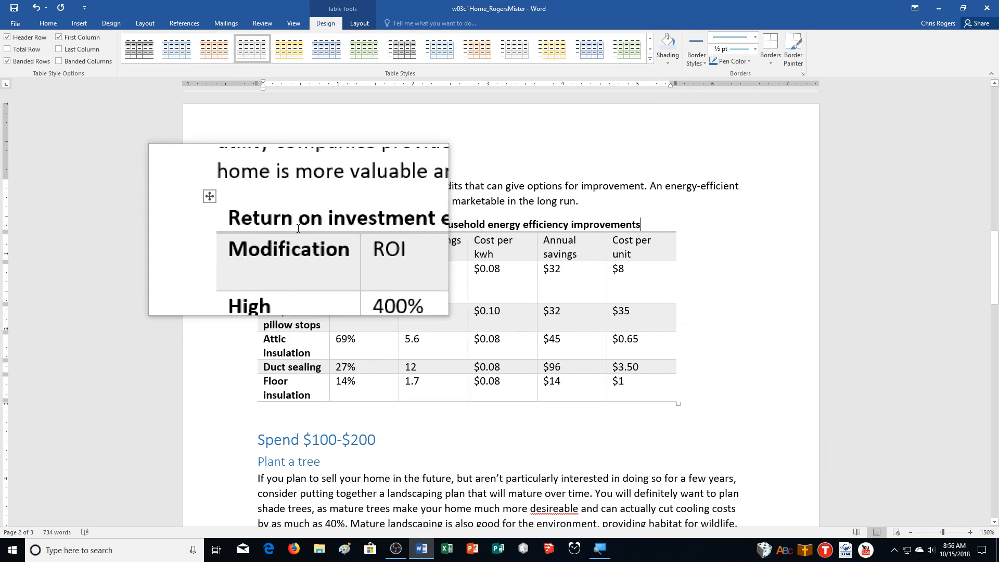
Insert a row between Attic insulation and Duct sealing containing Wrap water pipes, 48%, 60, $0.15, $4.80 and $10.
click(298, 229)
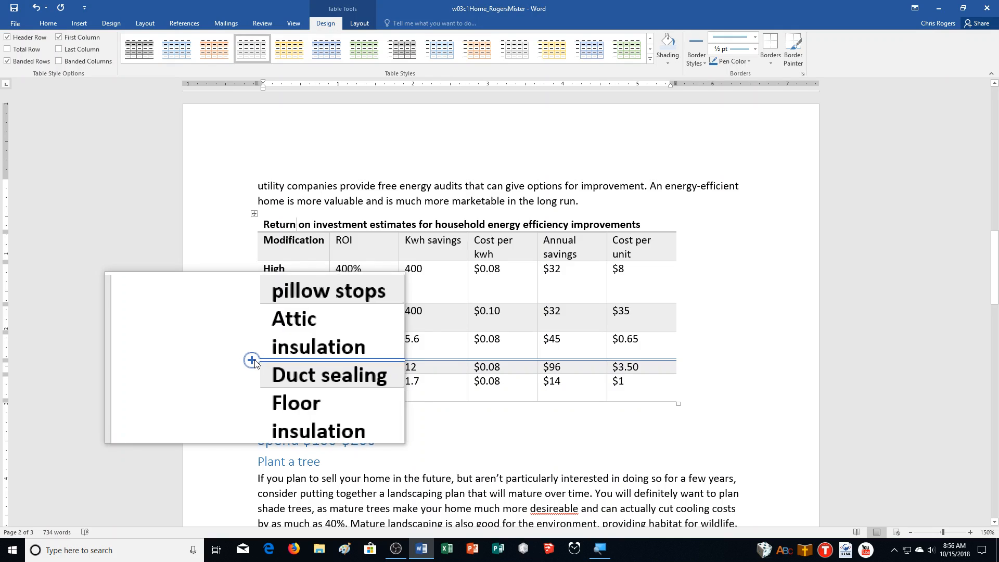
click(253, 364)
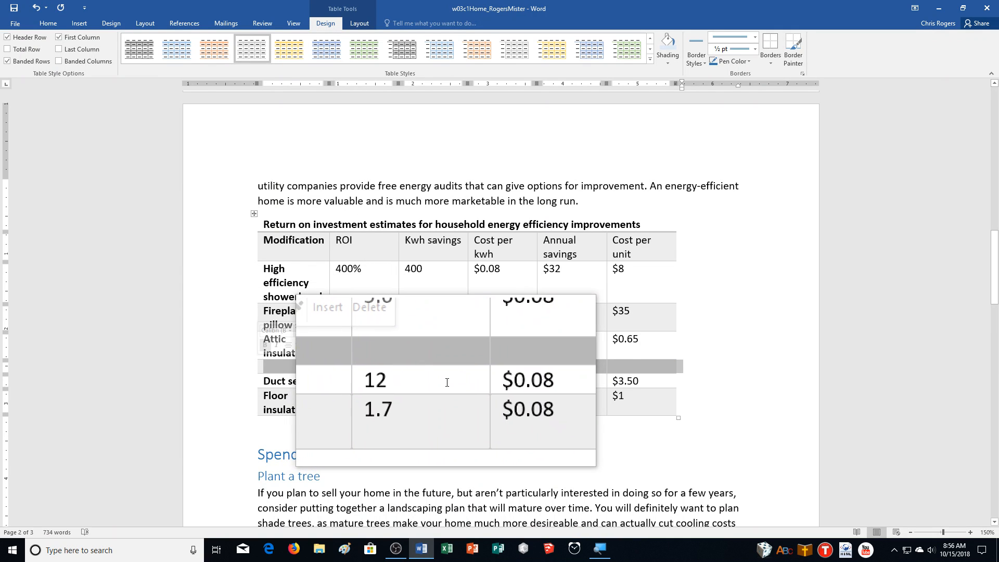
click(338, 367)
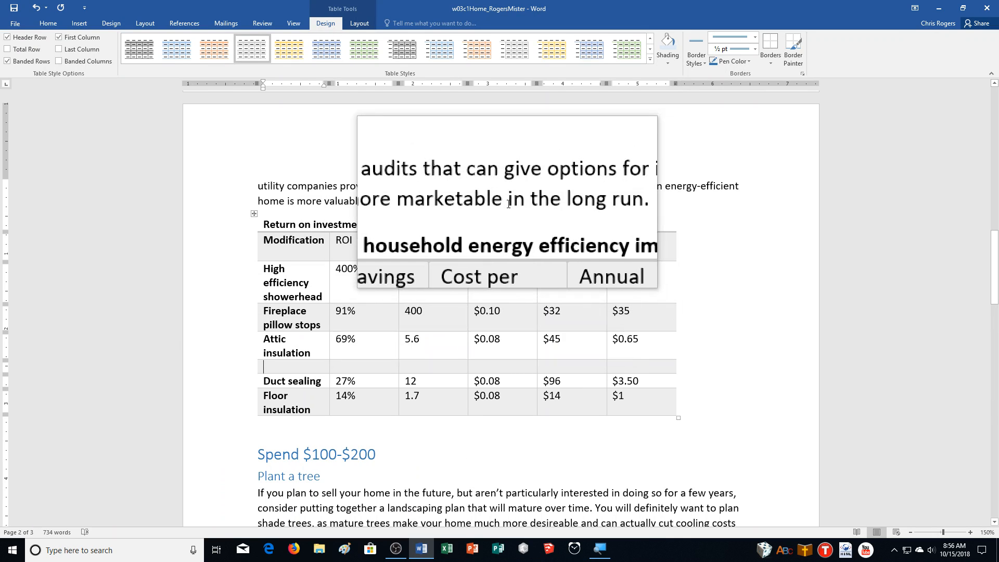
text(Wrap water)
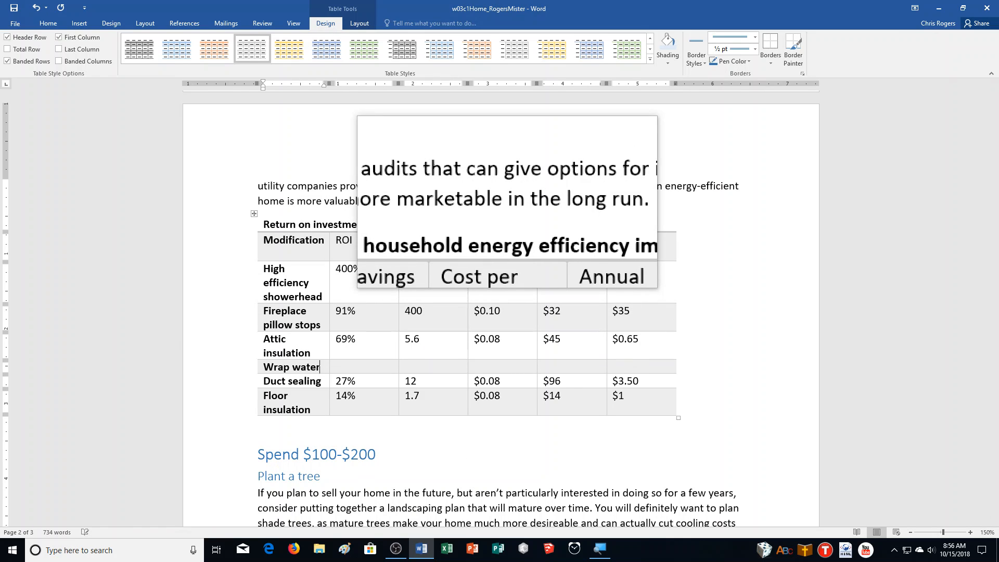
text( pipes)
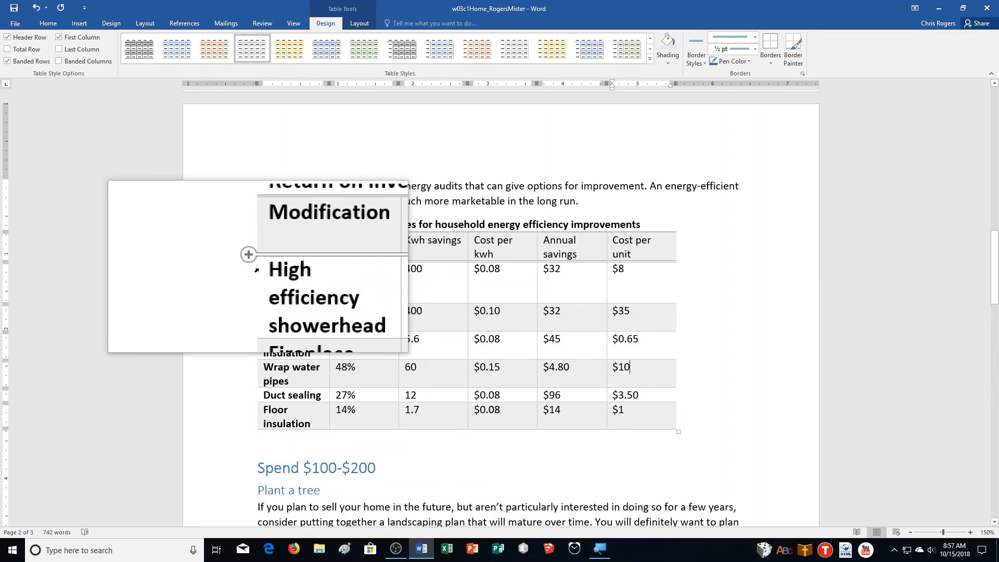
Remove bold from the modification names below the heading and make the entire column heading row bold.
click(260, 305)
drag(259, 305, 260, 418)
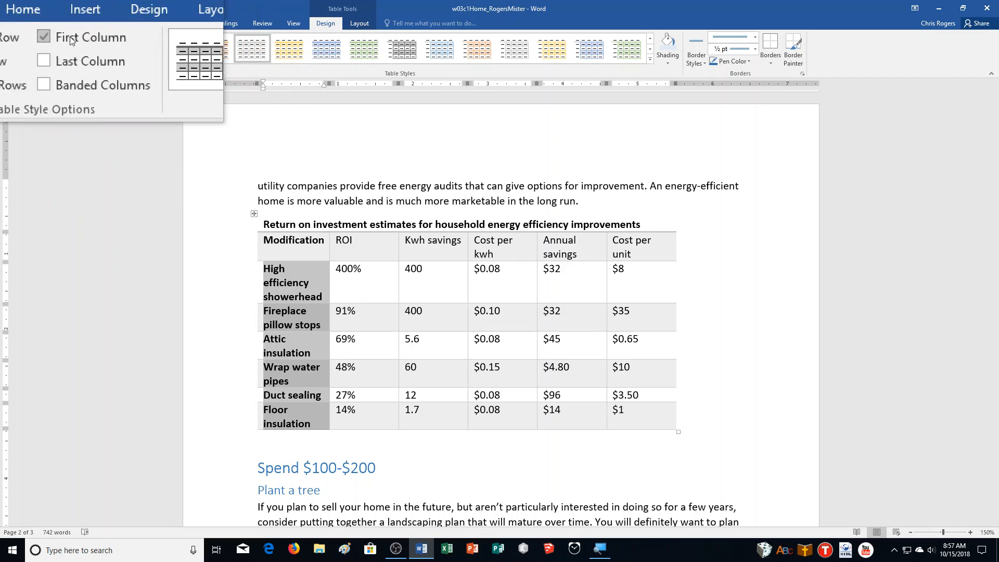
click(57, 26)
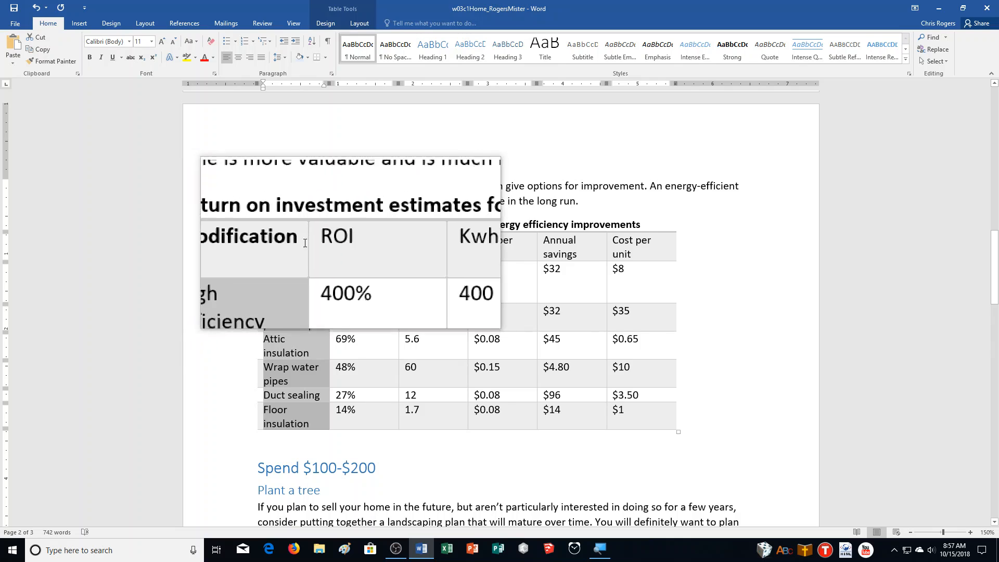
click(211, 252)
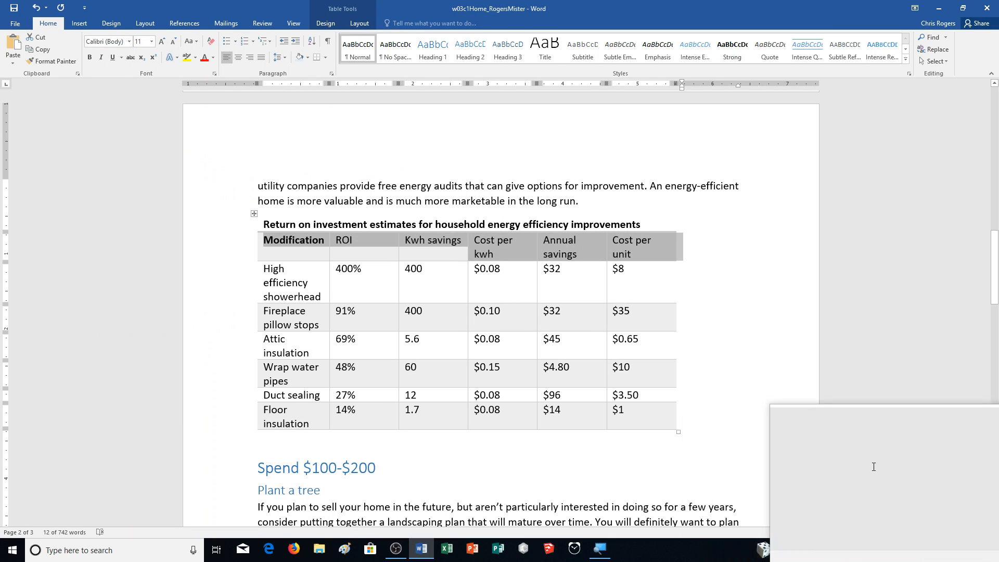
click(87, 59)
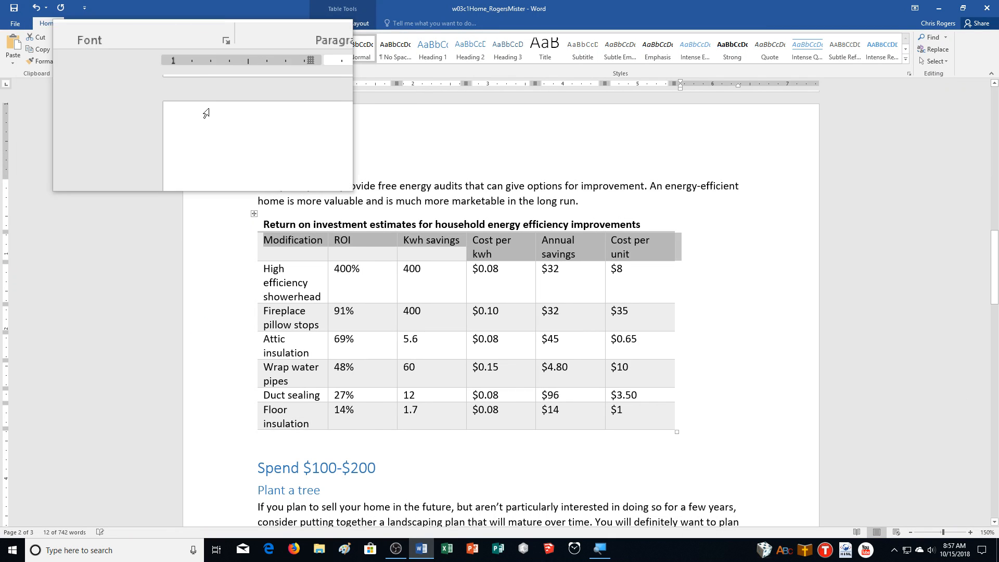
click(91, 57)
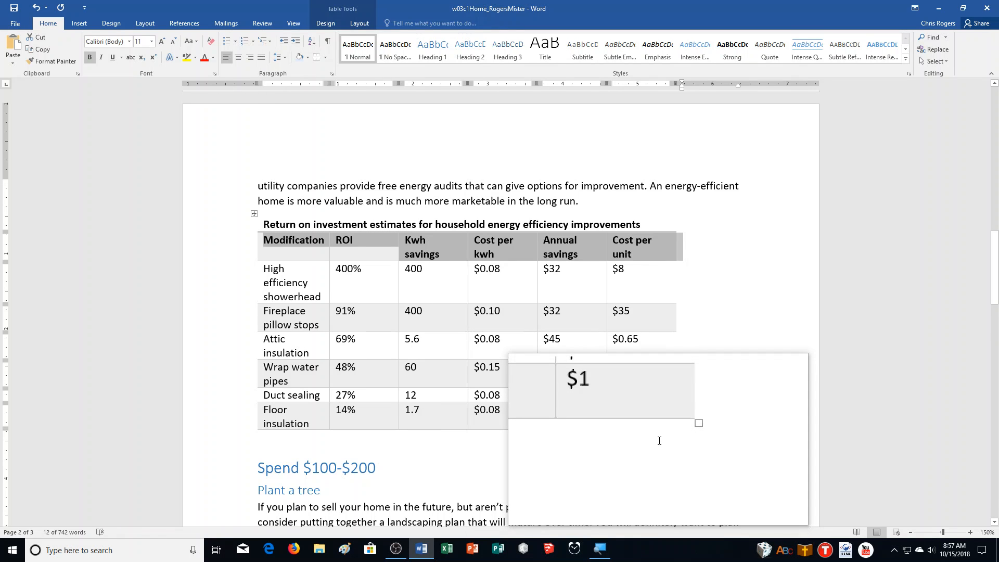
Center the energy savings table horizontally on the page through its table properties.
click(472, 369)
right_click(400, 325)
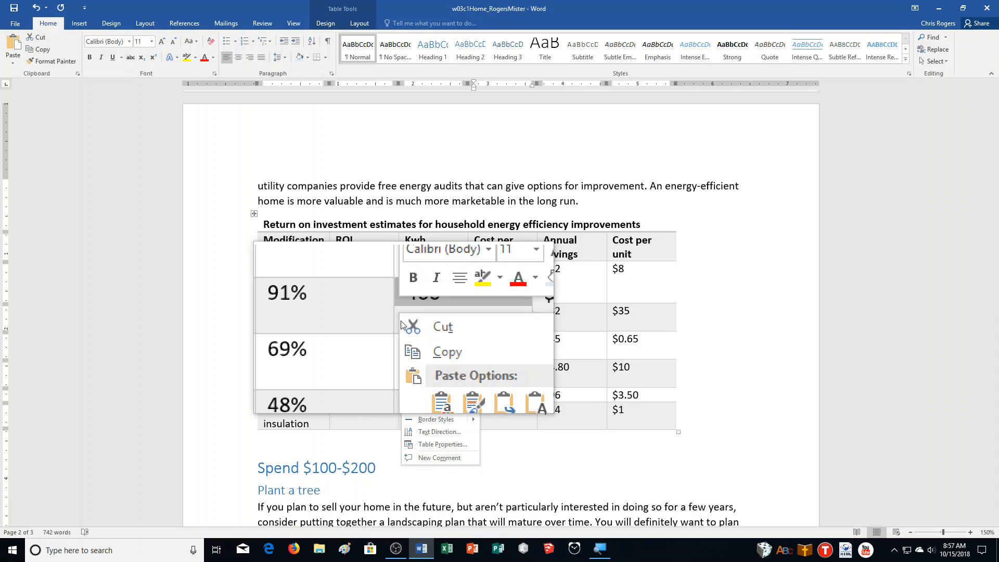
click(446, 446)
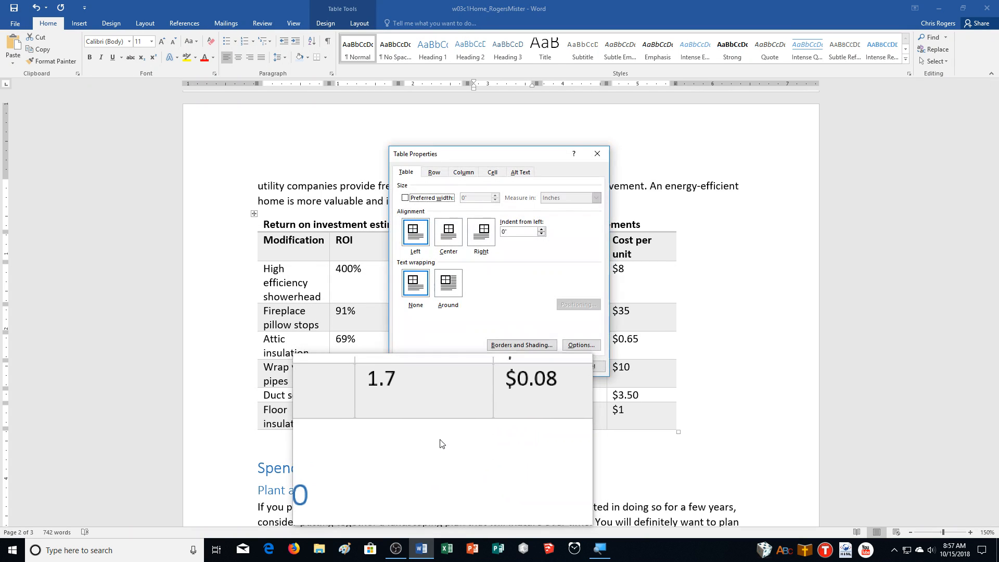
click(444, 238)
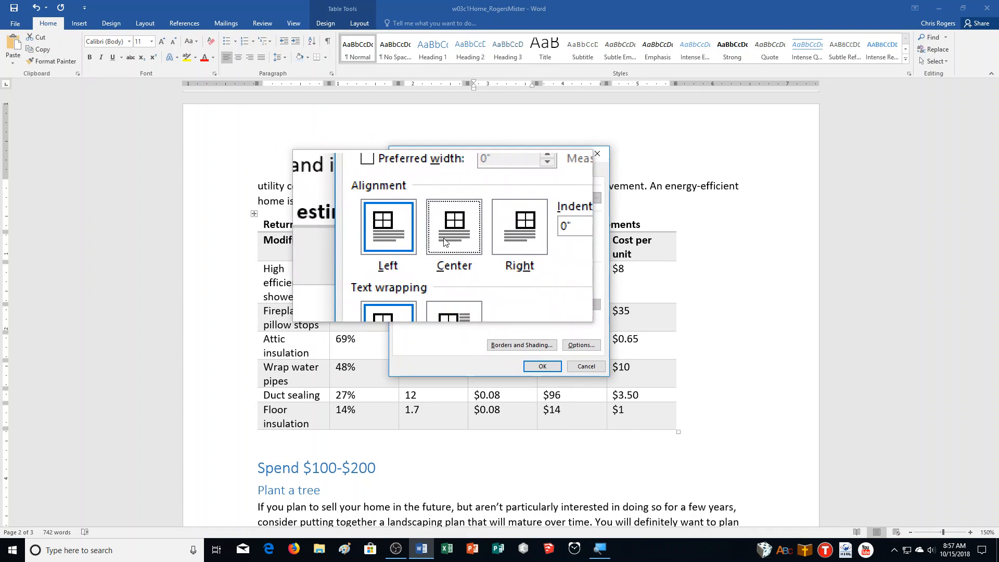
click(542, 367)
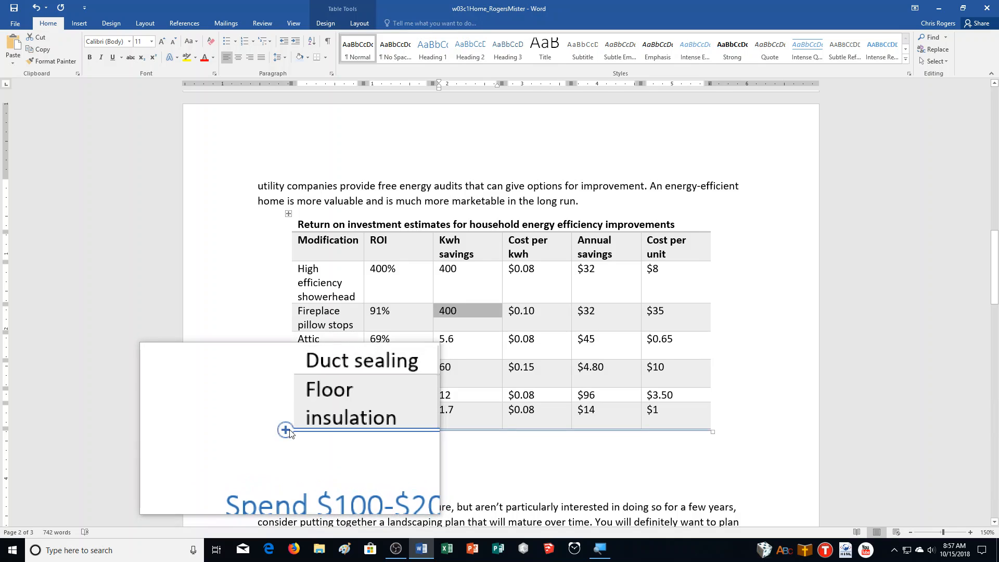
Add a Total row below Floor insulation and sum Annual savings there with =SUM(ABOVE) in the $#,##0.00;($#,##0.00) number format.
click(286, 430)
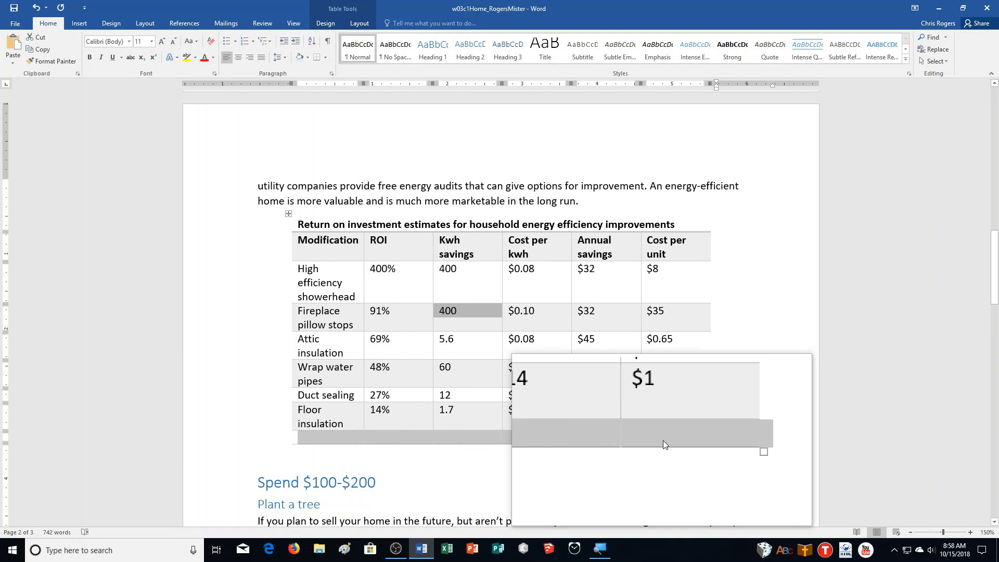
click(326, 441)
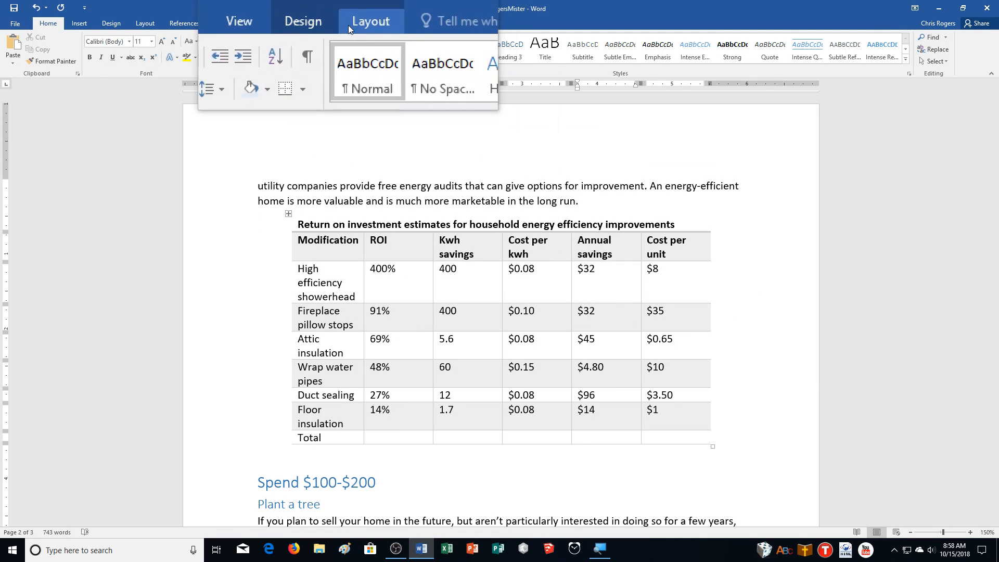
click(348, 25)
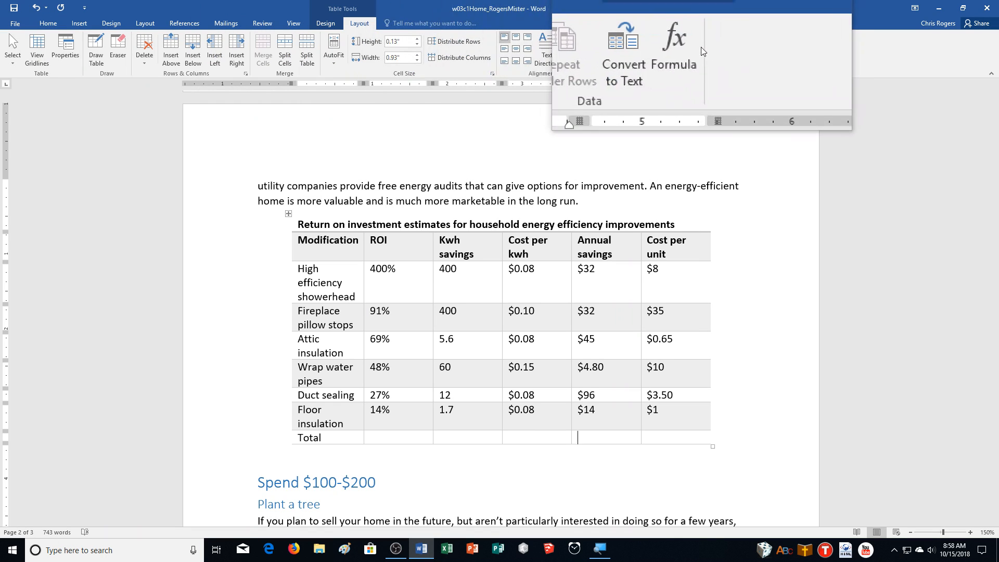
click(688, 48)
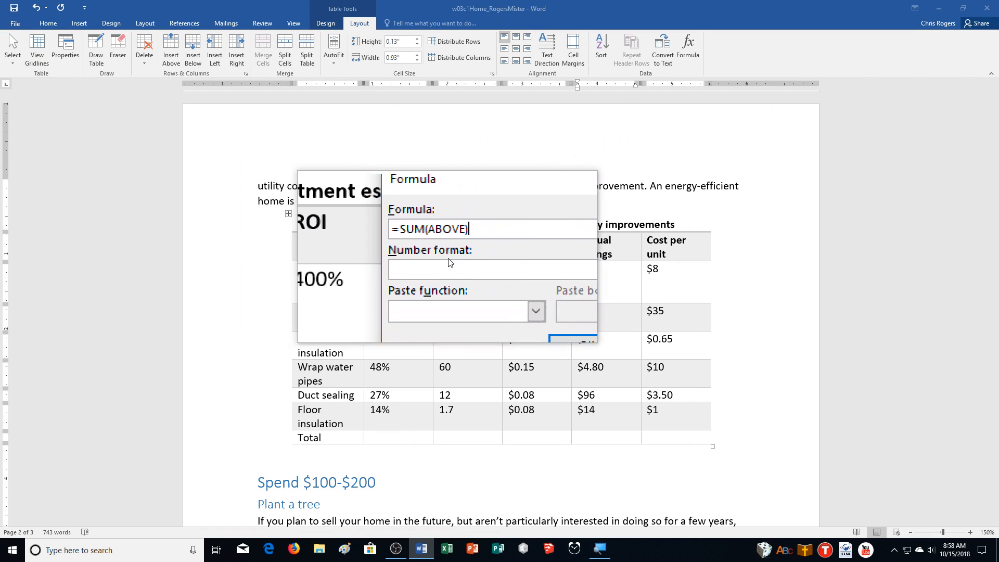
click(452, 265)
click(597, 260)
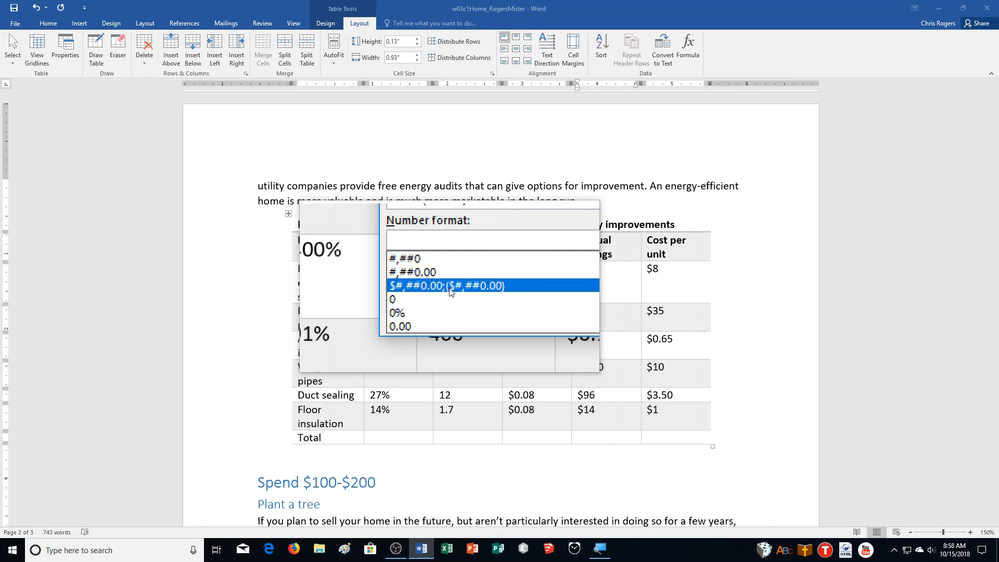
click(450, 292)
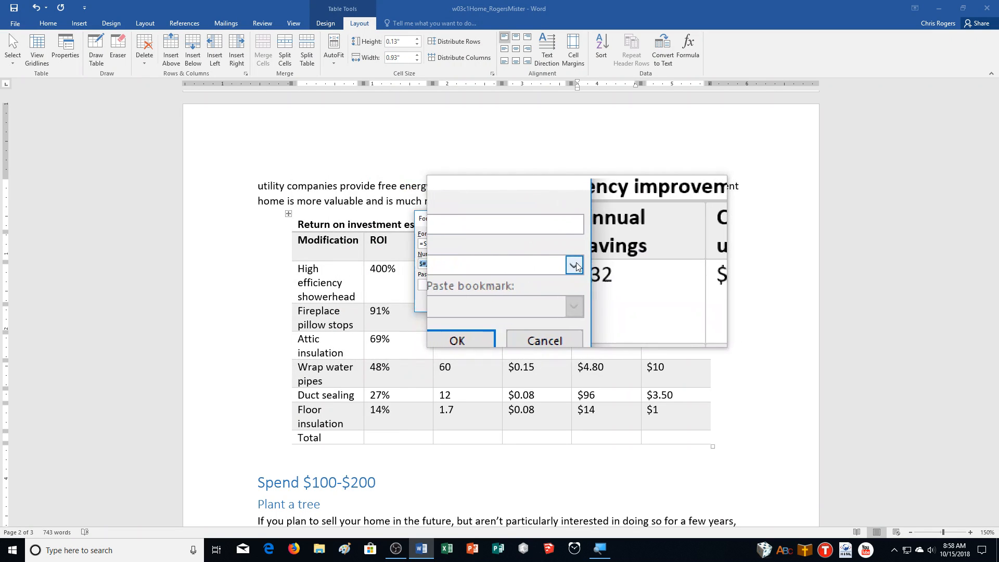
click(576, 265)
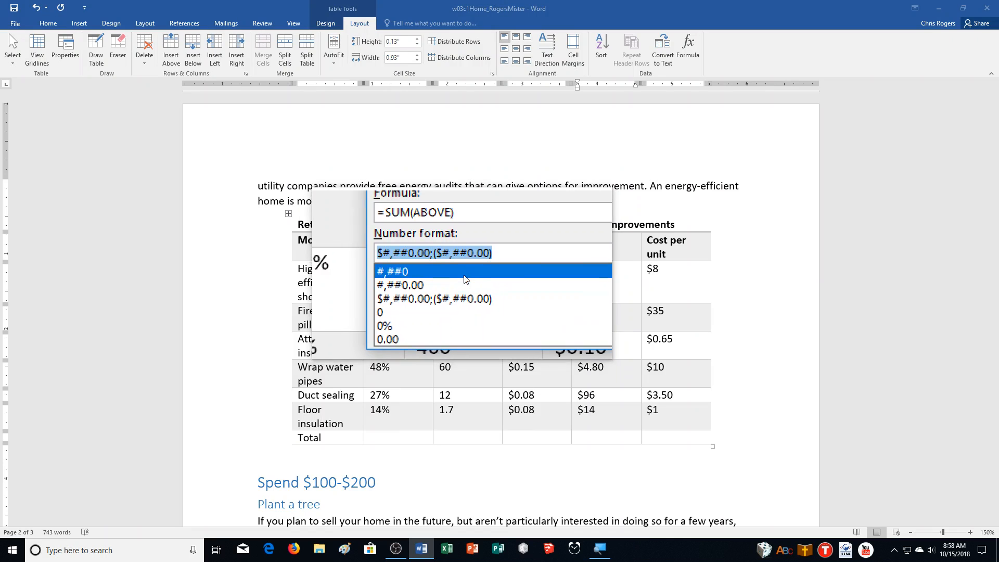
click(574, 263)
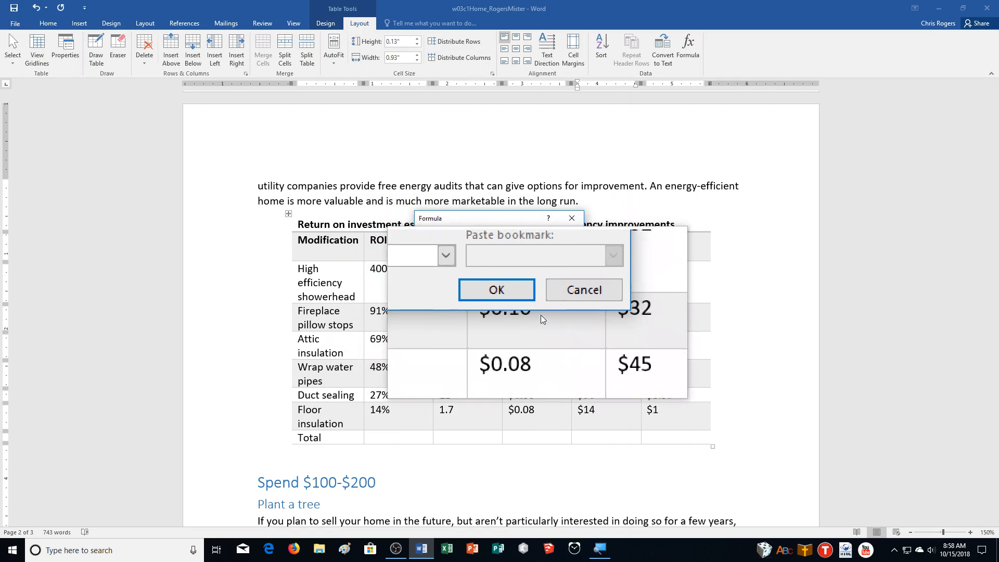
click(522, 300)
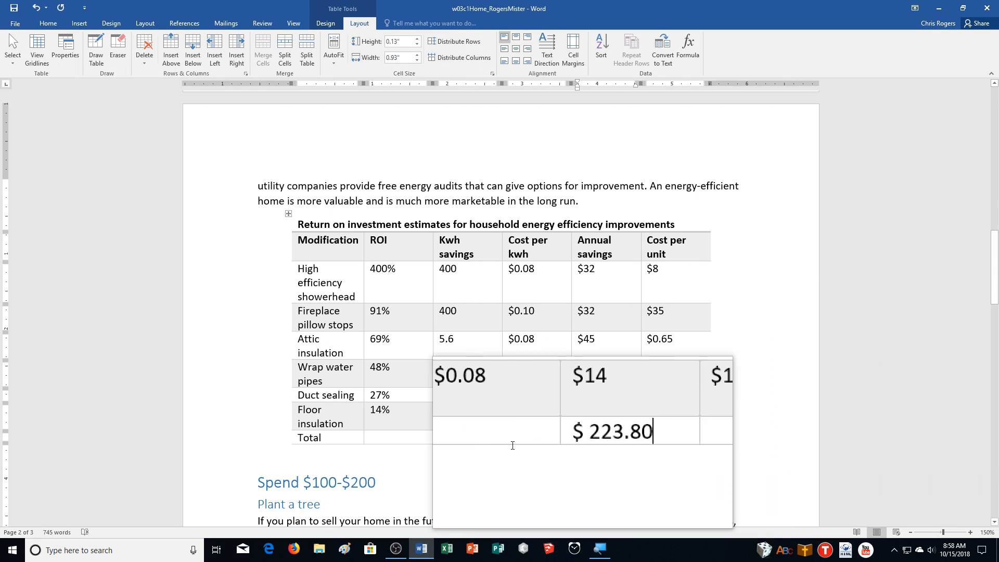
Change the High efficiency showerhead's annual savings to $35 and update the formula field in the Total row.
click(323, 283)
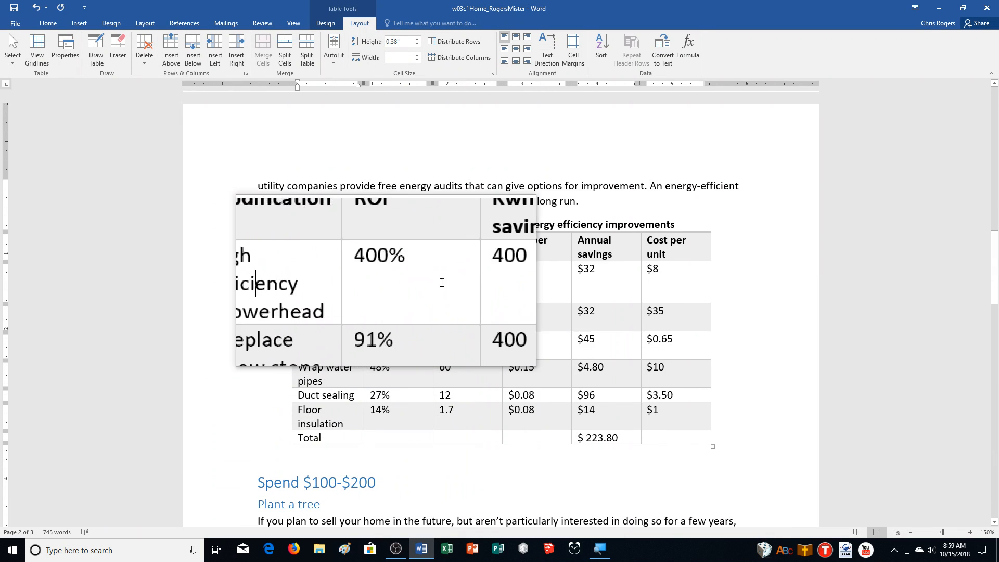
click(605, 282)
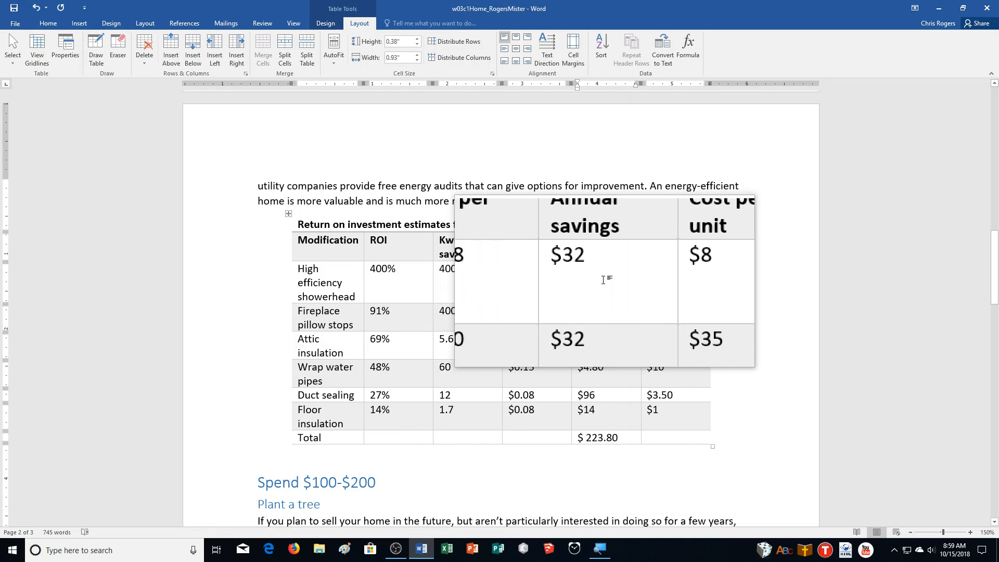
key(BackSpace)
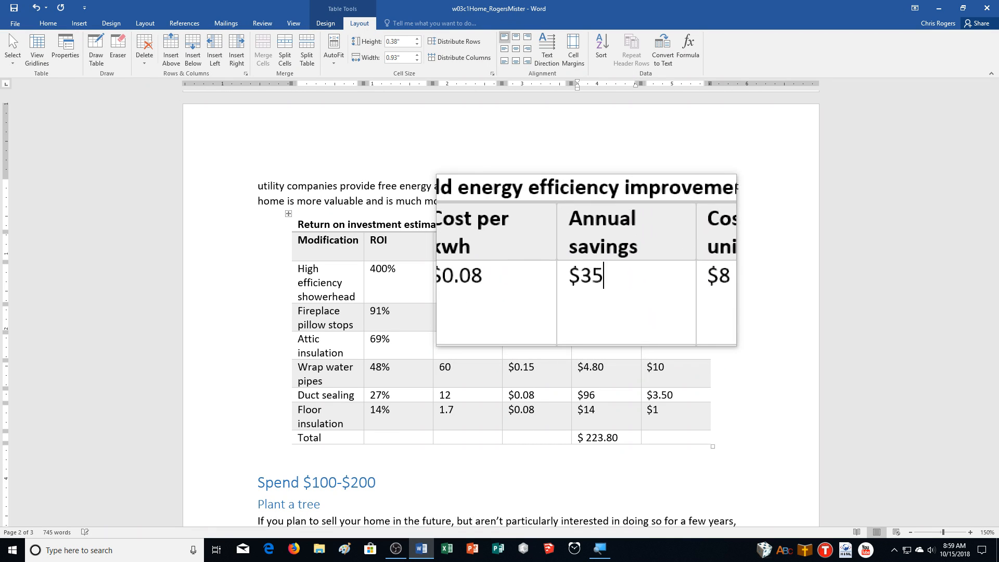
text(5)
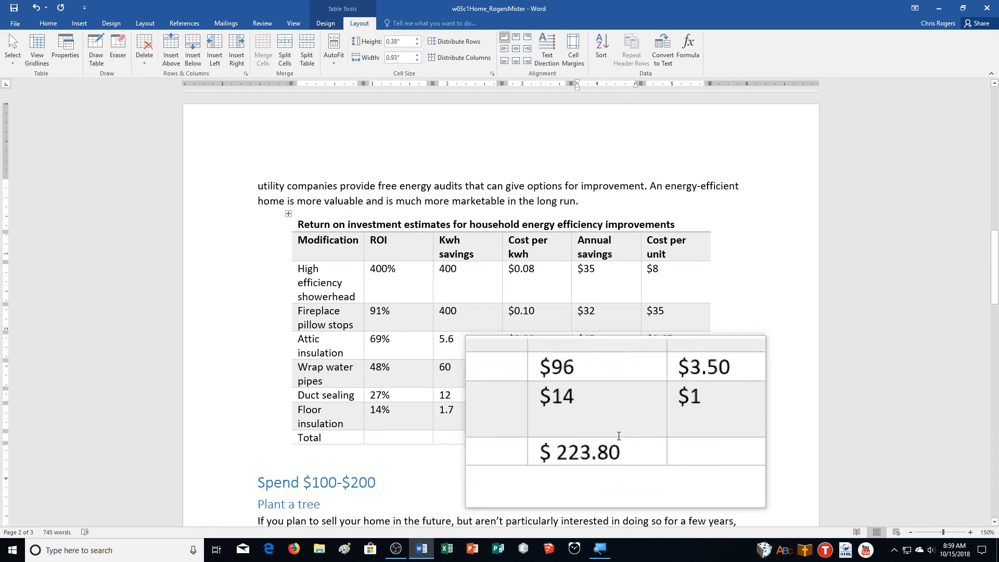
right_click(598, 441)
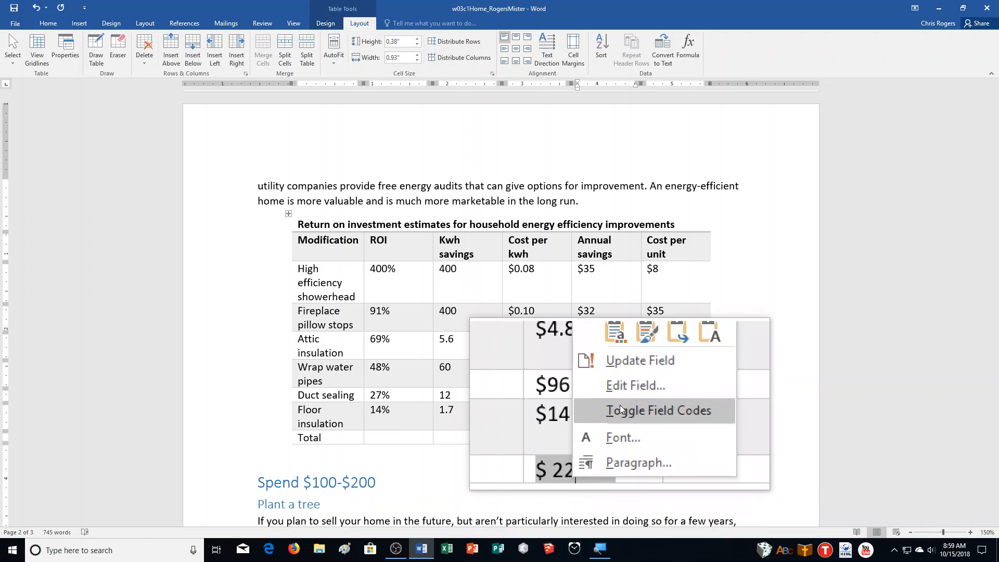
click(629, 384)
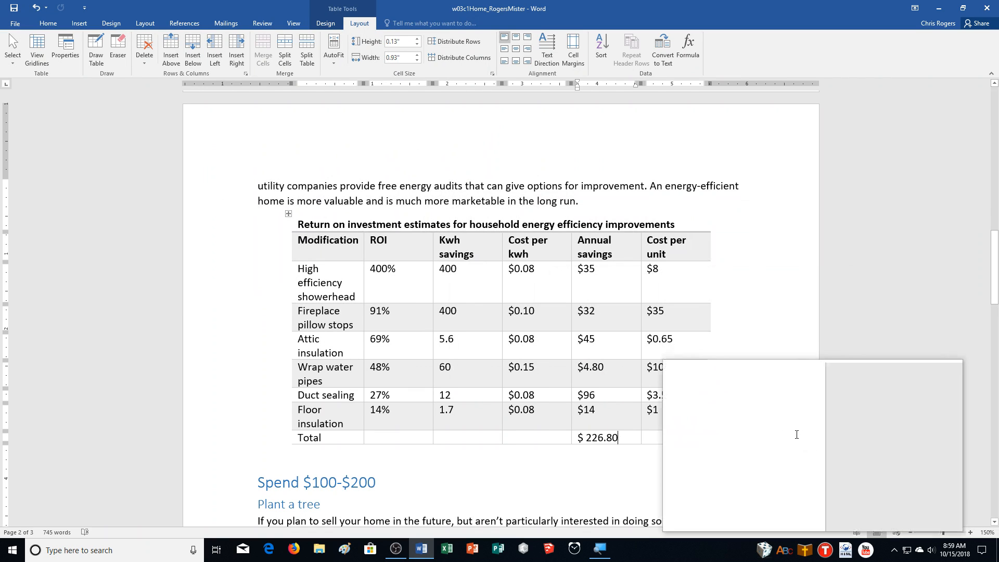
Insert a column after Cost per unit with the heading Estimated Cost Increase, and dismiss the calendar reminder.
click(646, 256)
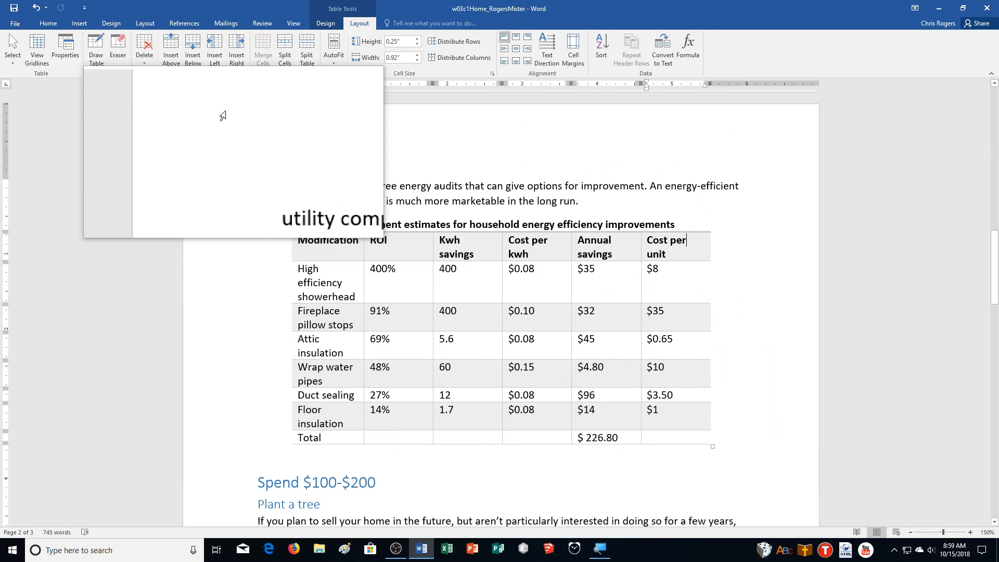
click(234, 51)
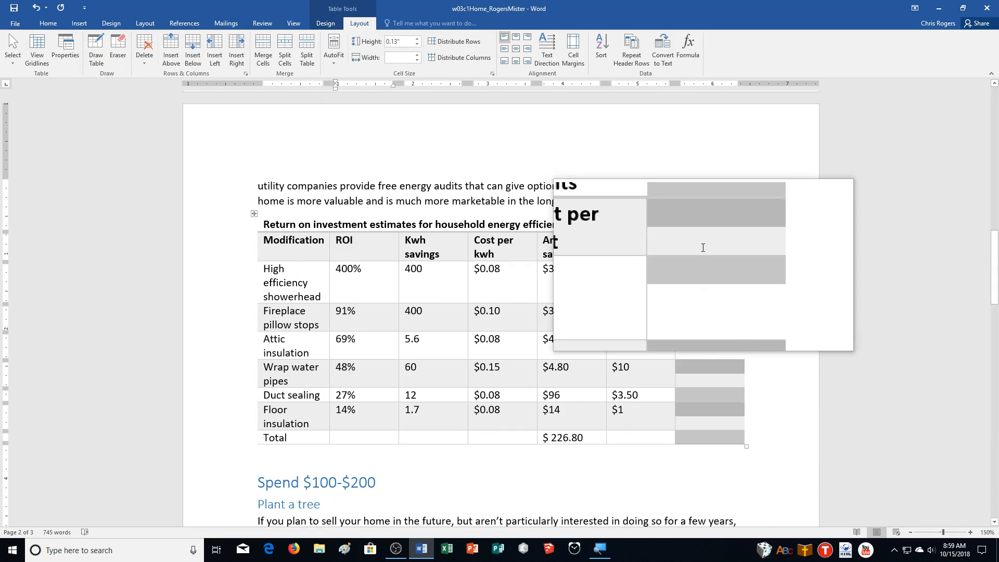
click(700, 224)
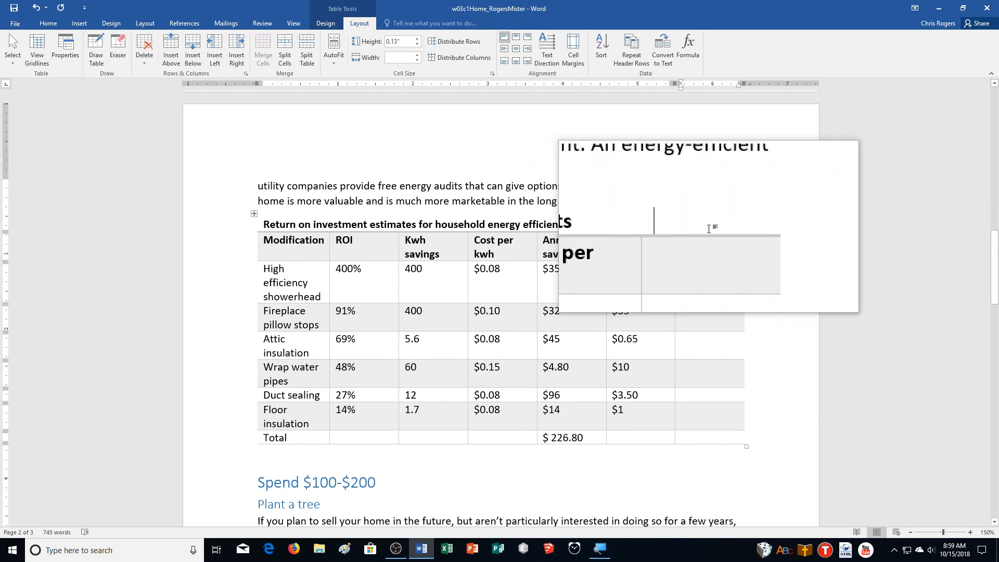
click(690, 247)
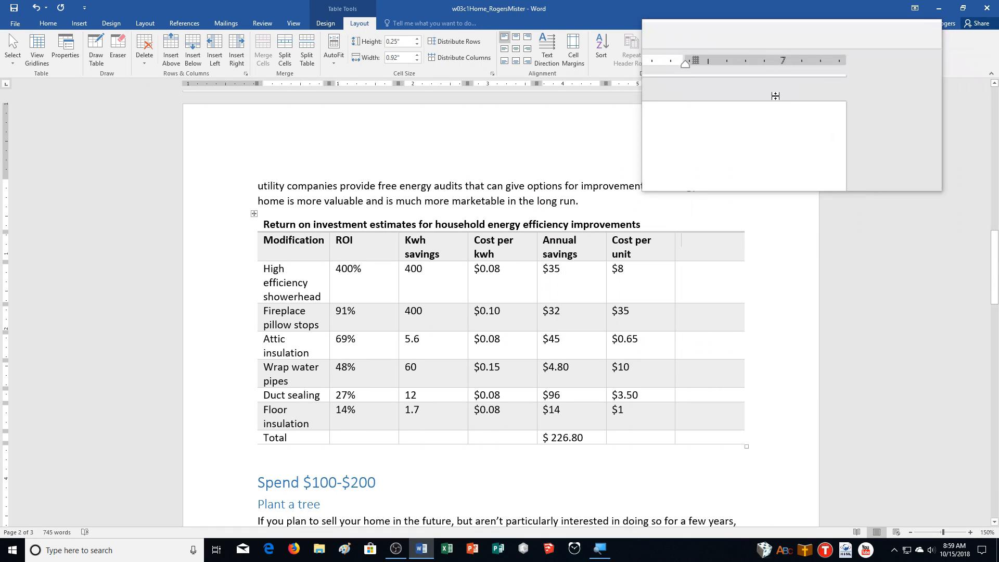
text(Estimated Cost)
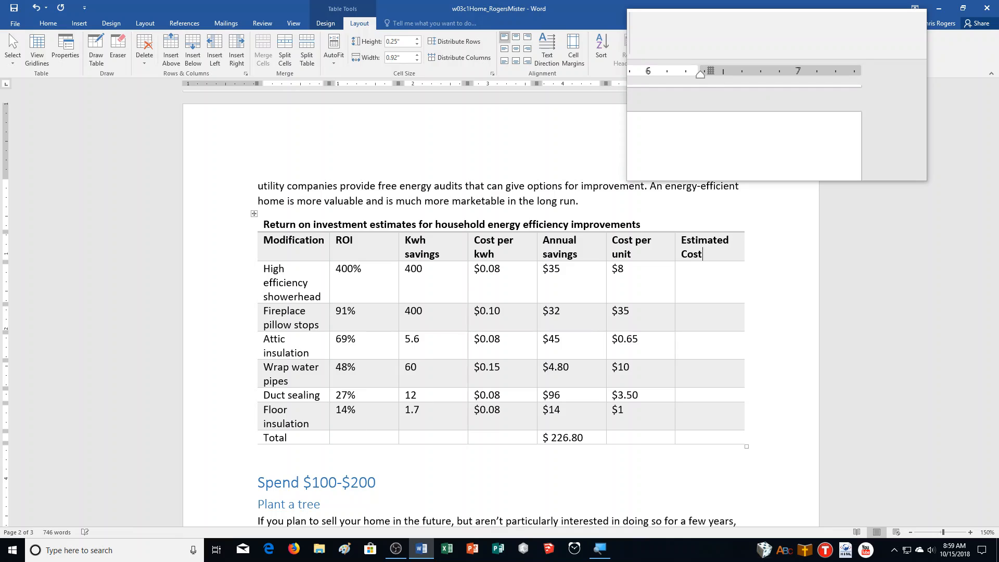
text( Increase)
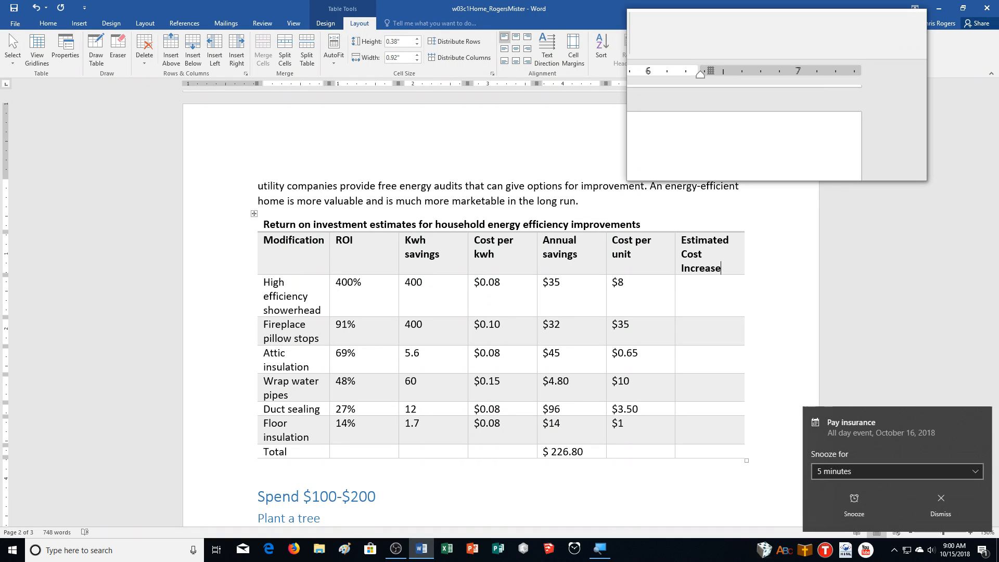
click(932, 498)
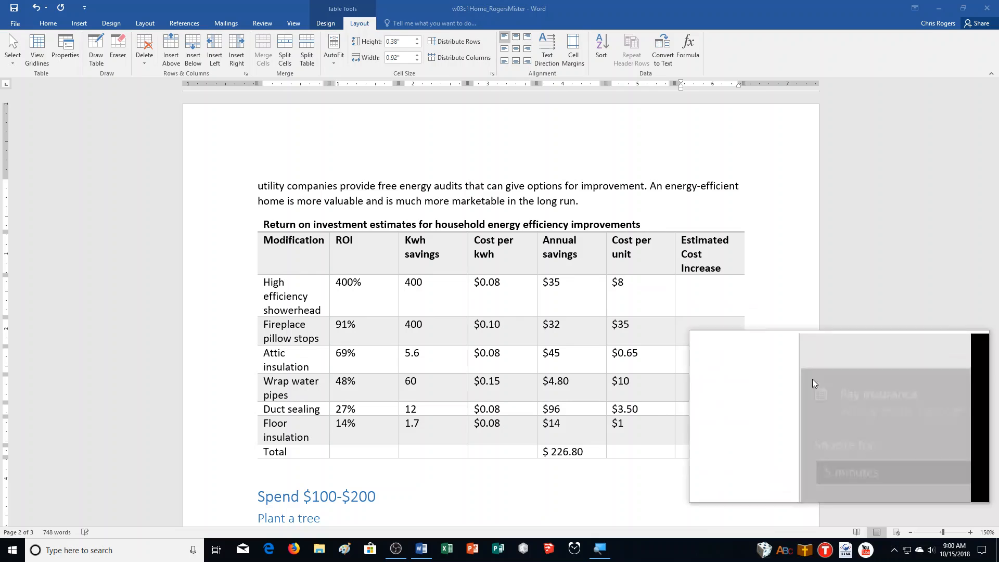
Insert =F3*.03+F3 in the showerhead's Estimated Cost Increase cell with the $#,##0.00;($#,##0.00) number format, copying the formula text before confirming.
click(692, 291)
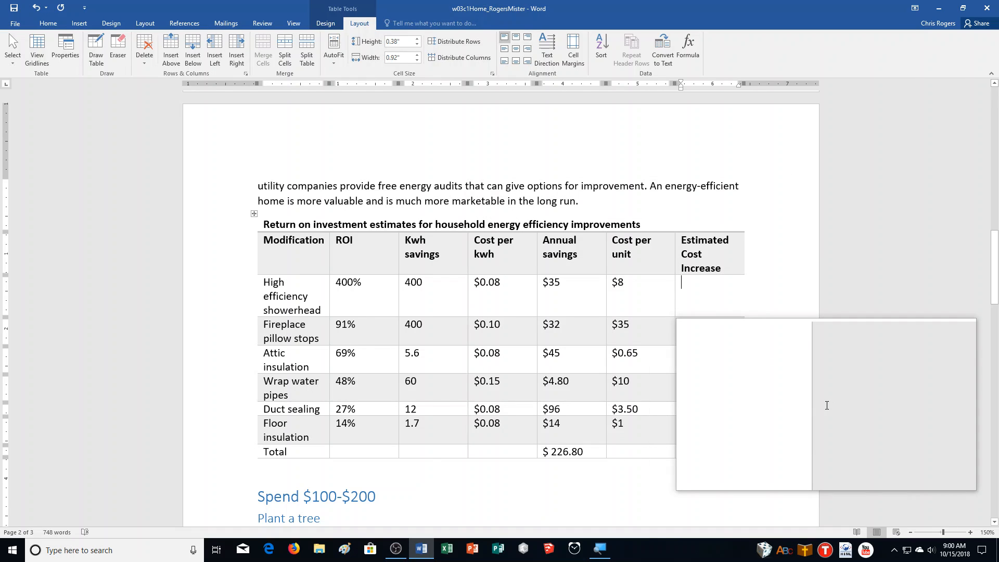
click(684, 48)
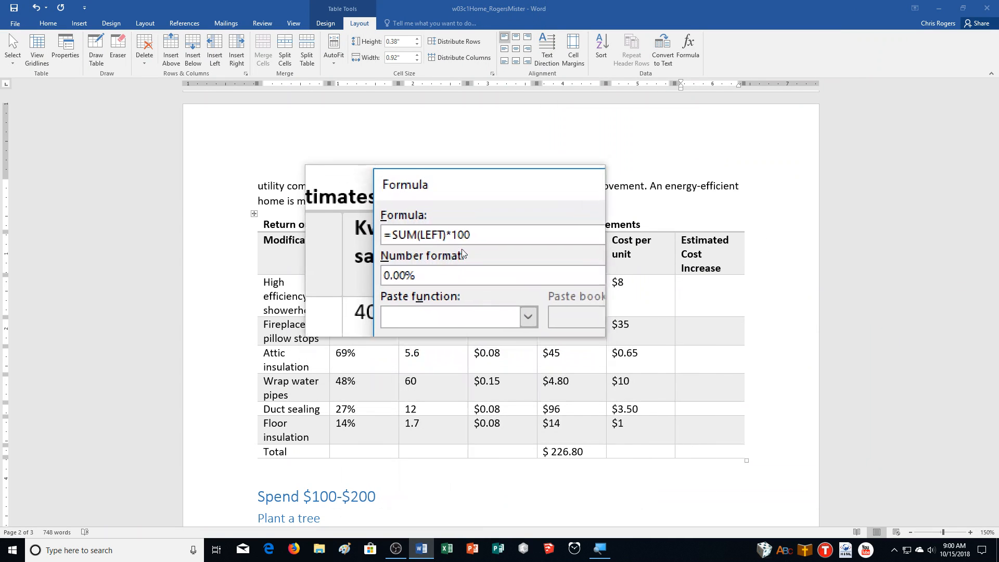
drag(470, 243, 415, 243)
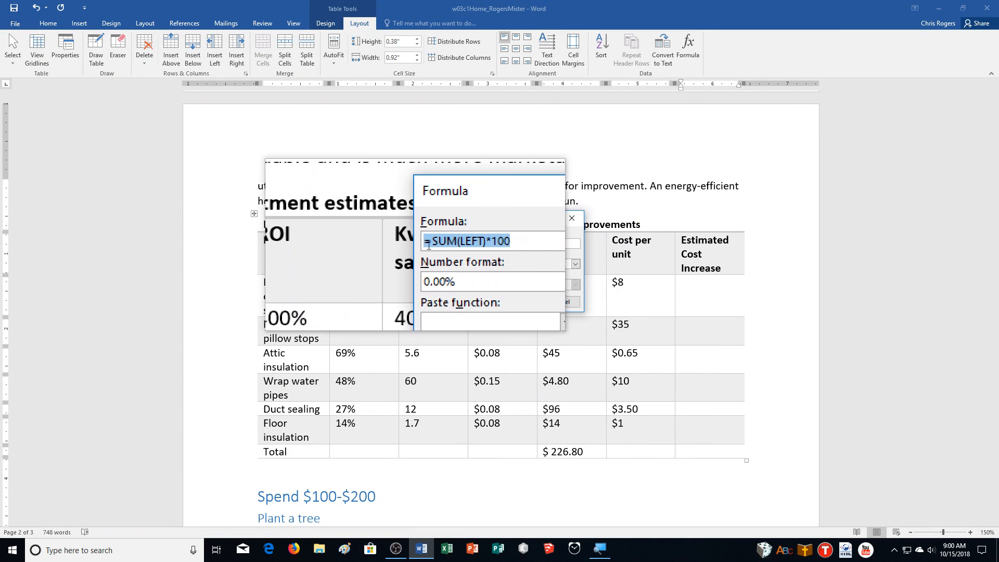
drag(478, 245, 423, 243)
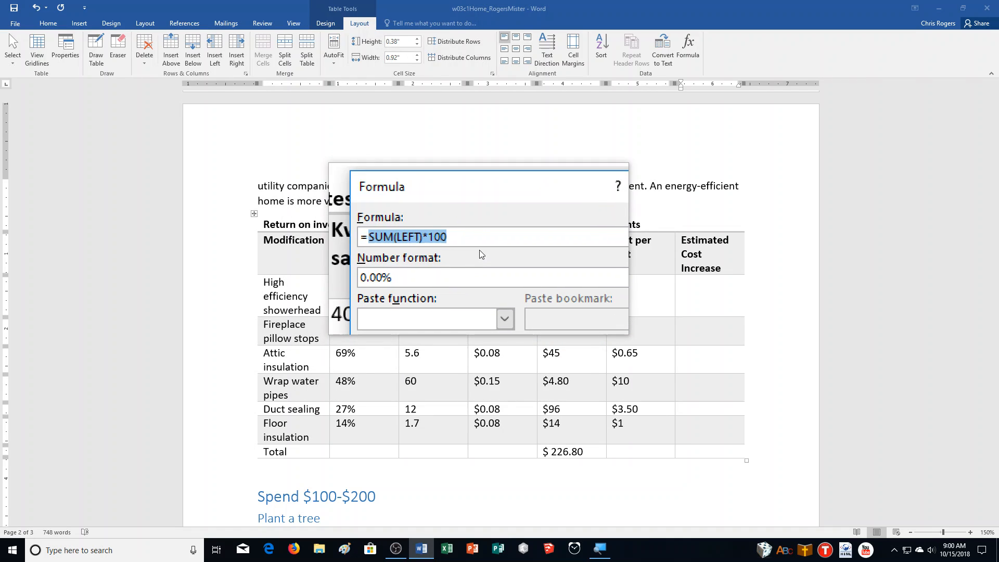
key(BackSpace)
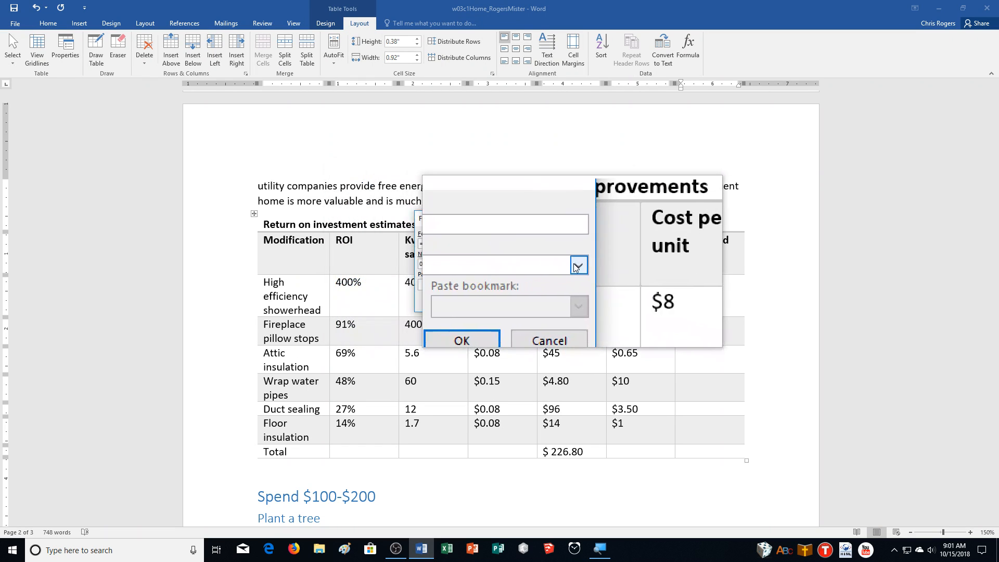
click(576, 267)
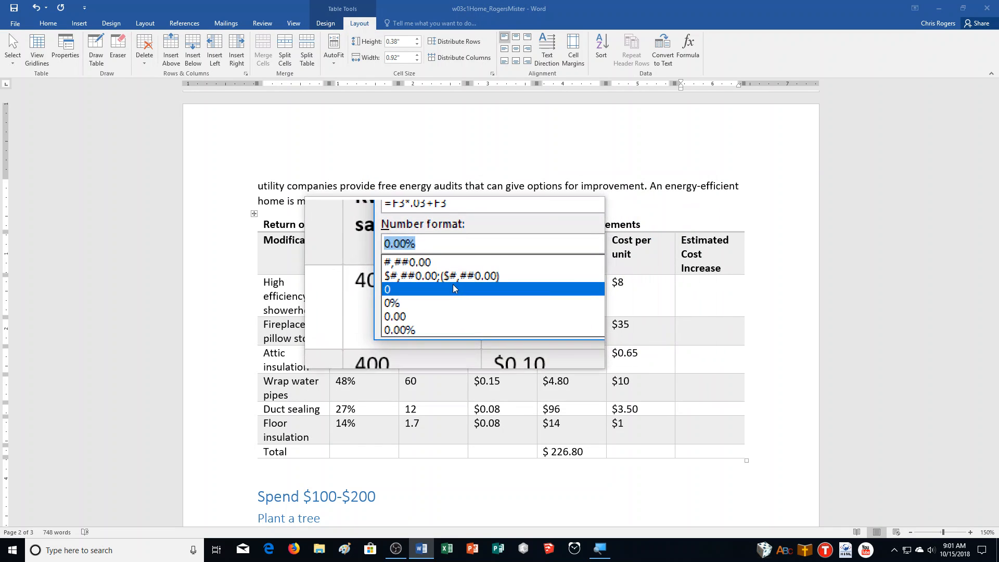
click(452, 279)
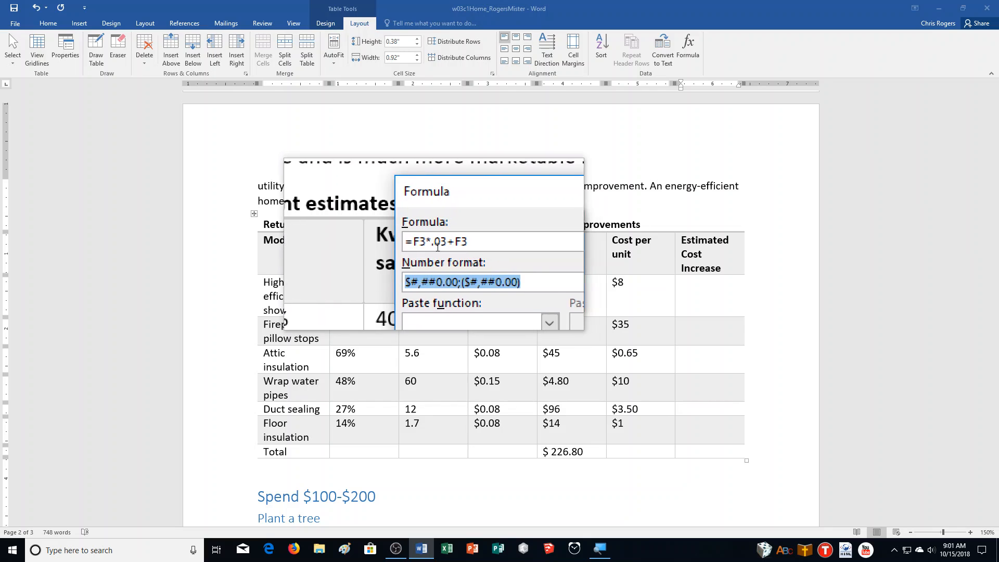
drag(458, 245, 421, 243)
key(ctrl+c)
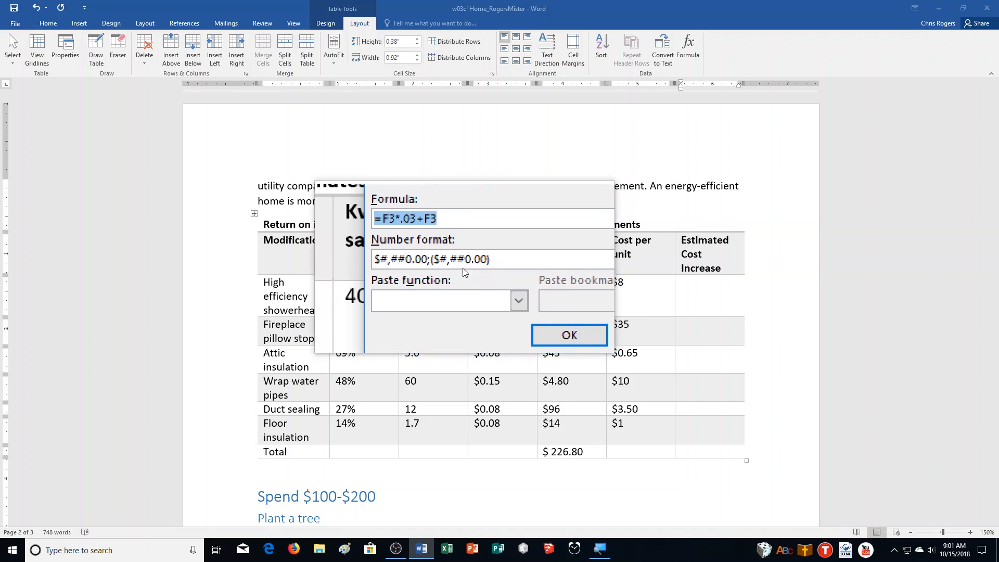
click(543, 326)
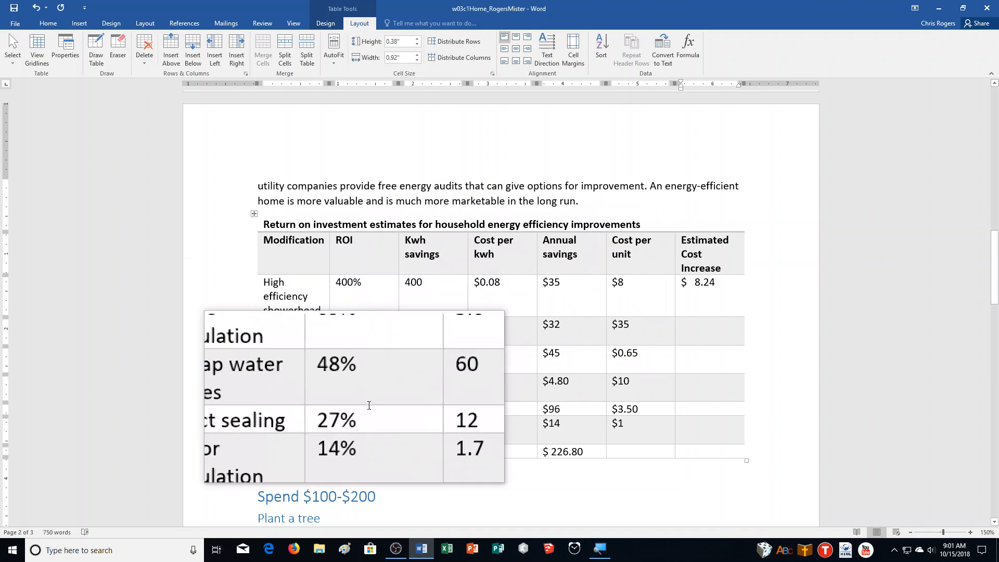
Insert the formula =F4*.03+F4 in the Fireplace pillow stops' Estimated Cost Increase cell, using the $#,##0.00;($#,##0.00) number format.
click(715, 333)
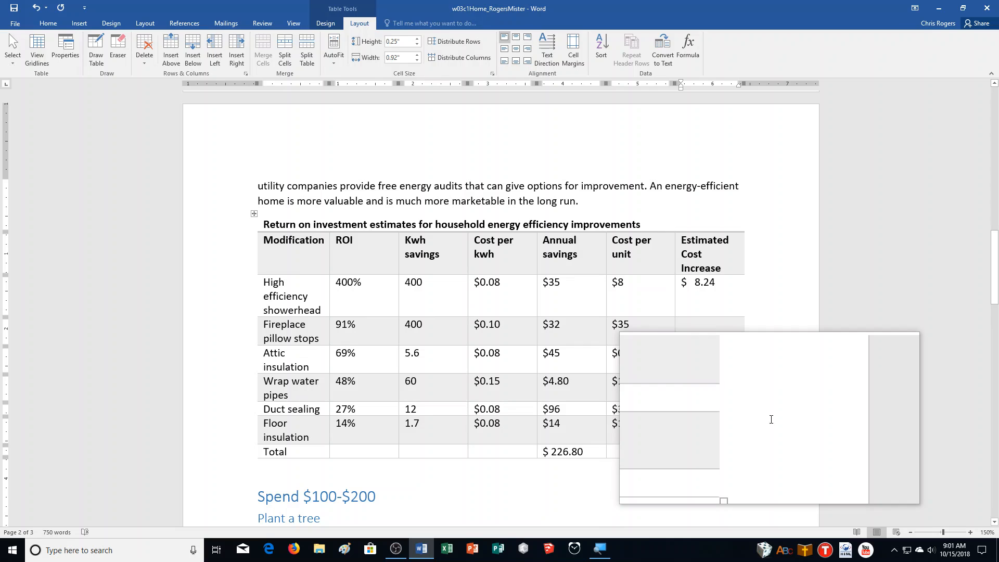
click(689, 51)
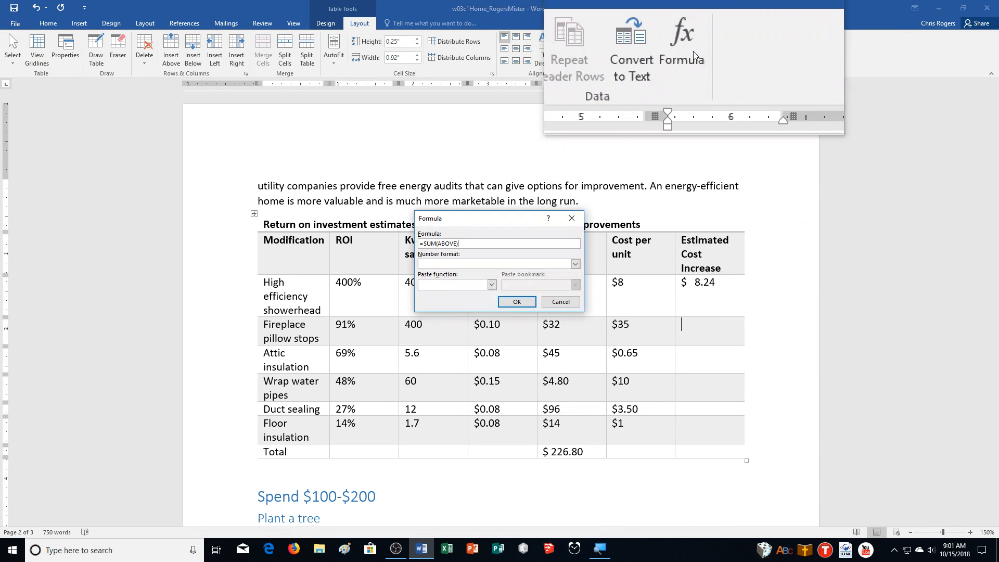
drag(462, 243, 429, 244)
drag(429, 243, 410, 248)
text(=F3*.03+F3)
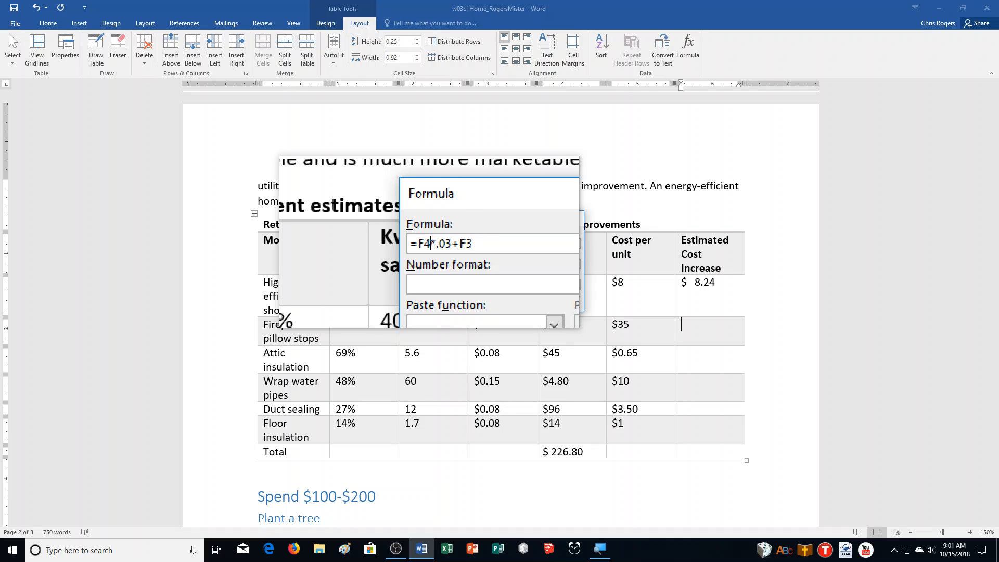
click(460, 246)
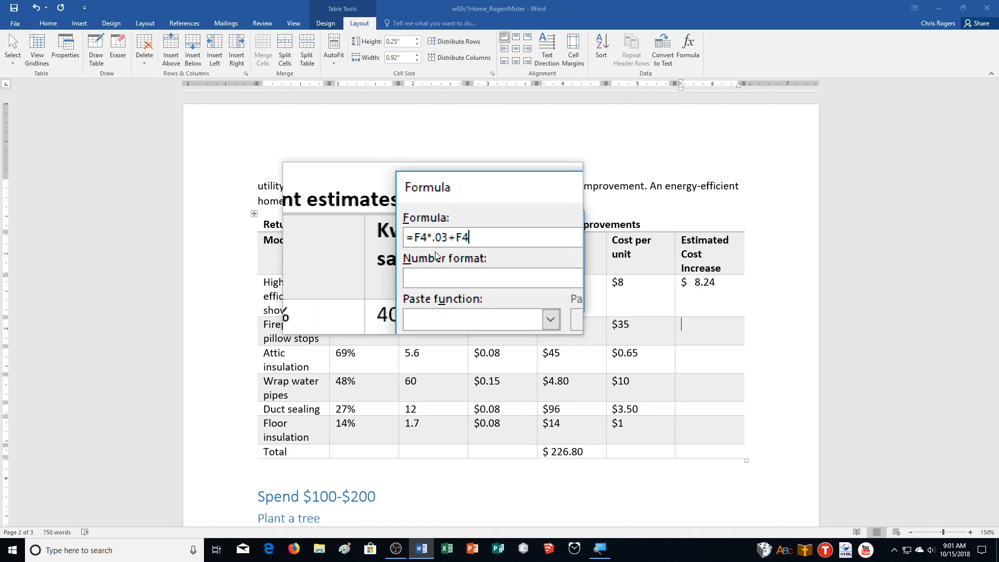
click(577, 264)
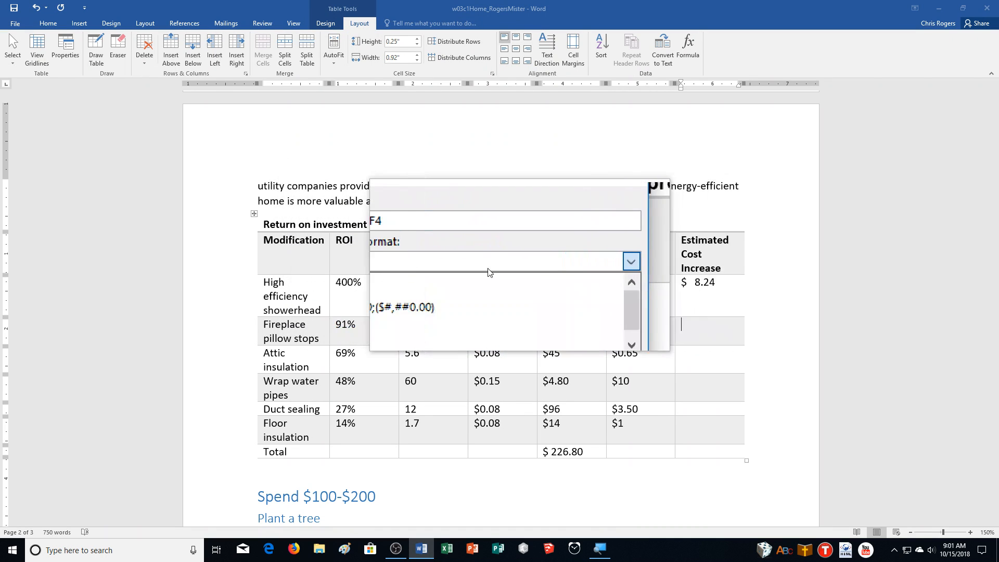
click(448, 288)
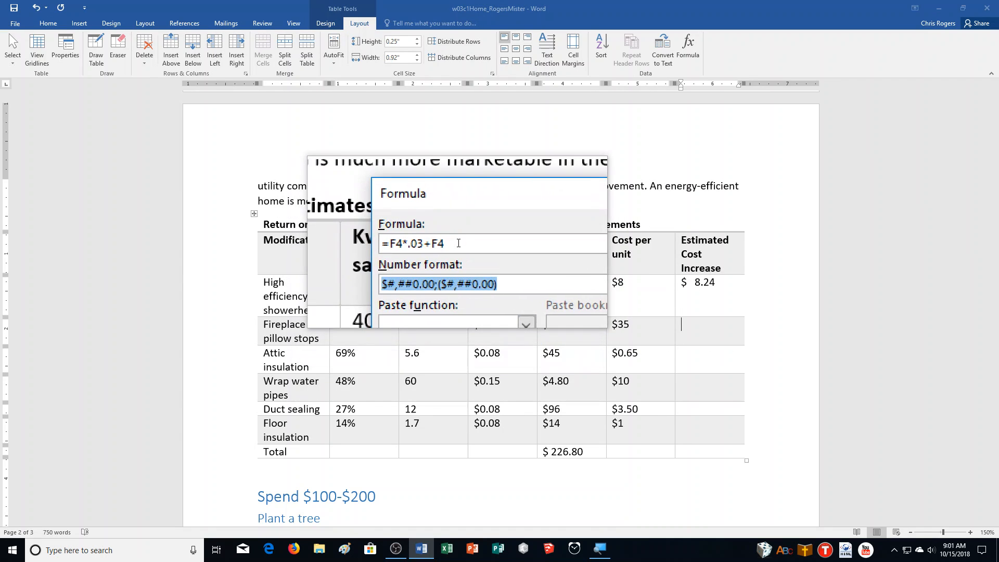
click(518, 301)
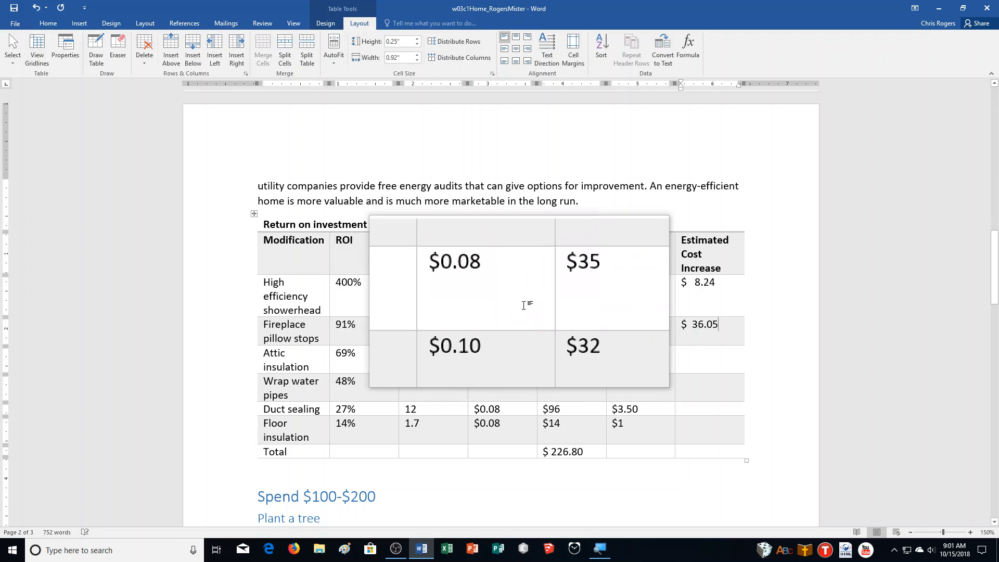
Insert the formula =F5*.03+F5 in the Attic insulation row's Estimated Cost Increase cell, using the $#,##0.00;($#,##0.00) number format.
click(705, 356)
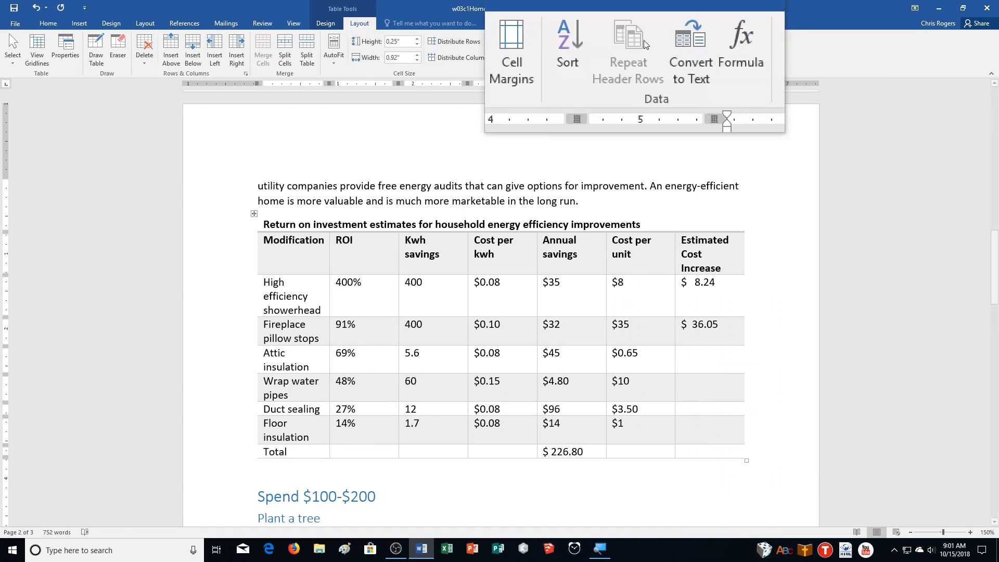
click(688, 49)
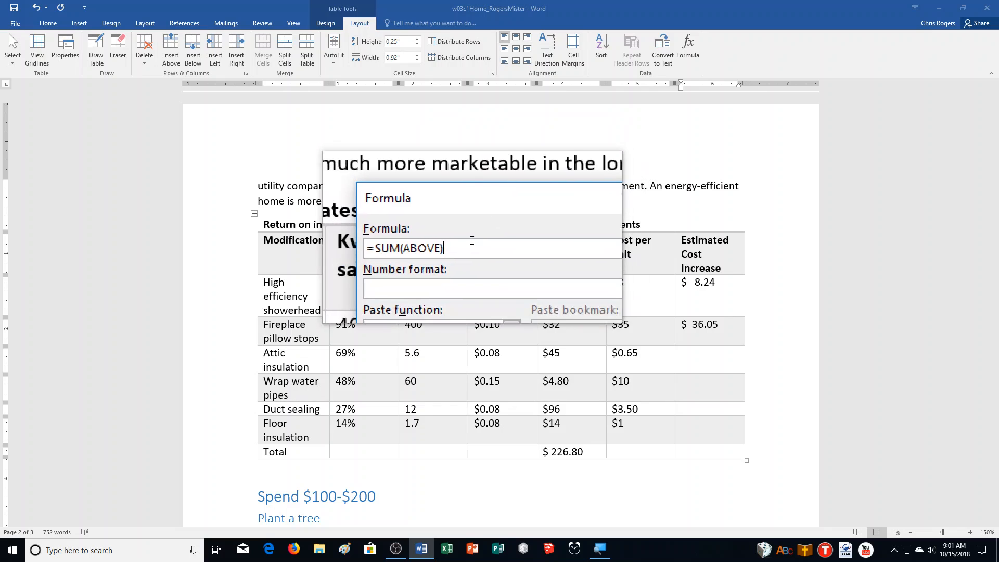
drag(468, 243, 363, 245)
key(ctrl+v)
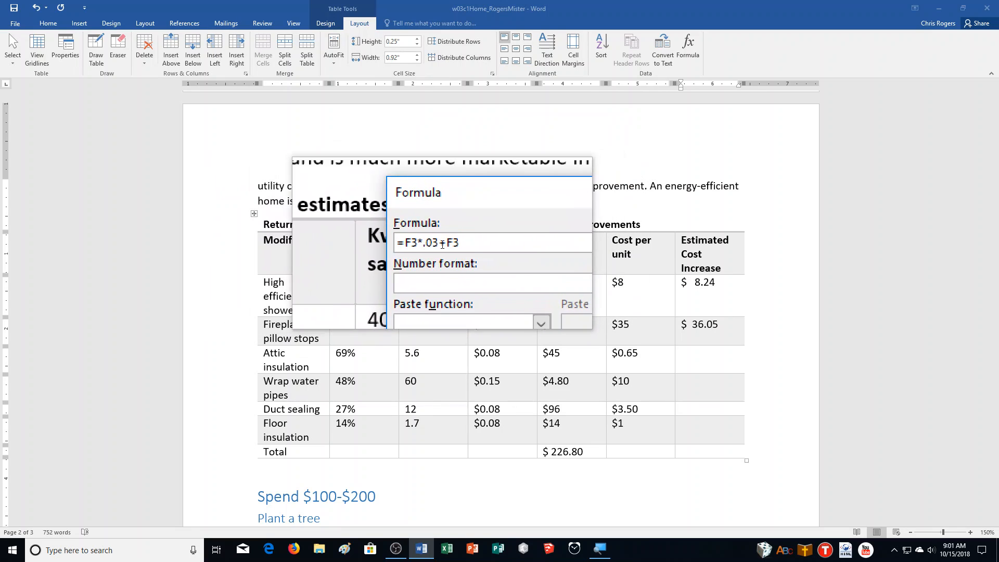
click(429, 242)
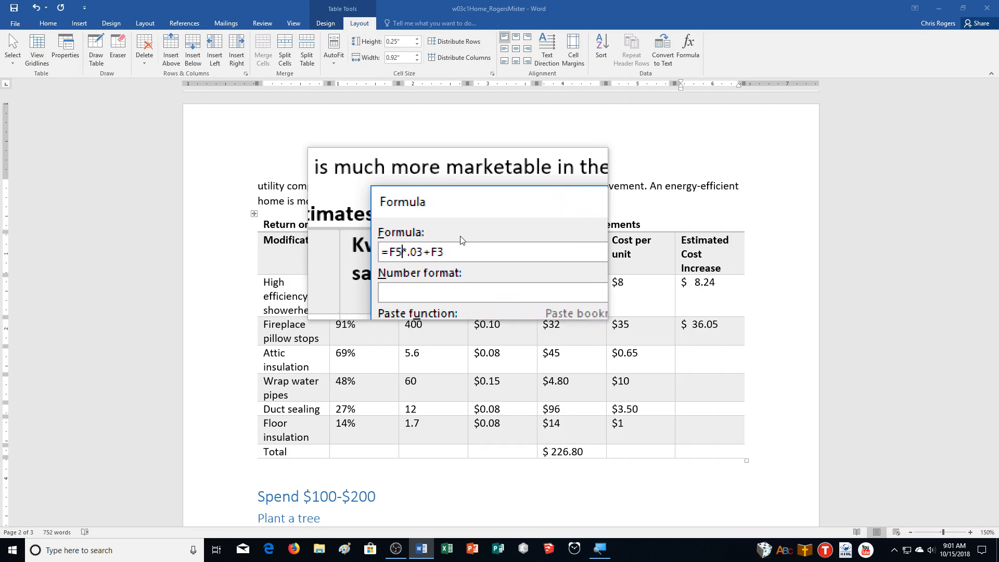
key(BackSpace)
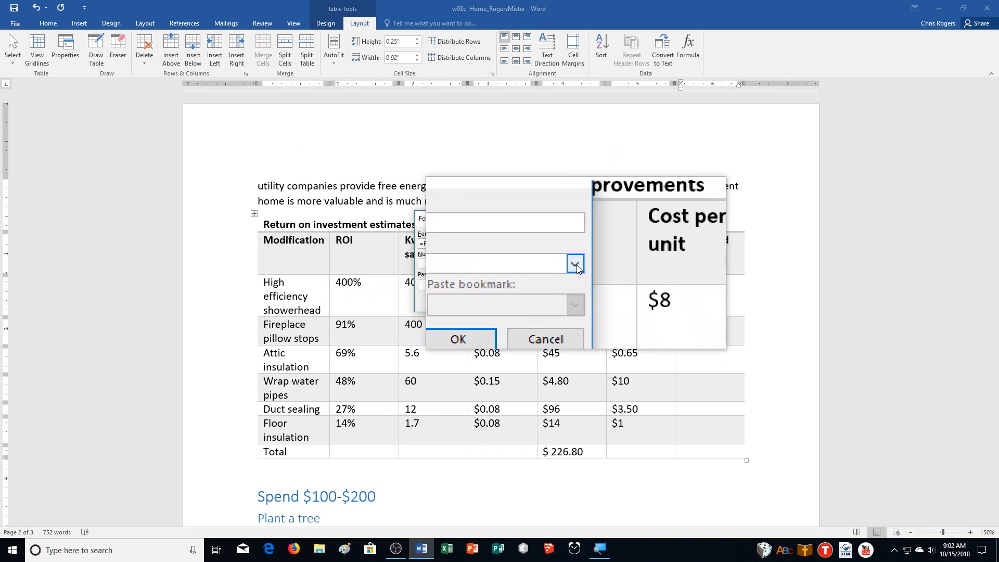
click(577, 267)
click(448, 284)
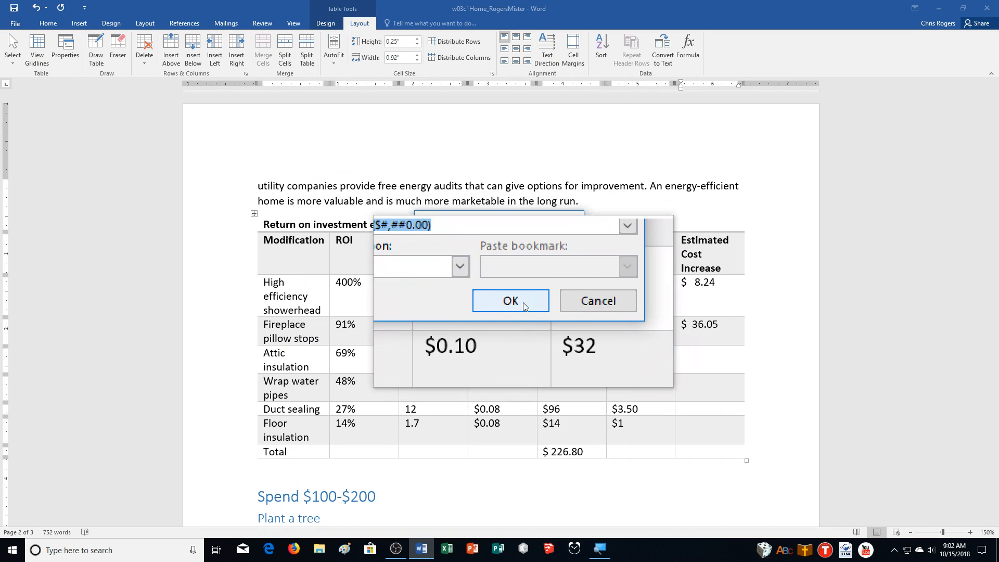
click(518, 306)
Insert the formula =F6*.03+F6 in the Wrap water pipes row's Estimated Cost Increase cell, using the $#,##0.00;($#,##0.00) number format.
click(684, 389)
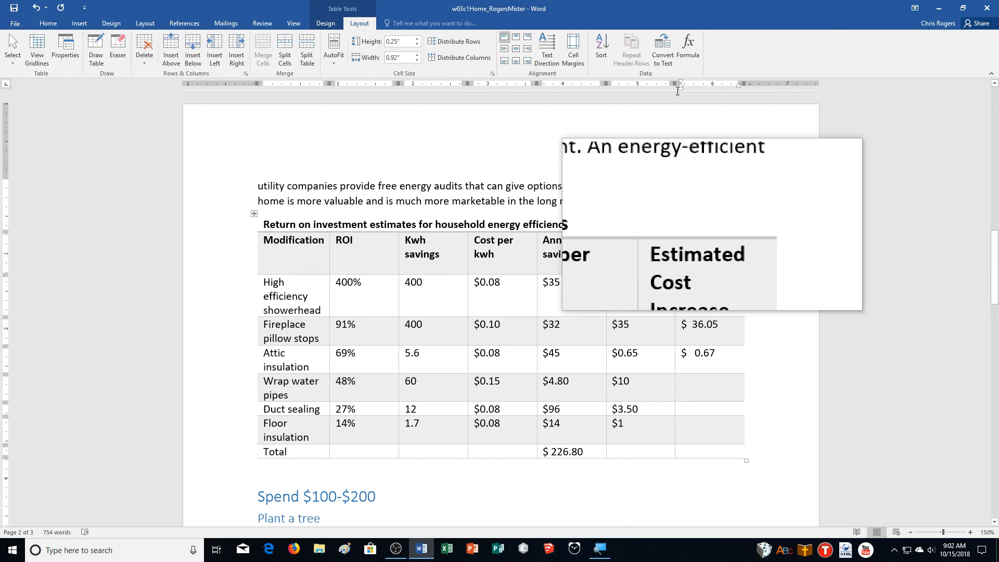
click(688, 56)
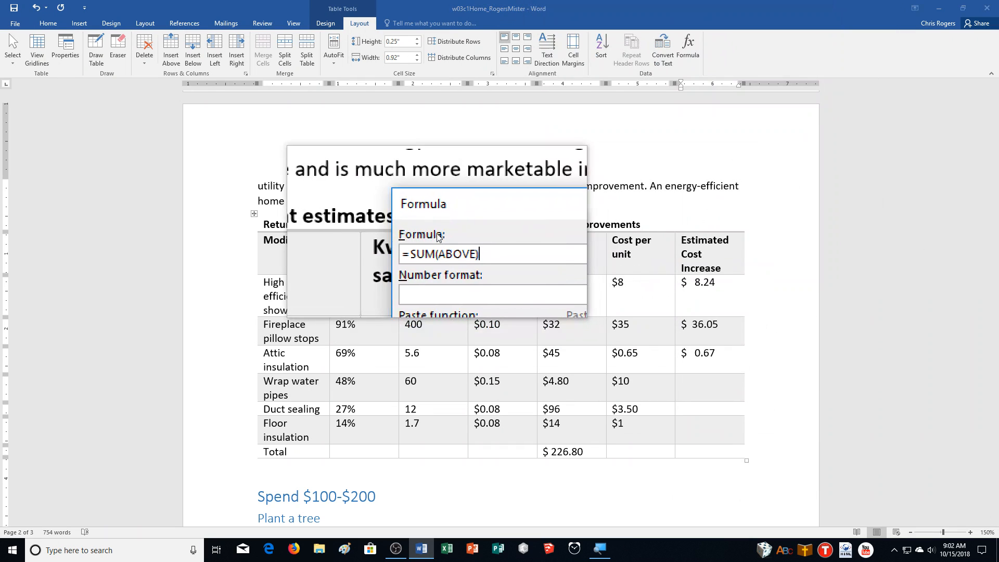
text(=F3*.03+F3)
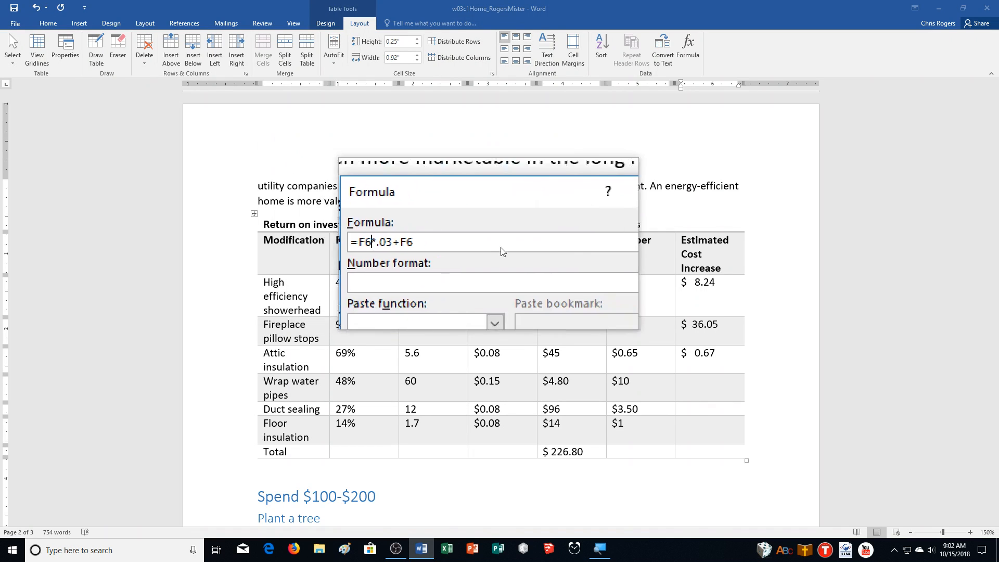
click(576, 265)
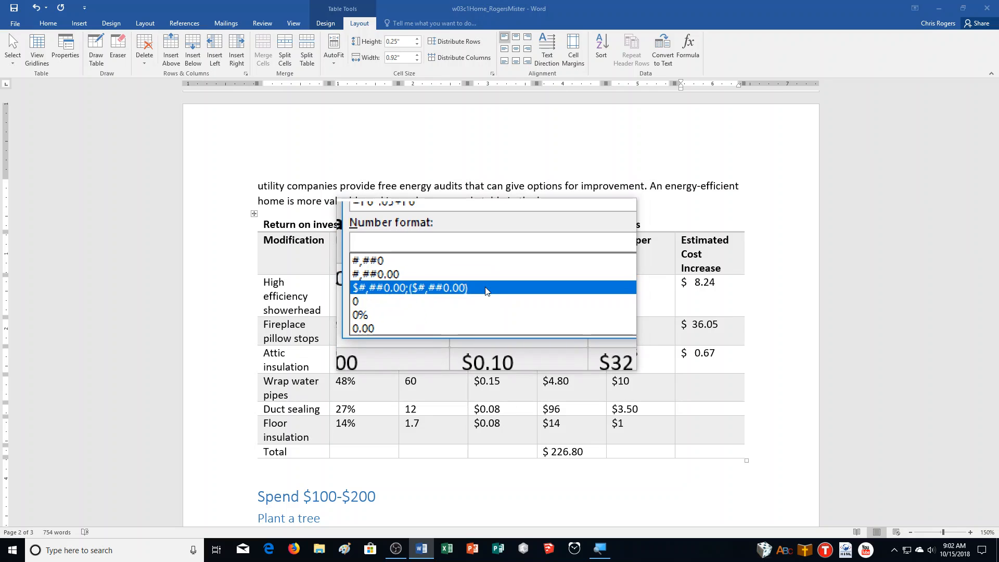
click(488, 294)
click(495, 306)
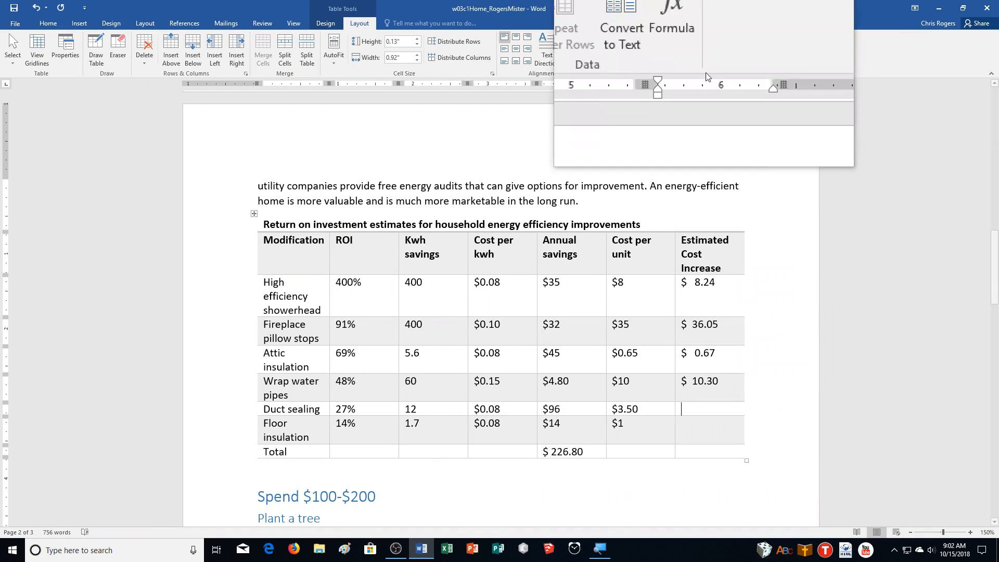
Insert the formula =F7*.03+F7 in the Duct sealing row's Estimated Cost Increase cell, using the $#,##0.00;($#,##0.00) number format.
click(688, 50)
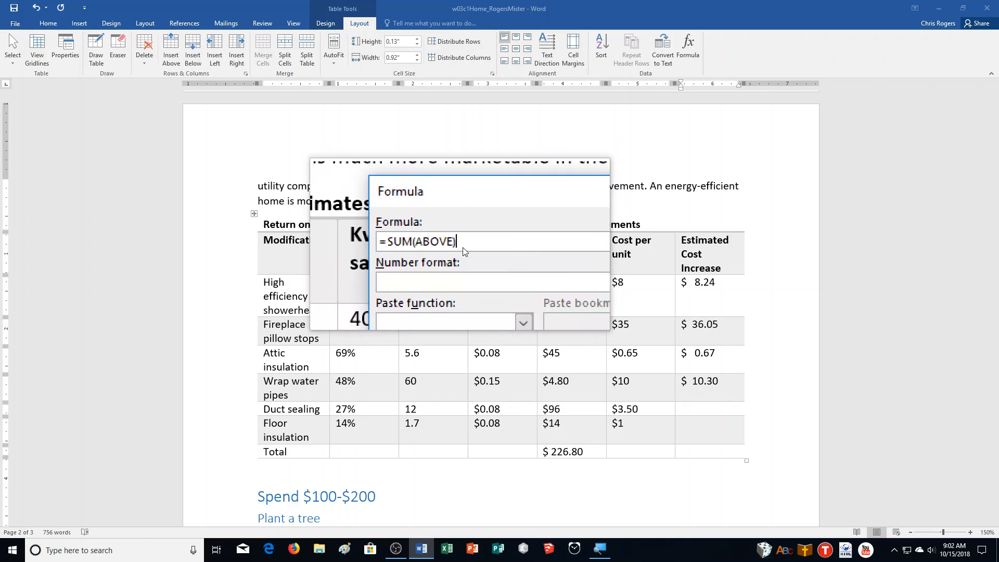
drag(469, 243, 367, 245)
text(=F3*.03+F)
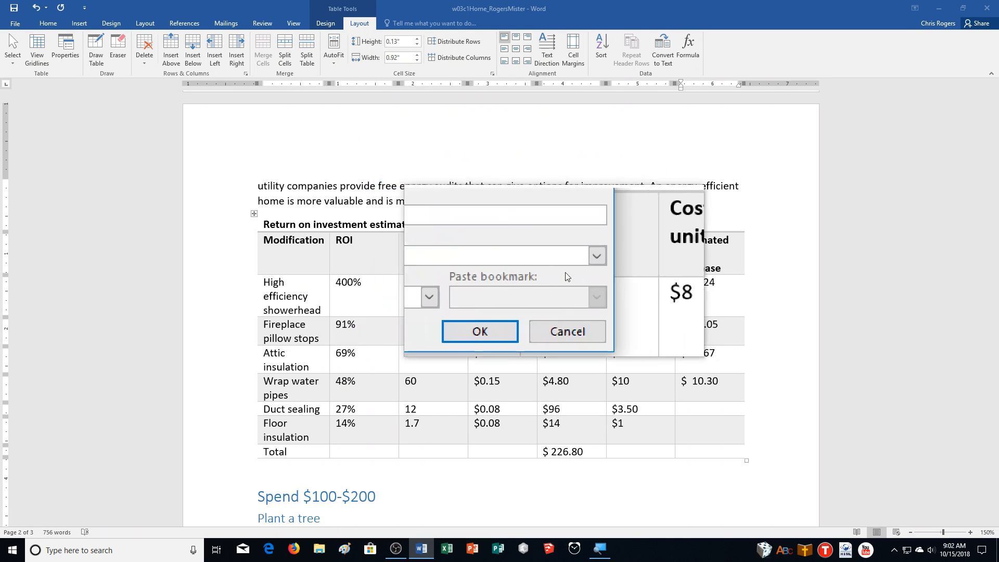
click(576, 265)
click(458, 281)
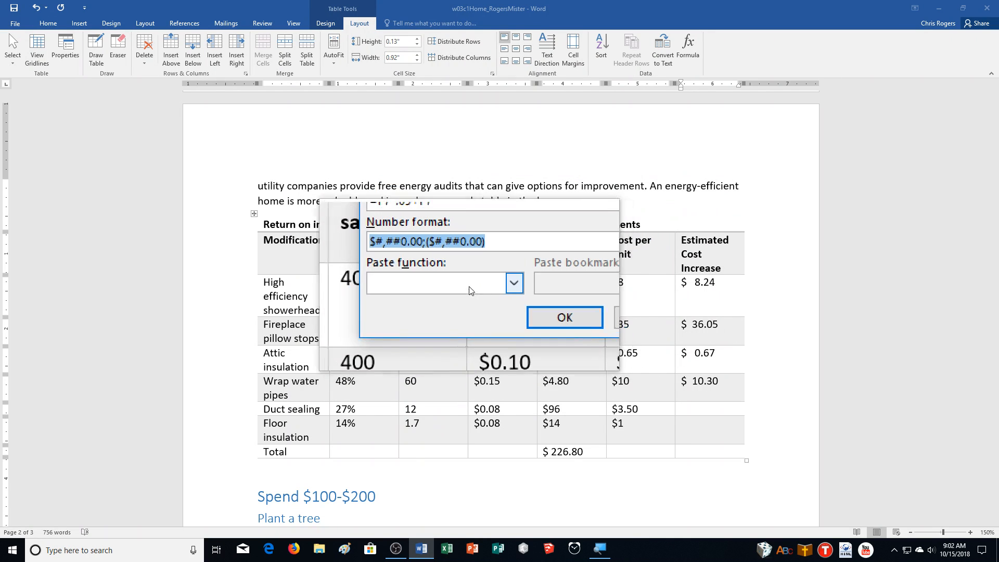
click(525, 308)
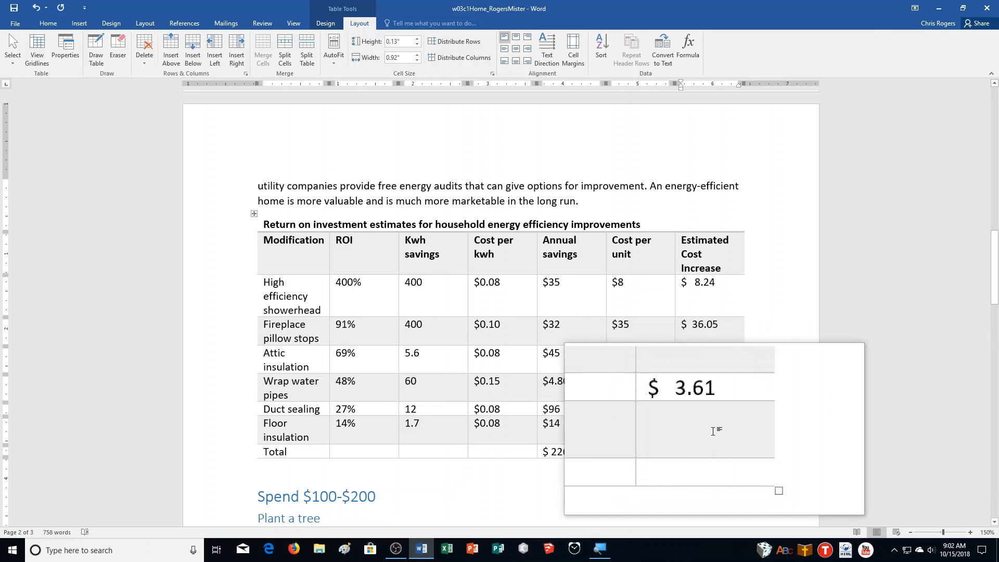
Insert the formula =F8*.03+F8 in the Floor insulation row's Estimated Cost Increase cell, using the $#,##0.00;($#,##0.00) number format.
click(685, 422)
click(688, 50)
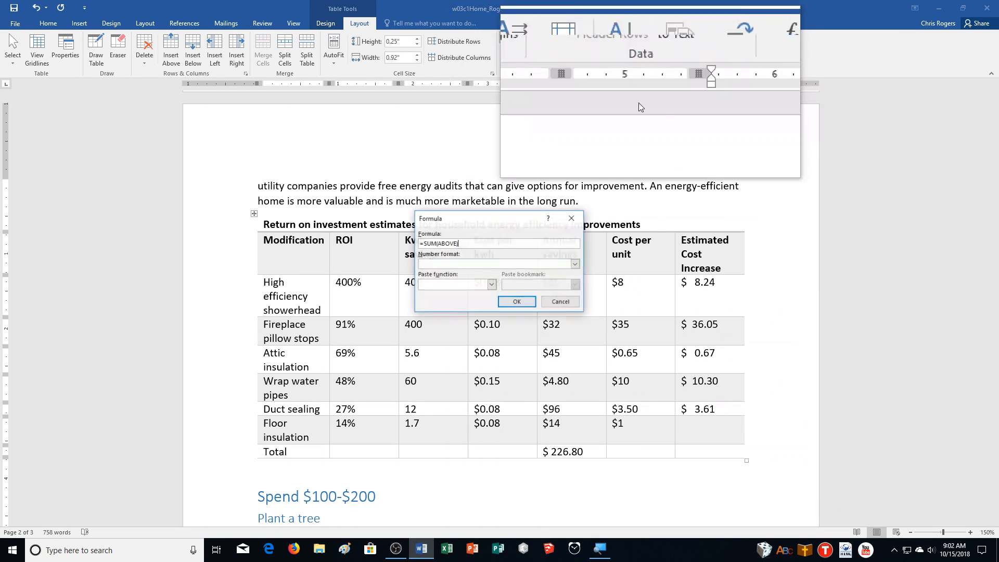
drag(483, 252, 408, 252)
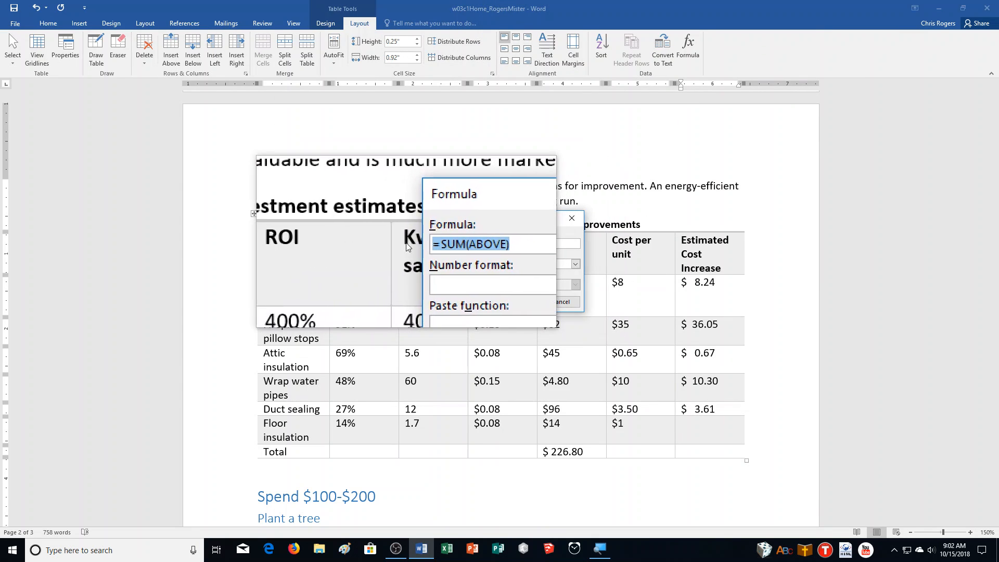
text(=F3*.03+F3)
key(BackSpace)
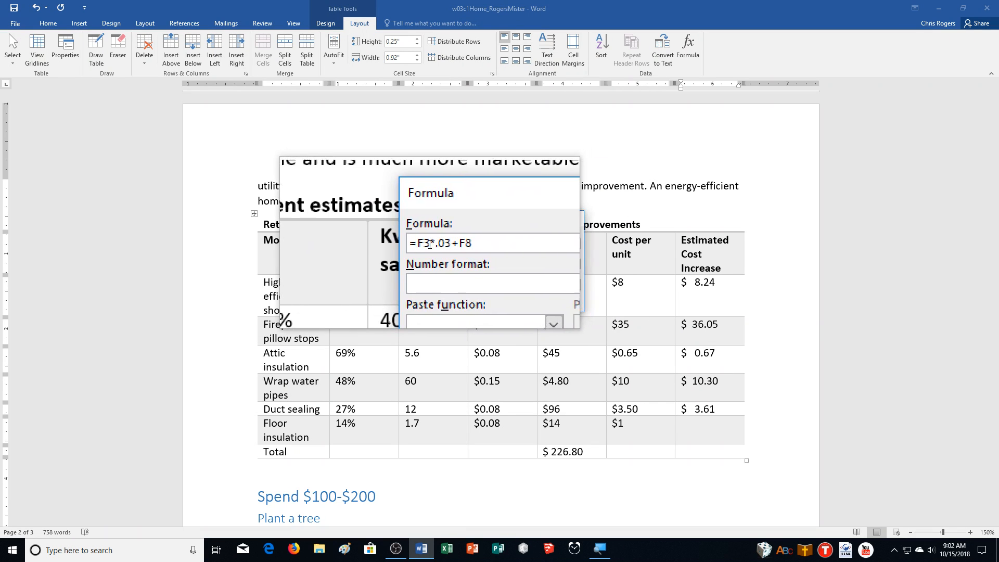
text(8)
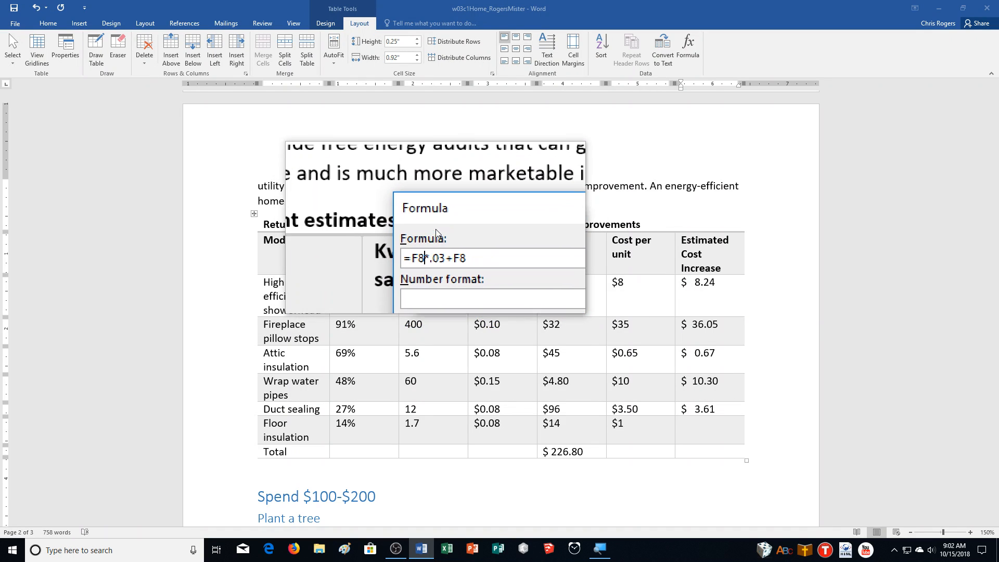
click(569, 267)
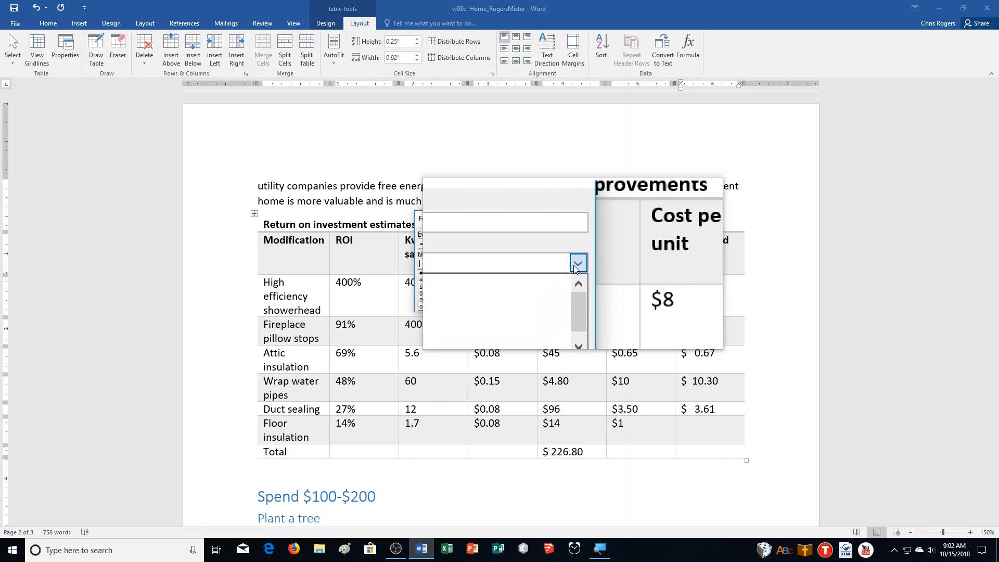
click(481, 284)
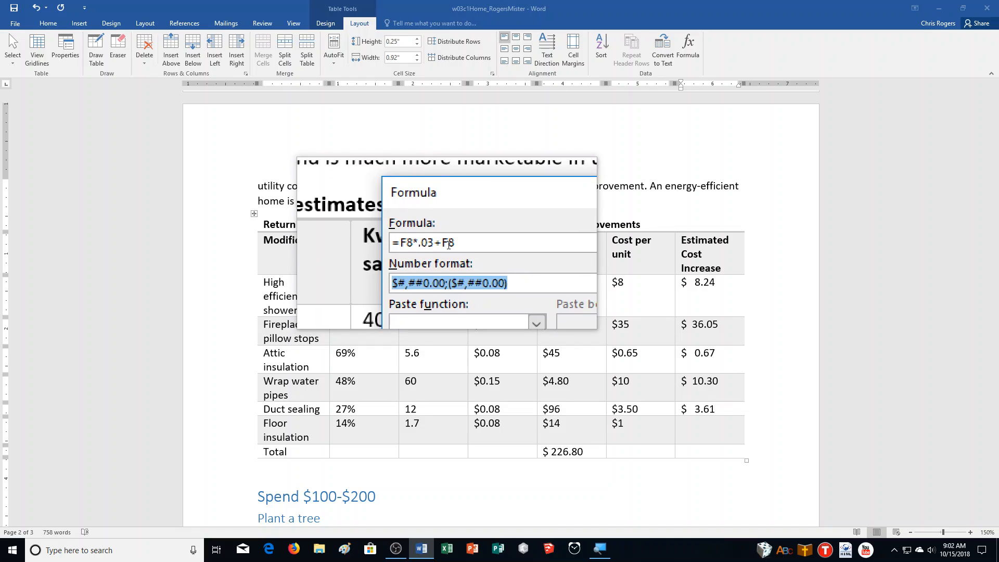
click(527, 303)
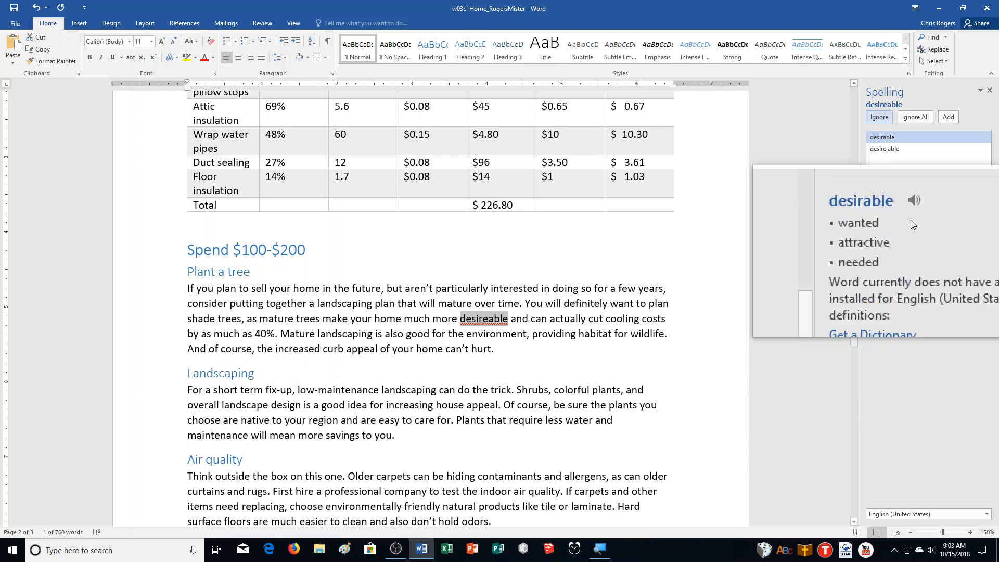
Correct the misspelled word "desireable" to "desirable" in the Plant a tree paragraph and finish the spelling check.
click(866, 201)
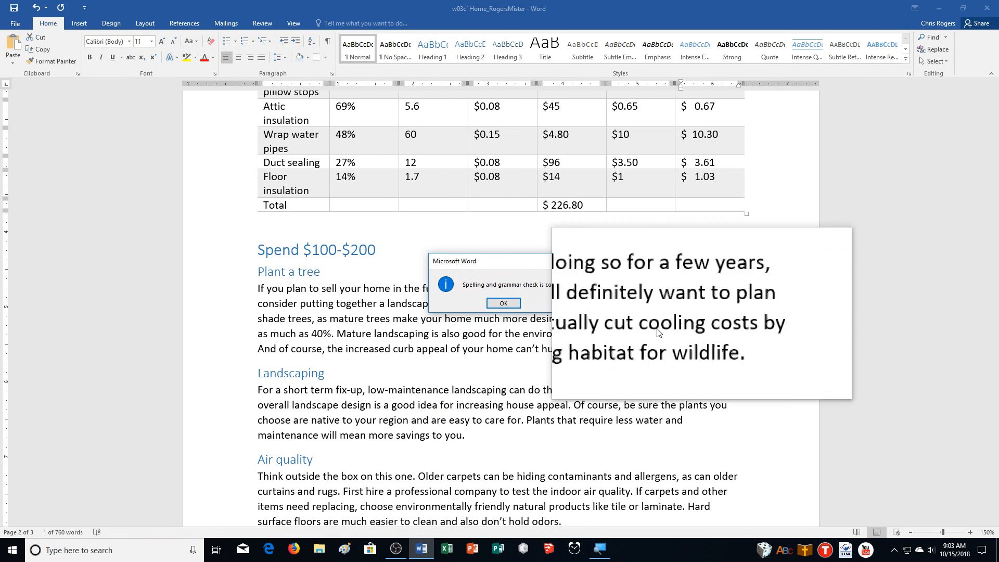
click(503, 303)
Insert the caption "Table 1: Return on investment for energy improvements" below the energy savings table.
scroll(837, 367, up, 3)
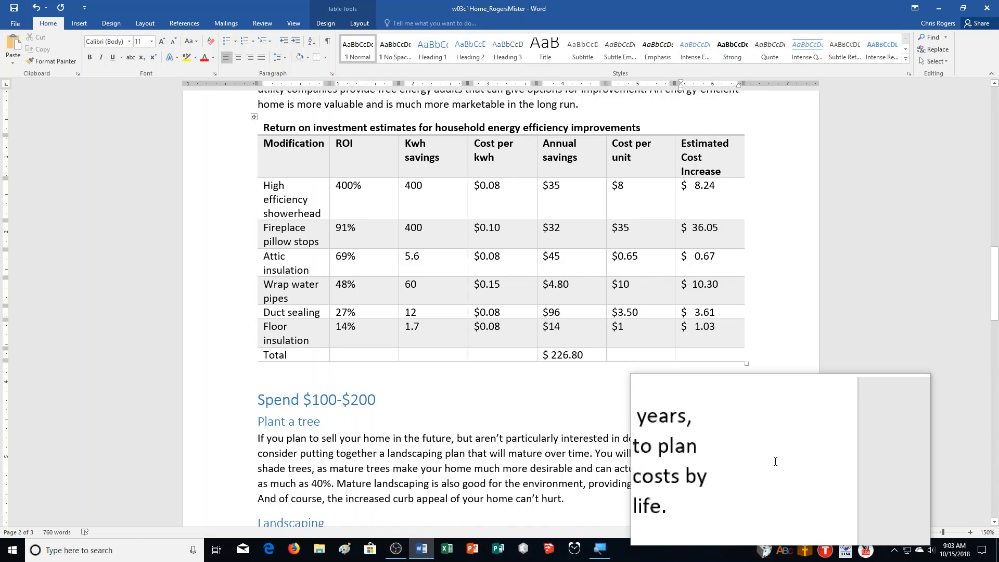
scroll(765, 455, up, 1)
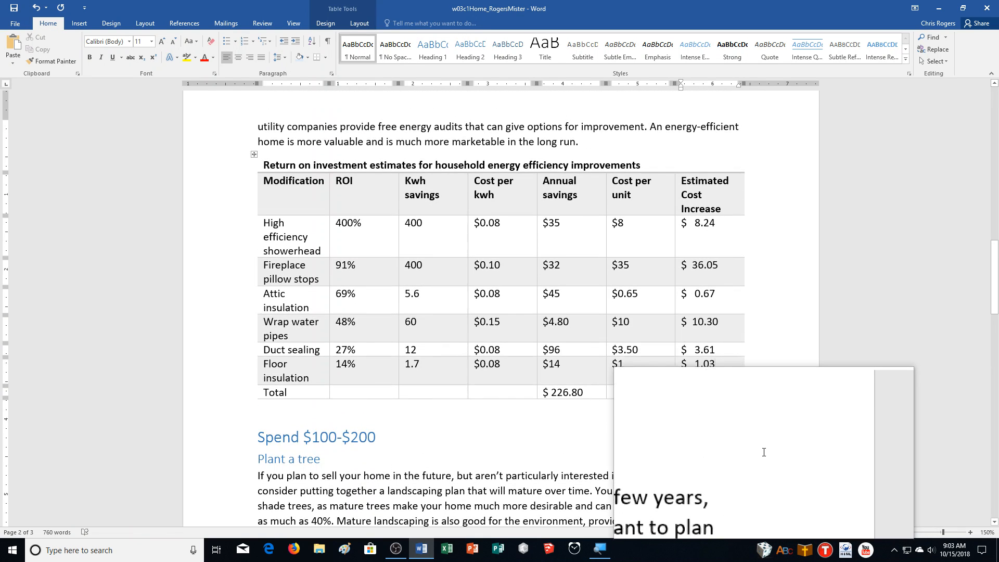
scroll(765, 456, down, 2)
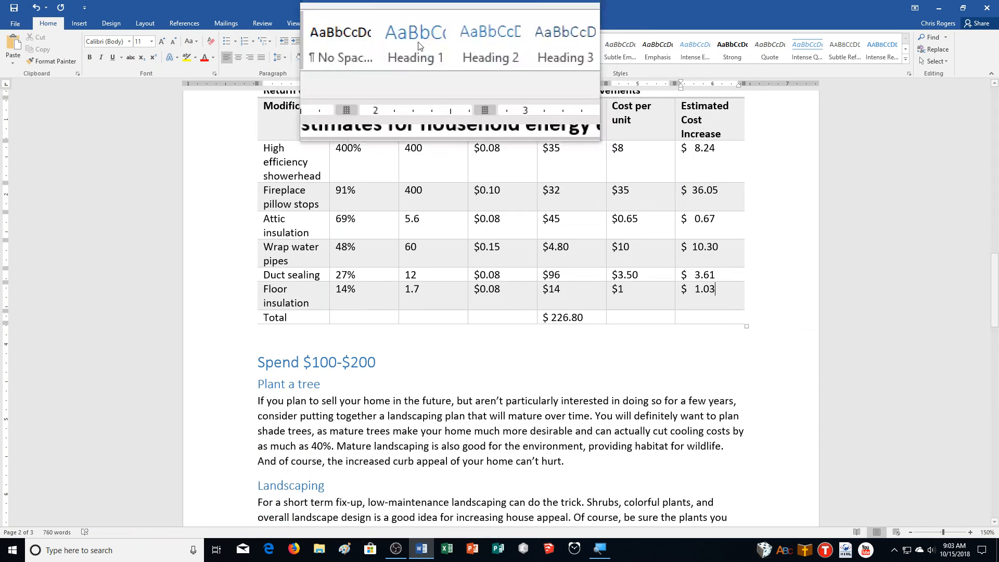
click(192, 27)
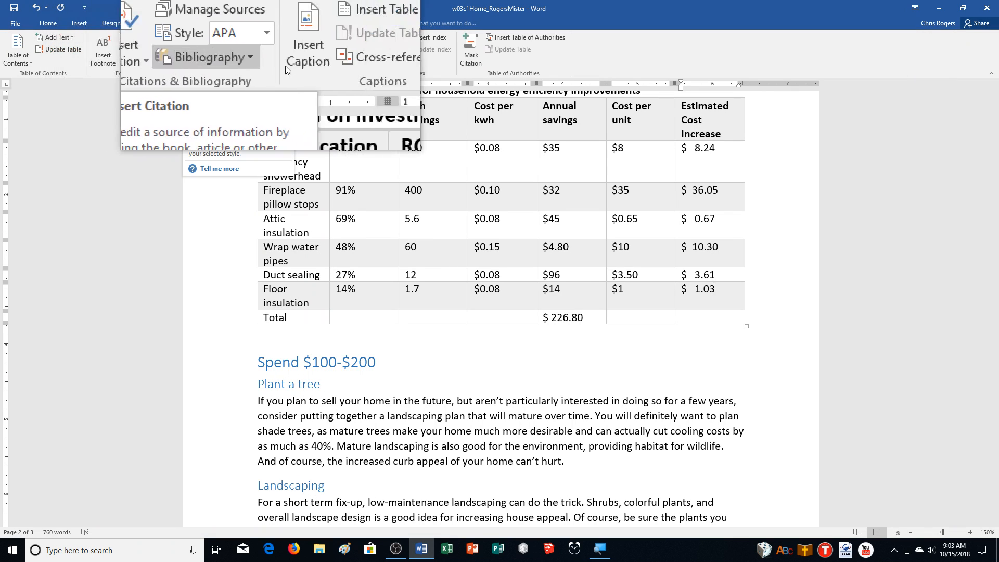
click(289, 57)
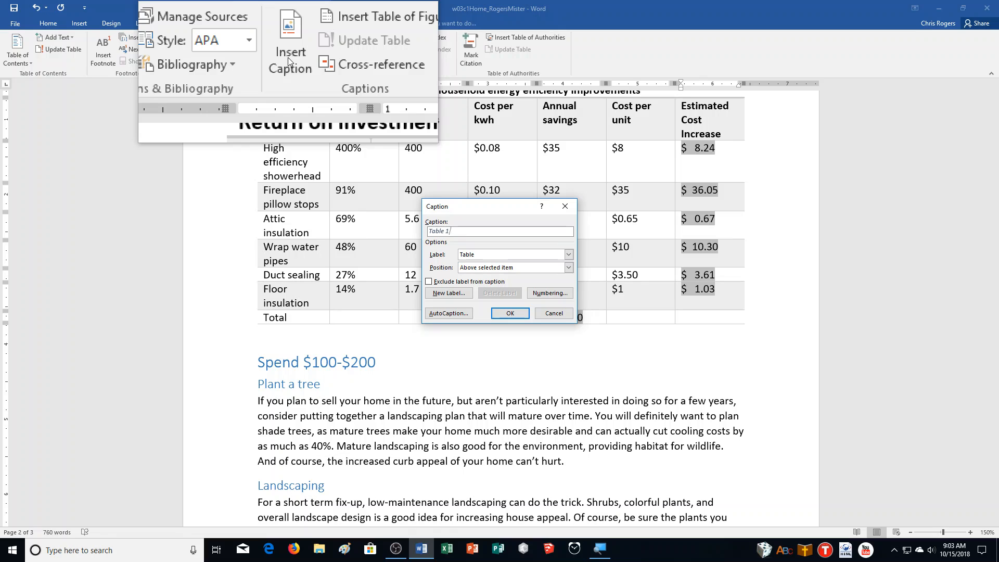
click(469, 270)
click(476, 282)
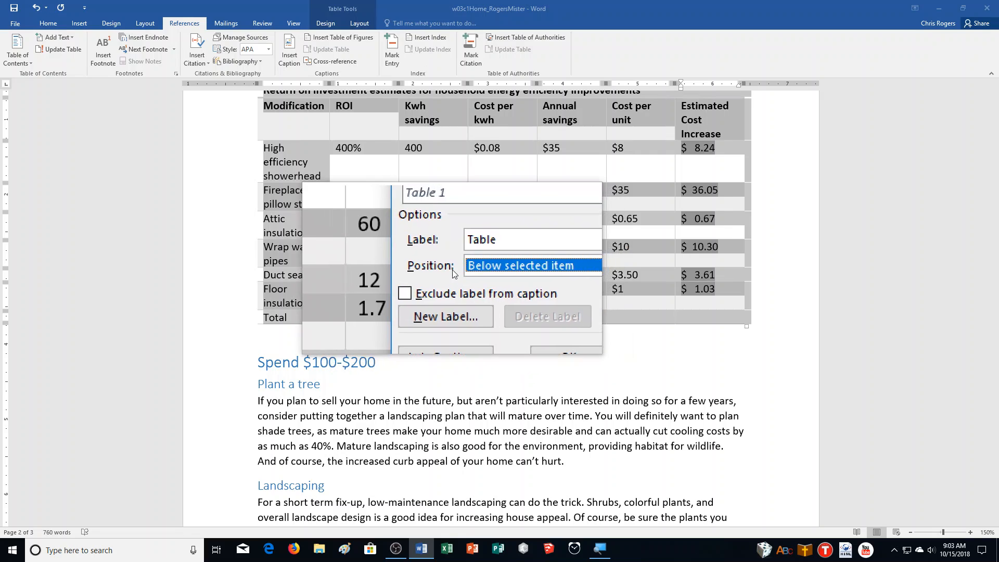
click(467, 237)
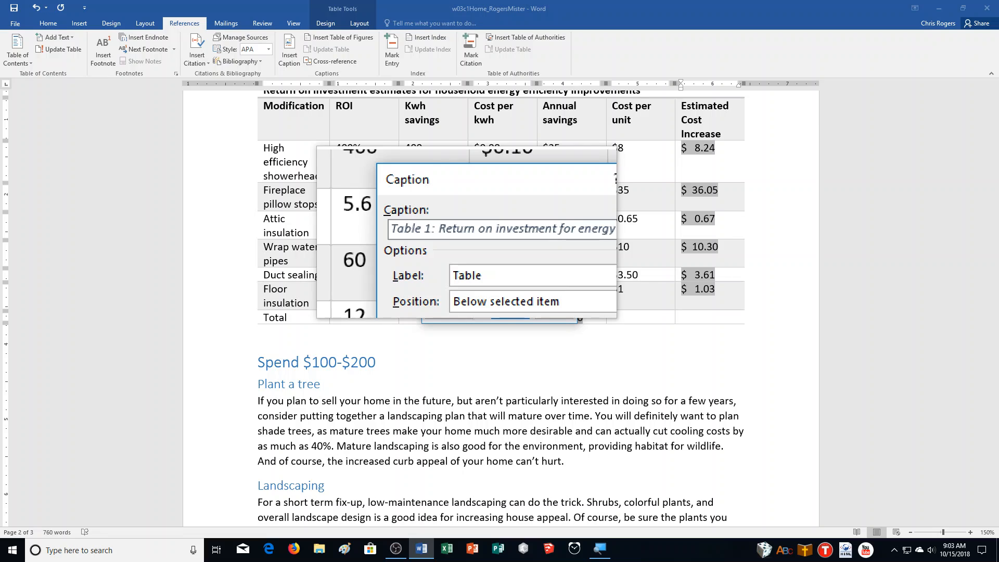
text(nts)
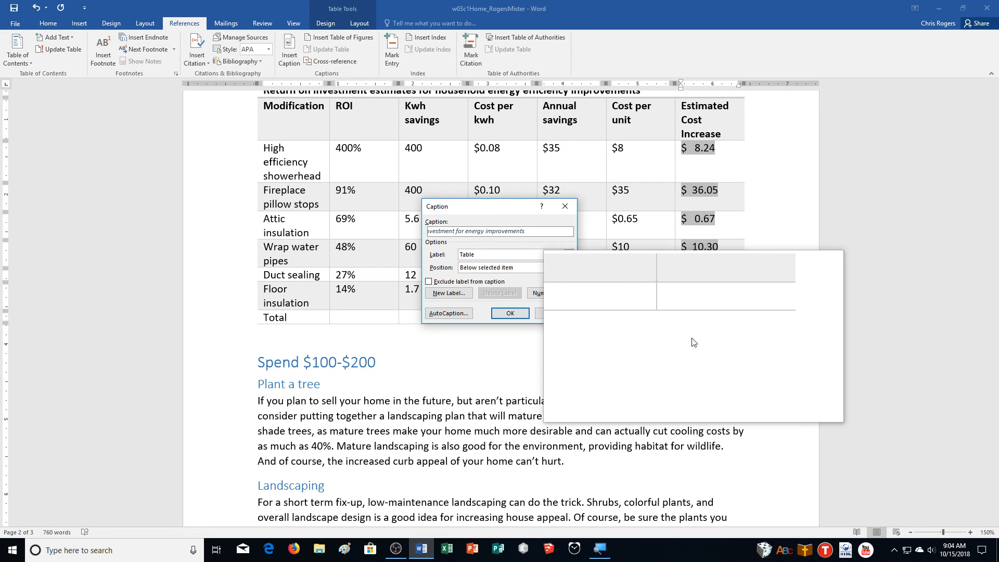
click(522, 311)
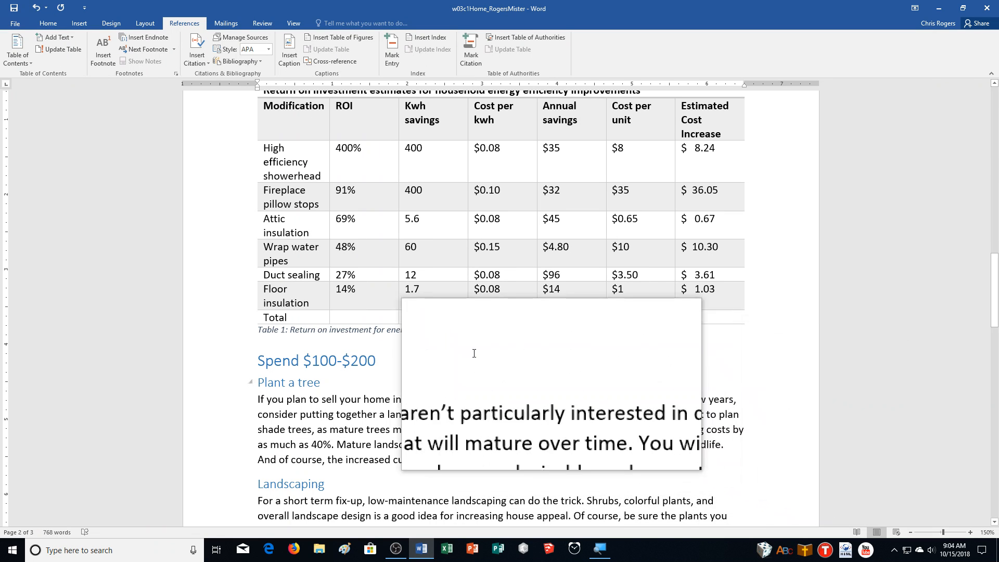
Modify the Caption style to be centered and bold with the font color Blue, Accent 1, Darker 50%.
click(48, 23)
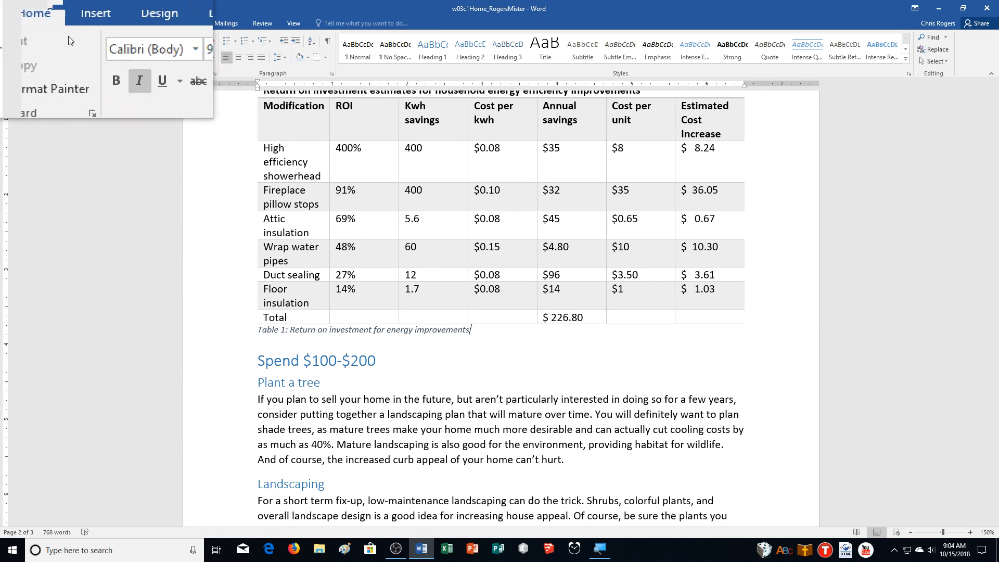
click(906, 59)
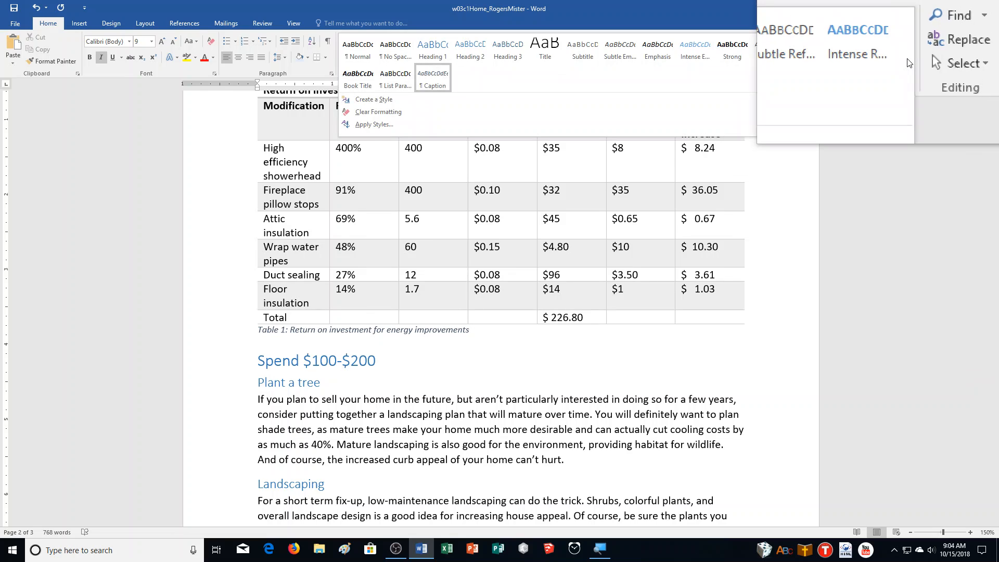
right_click(439, 75)
click(470, 100)
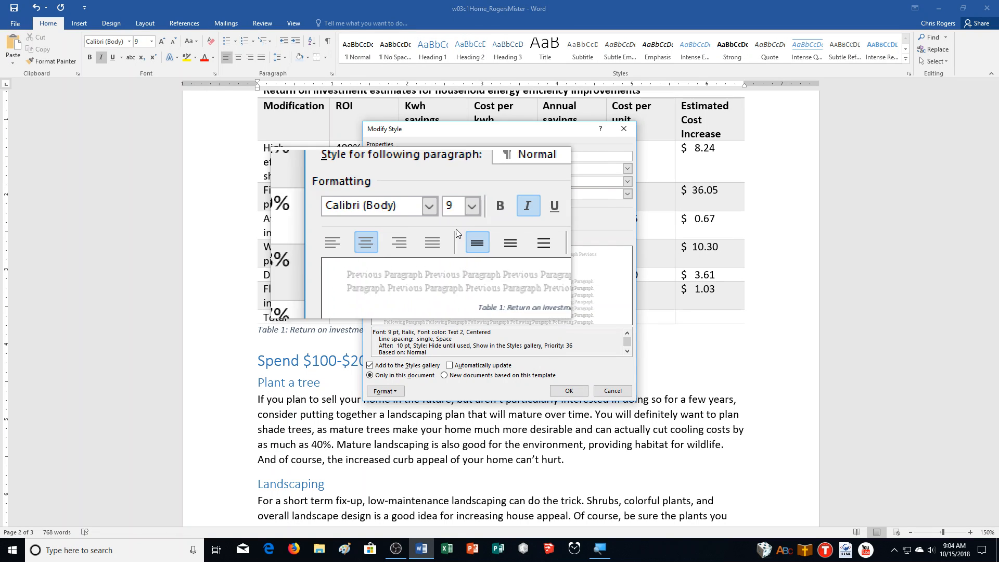
click(556, 220)
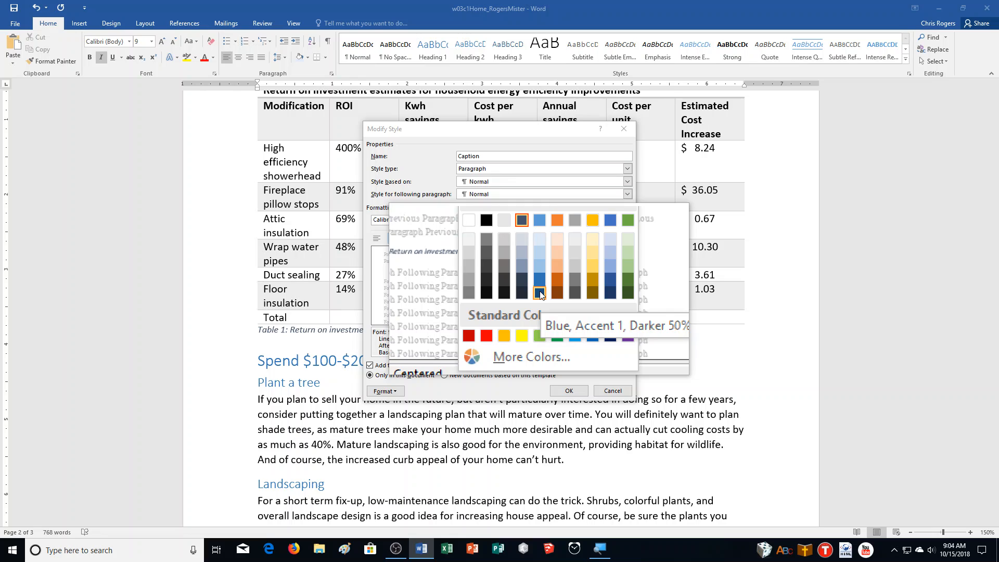
click(540, 295)
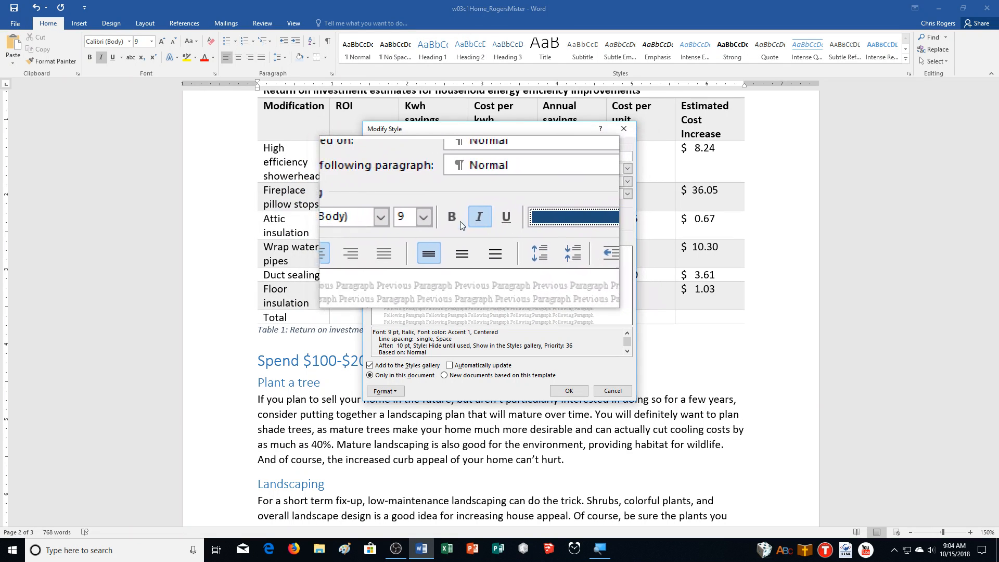
click(459, 223)
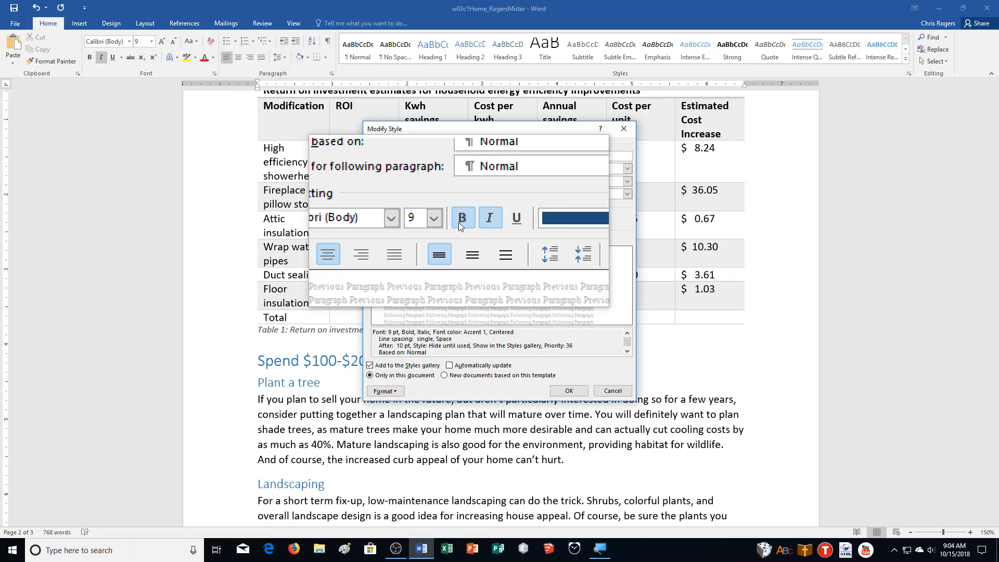
click(578, 390)
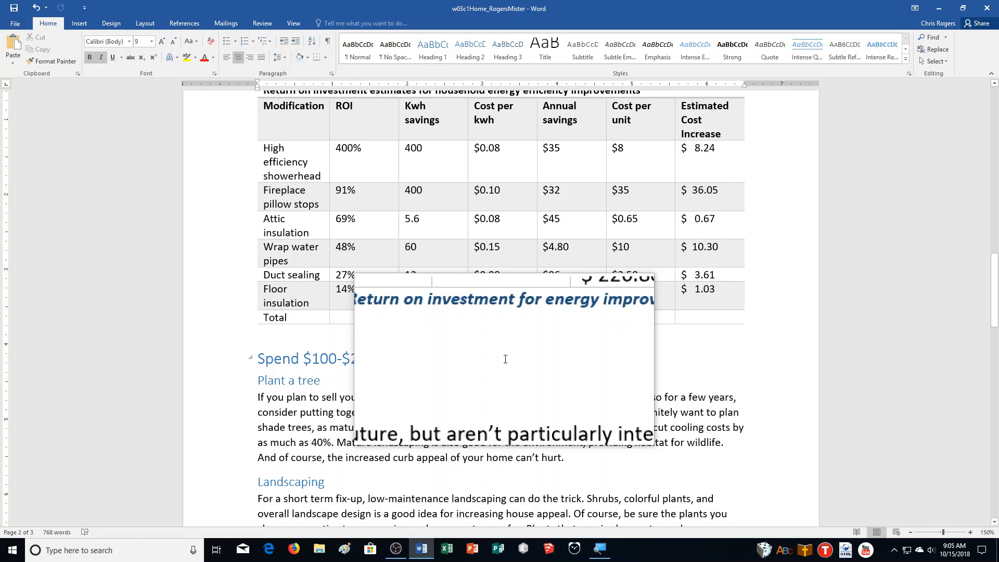
Insert a page break before the HOME IMPROVEMENT TIPS title at the start of the document.
key(ctrl+Home)
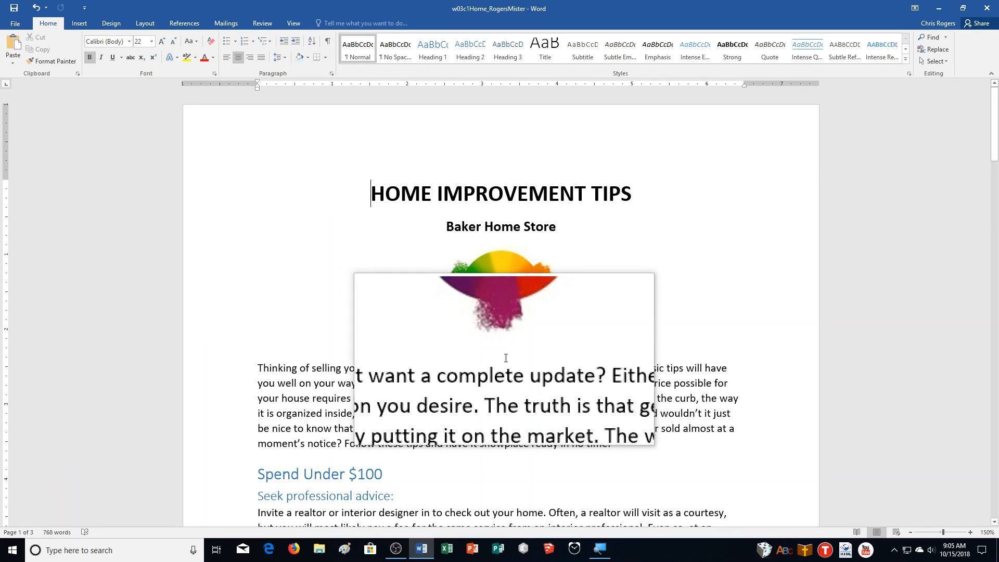
click(88, 20)
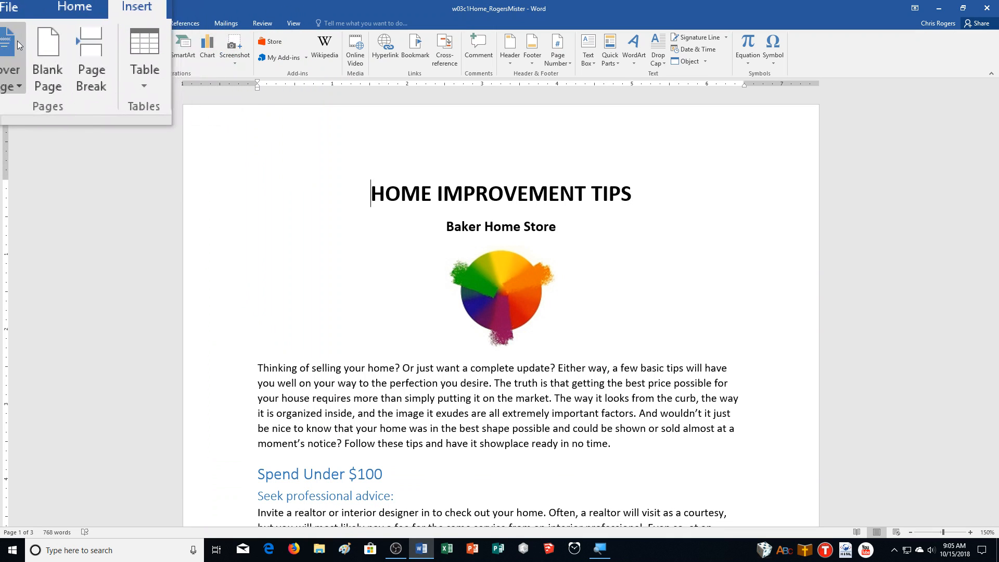
click(56, 52)
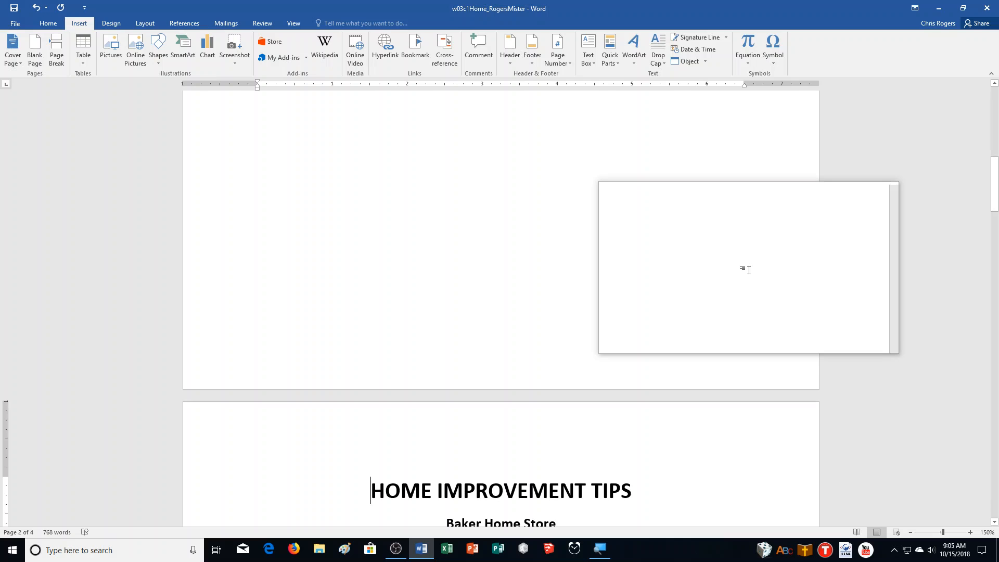
Insert the text of the w03c1Thanks file from the Downloads folder on the blank first page.
scroll(729, 297, up, 3)
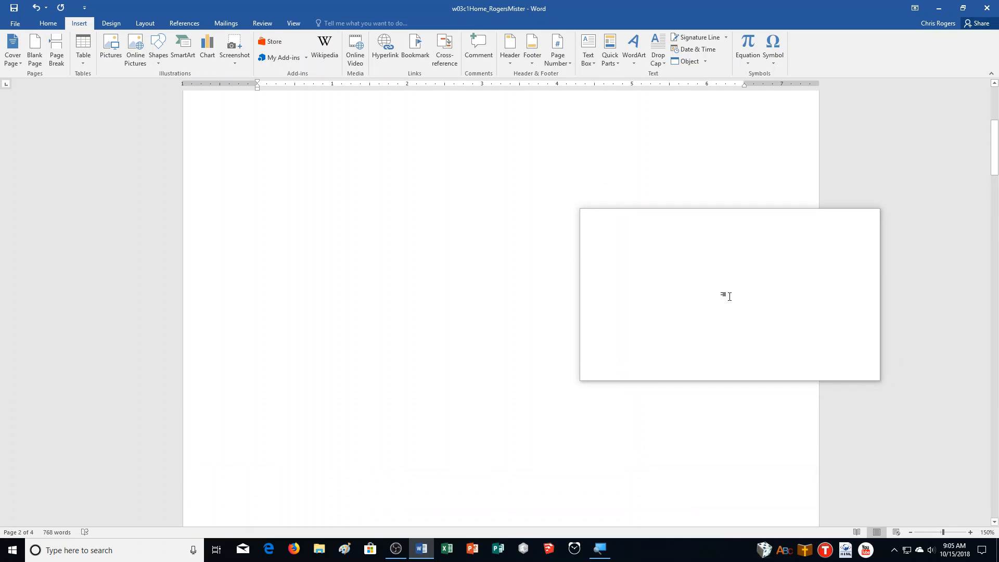
scroll(729, 297, up, 1)
scroll(730, 297, down, 1)
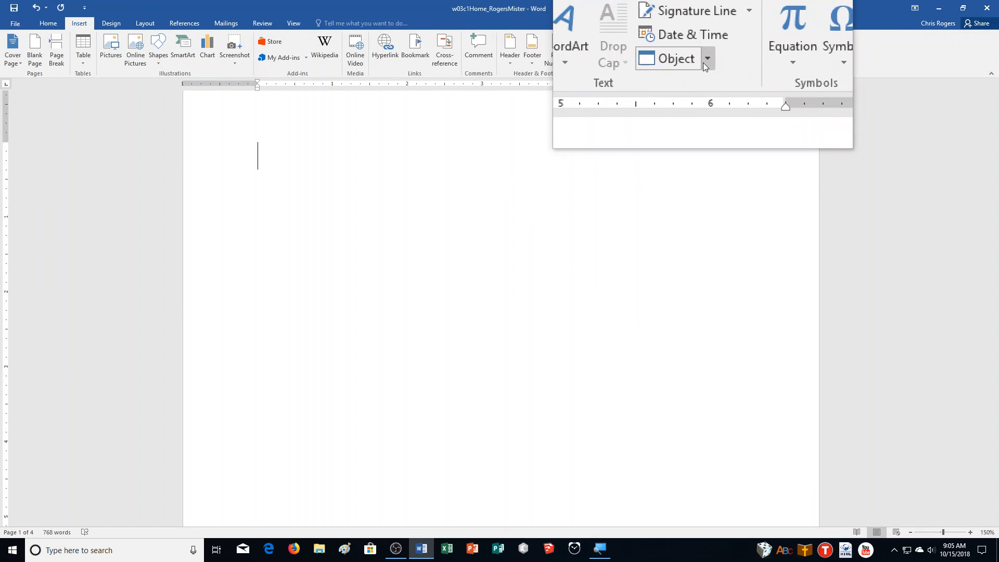
click(706, 56)
click(707, 87)
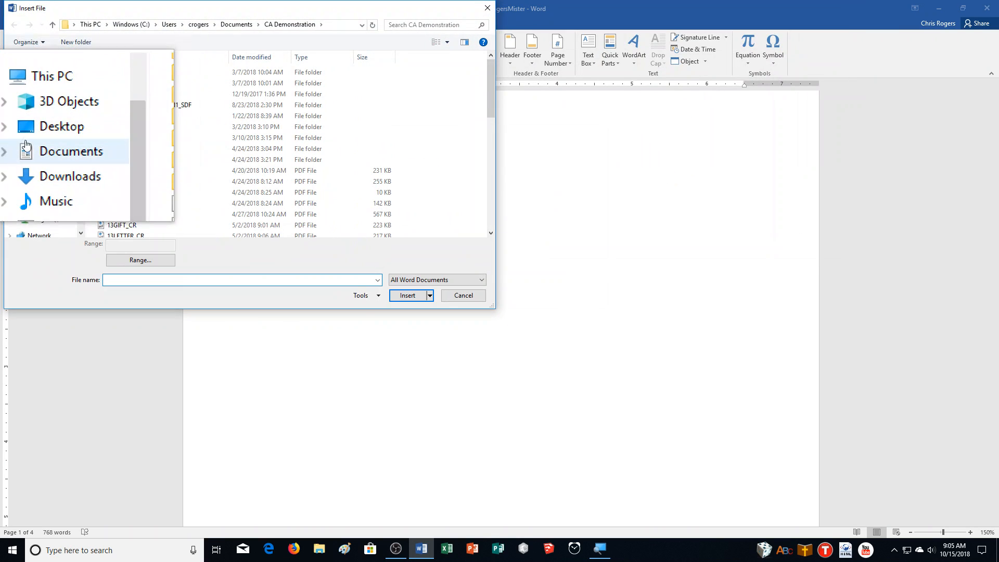
click(68, 157)
scroll(366, 177, down, 20)
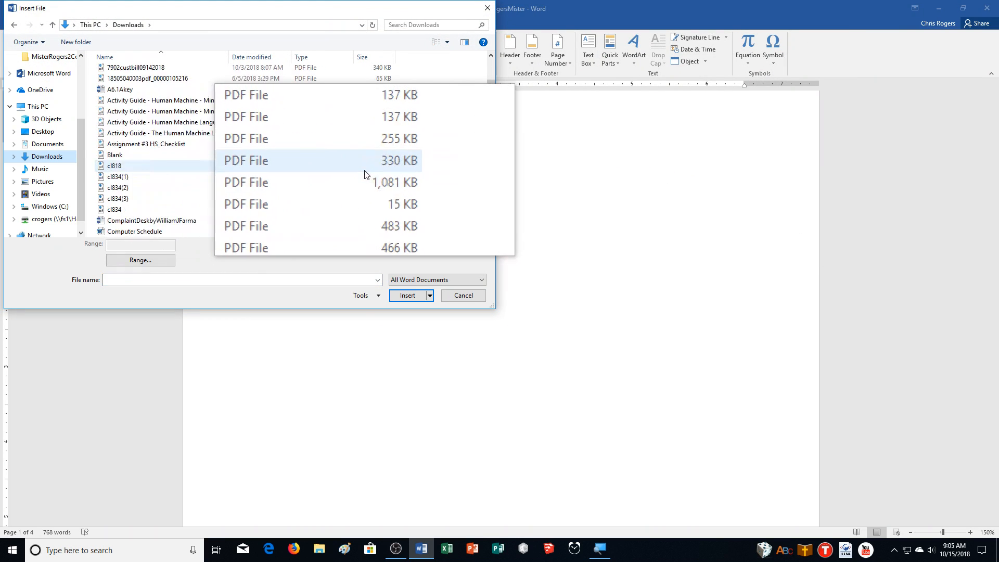
scroll(362, 154, down, 15)
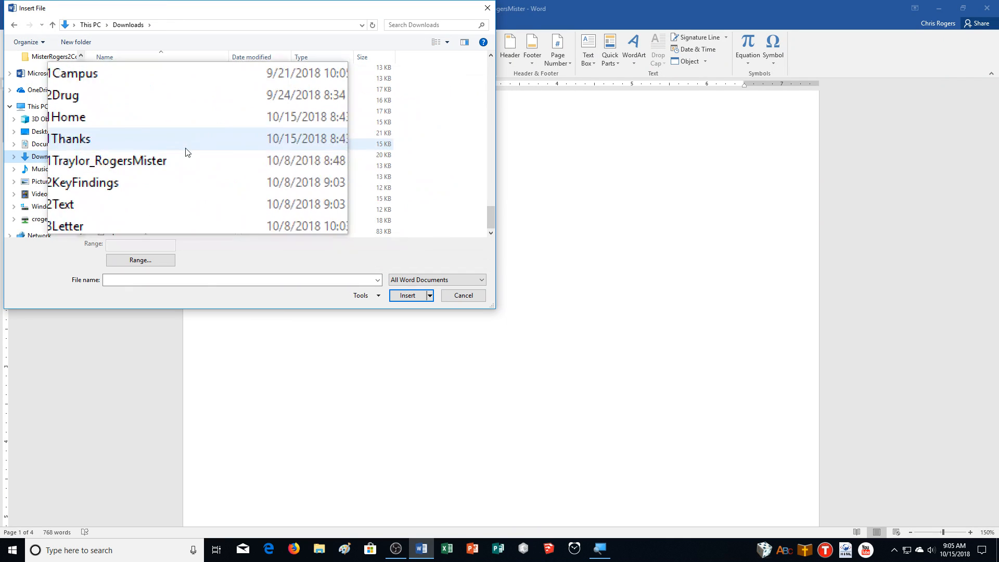
click(143, 145)
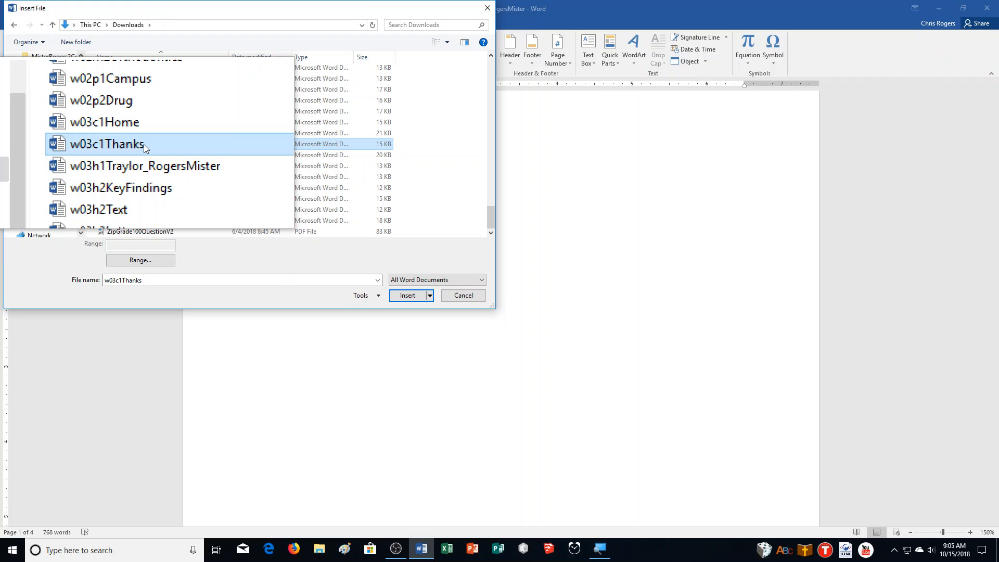
double_click(144, 145)
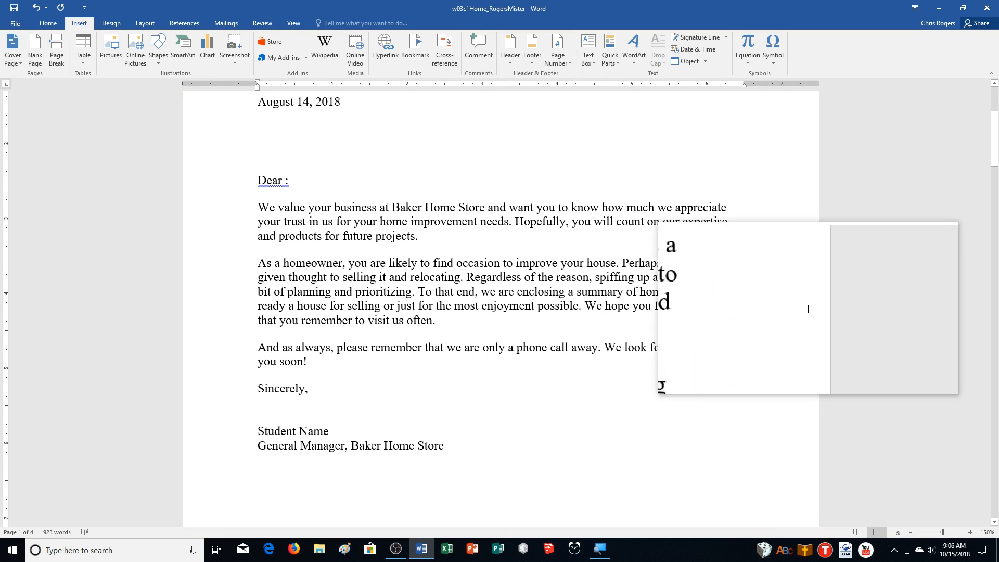
Show the formatting marks in the letter and start the step-by-step Mail Merge wizard.
click(42, 24)
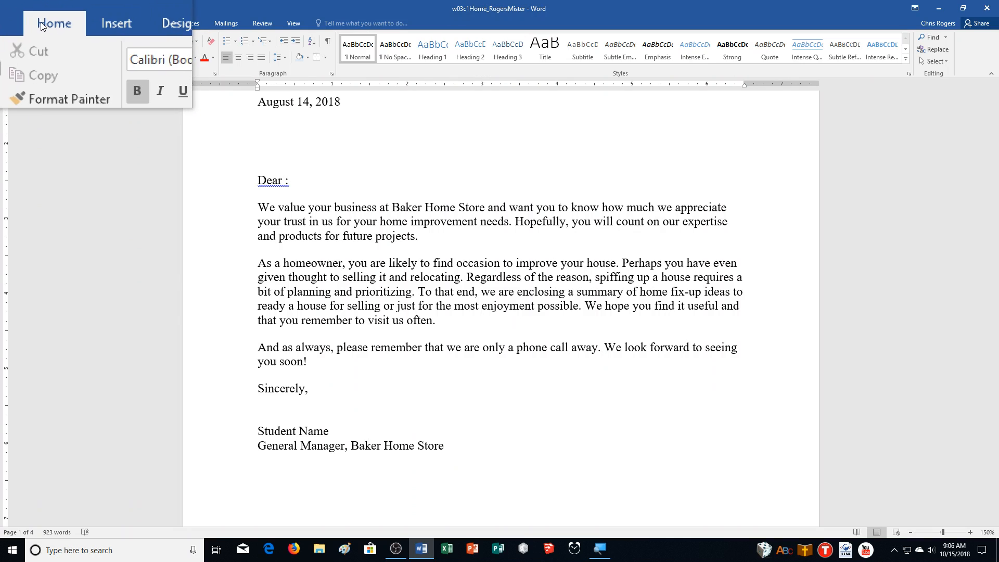
click(330, 42)
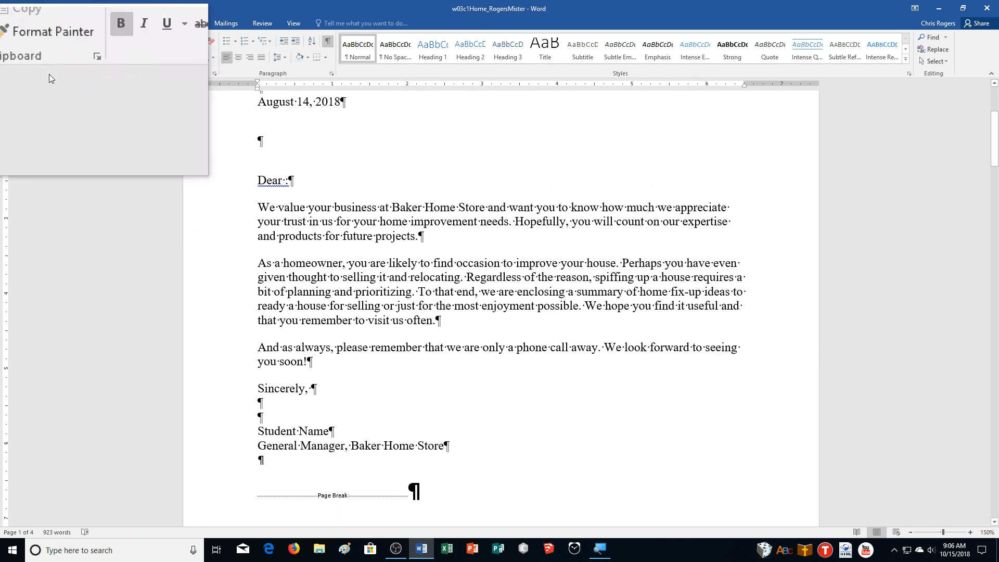
click(180, 23)
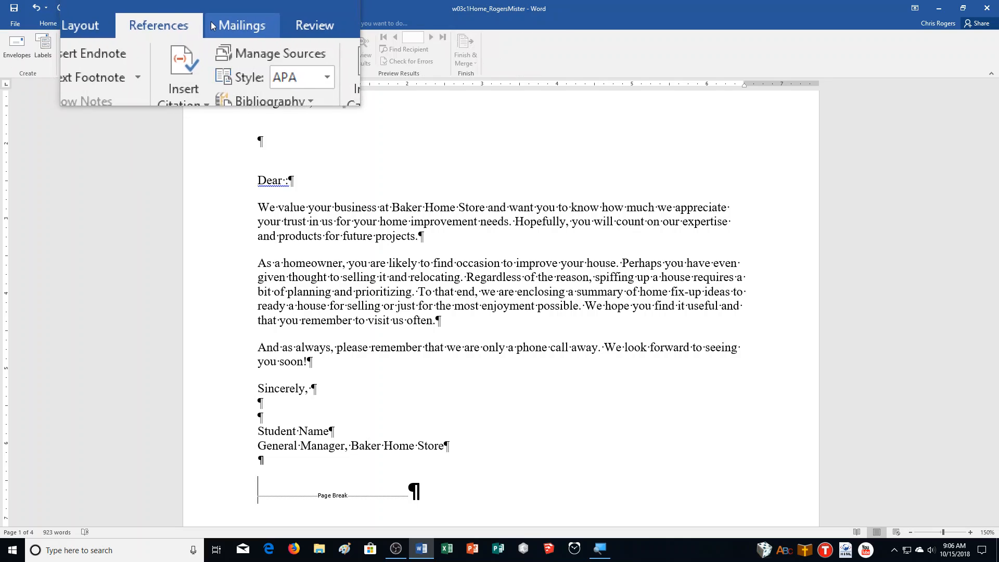
click(226, 23)
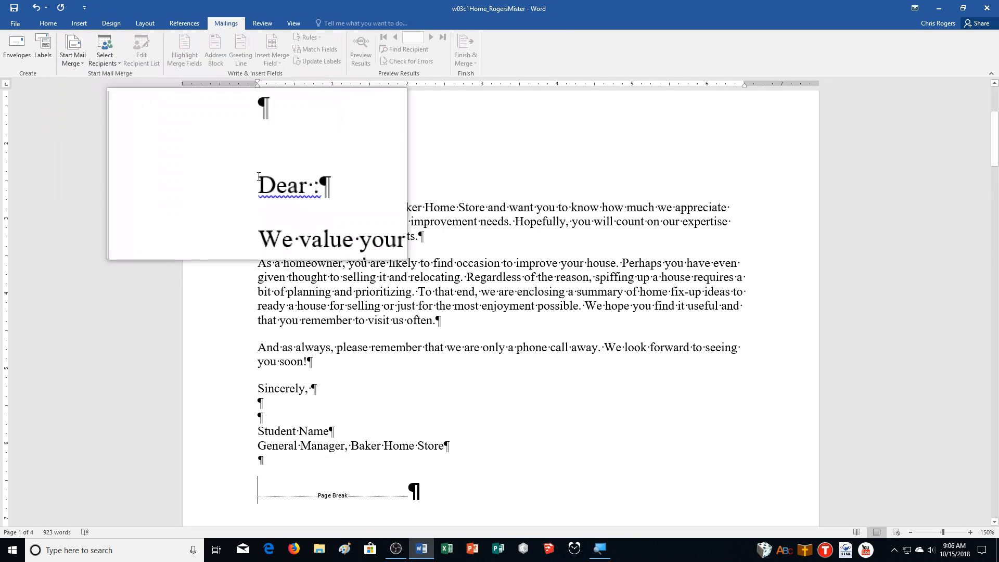
click(73, 58)
click(78, 151)
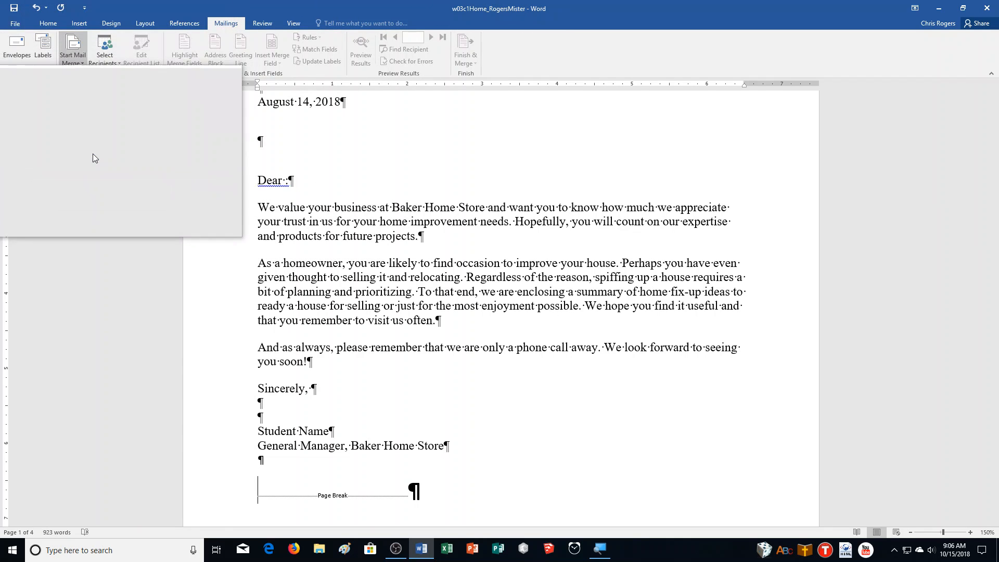
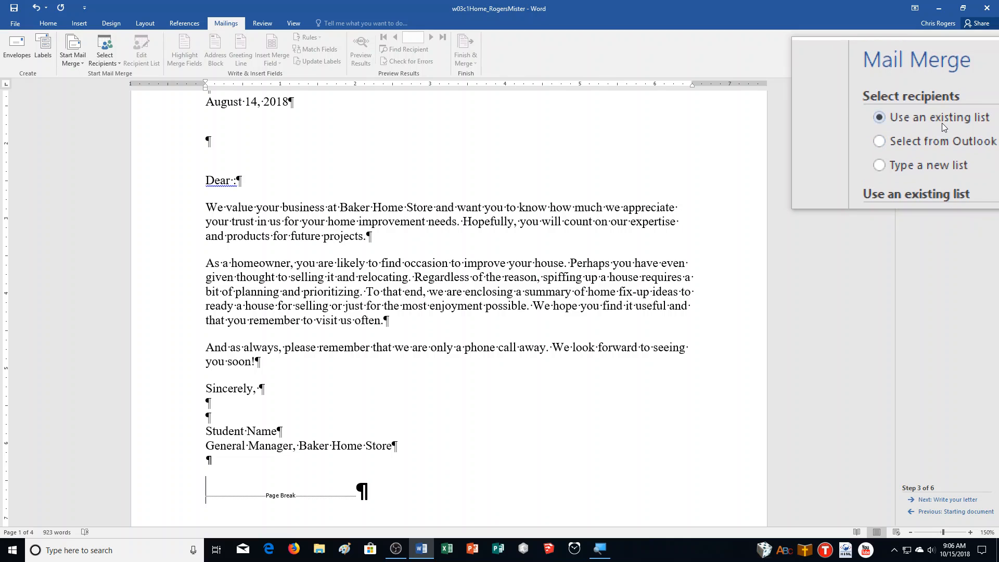
Use Sheet1$ of the w03c1Customers workbook in the Downloads folder as the existing recipient list.
click(934, 188)
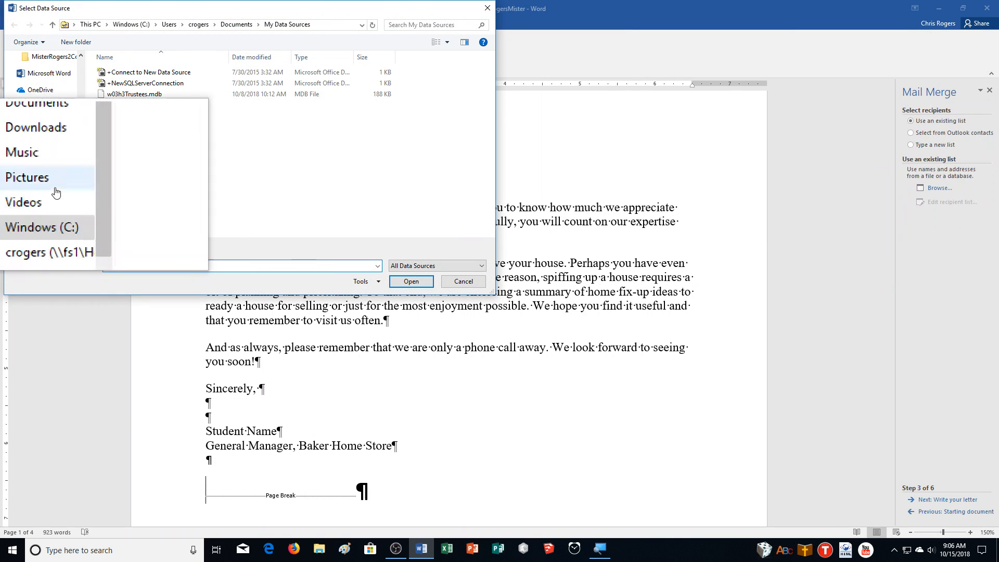
click(46, 157)
scroll(156, 145, down, 10)
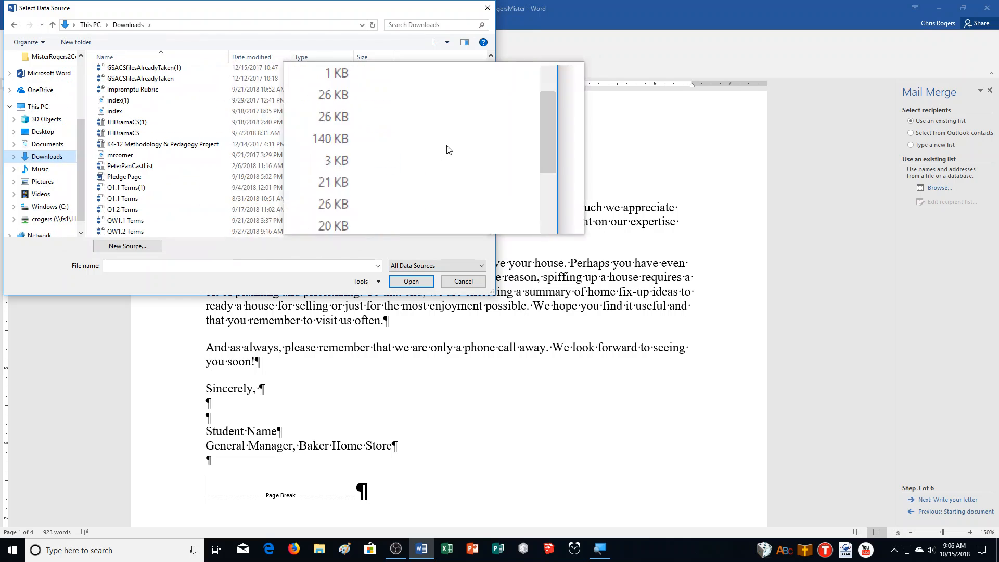
drag(494, 151, 493, 218)
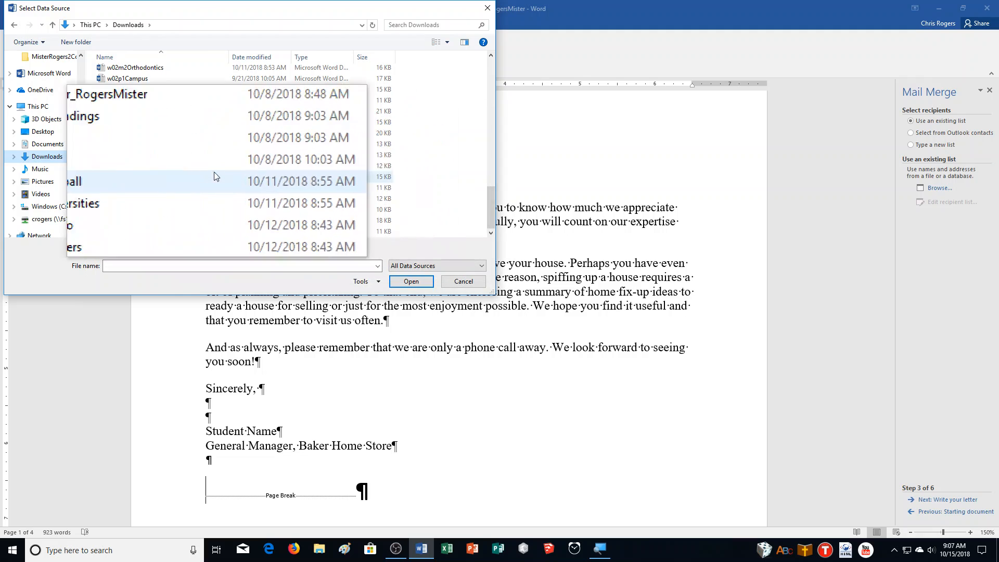
click(123, 100)
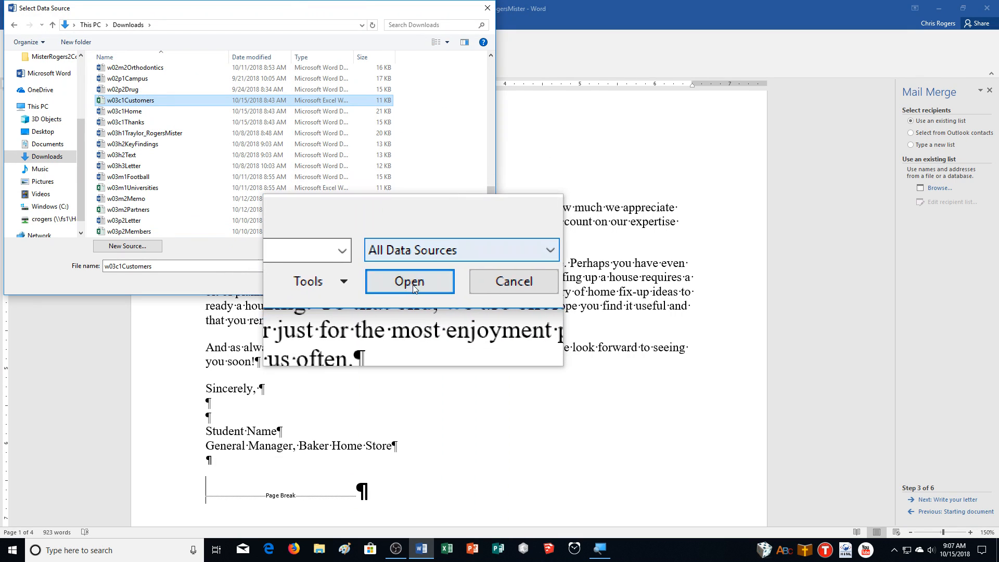
click(413, 289)
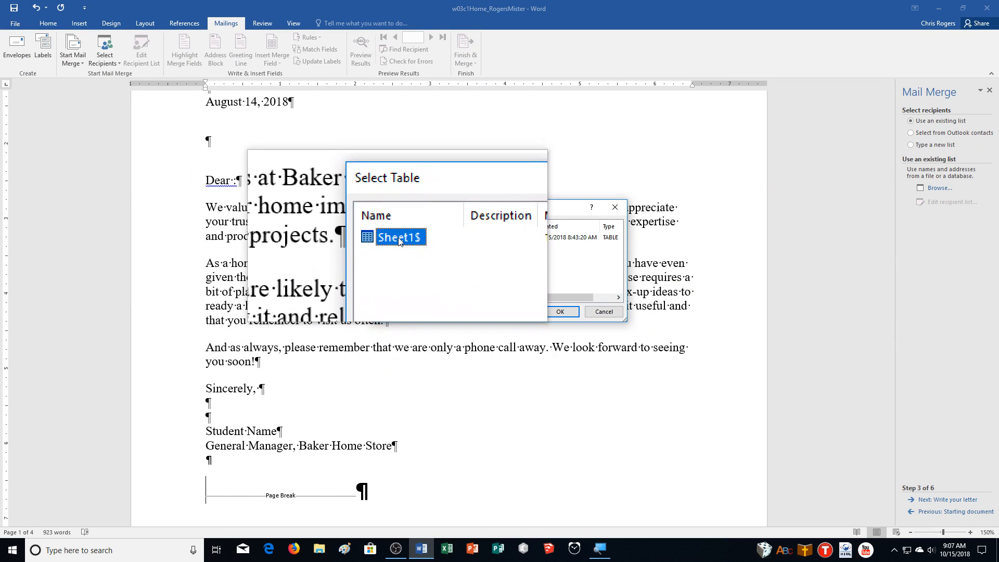
click(560, 311)
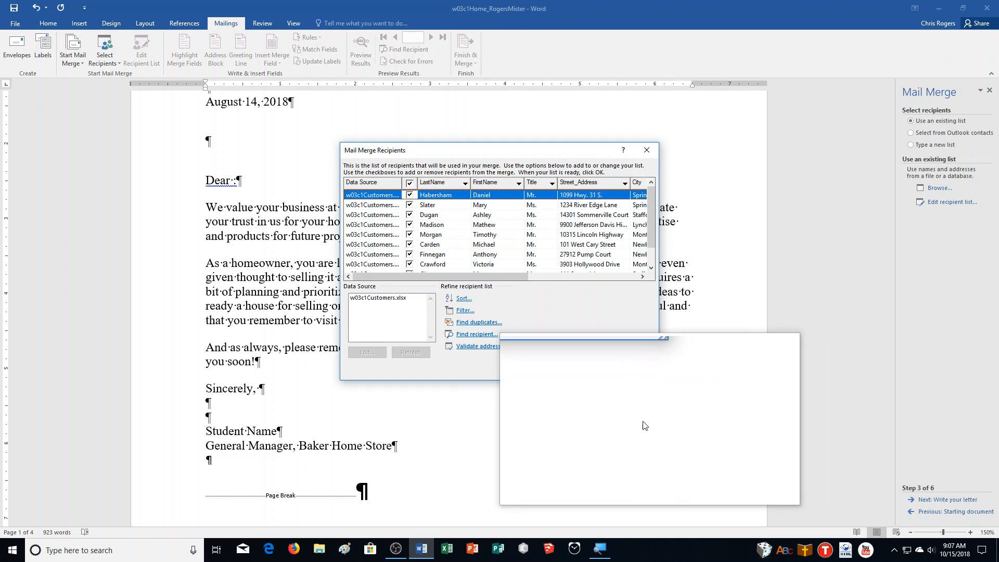
Filter the mail merge recipients to those whose Zip is equal to 65757 and accept the list.
click(460, 312)
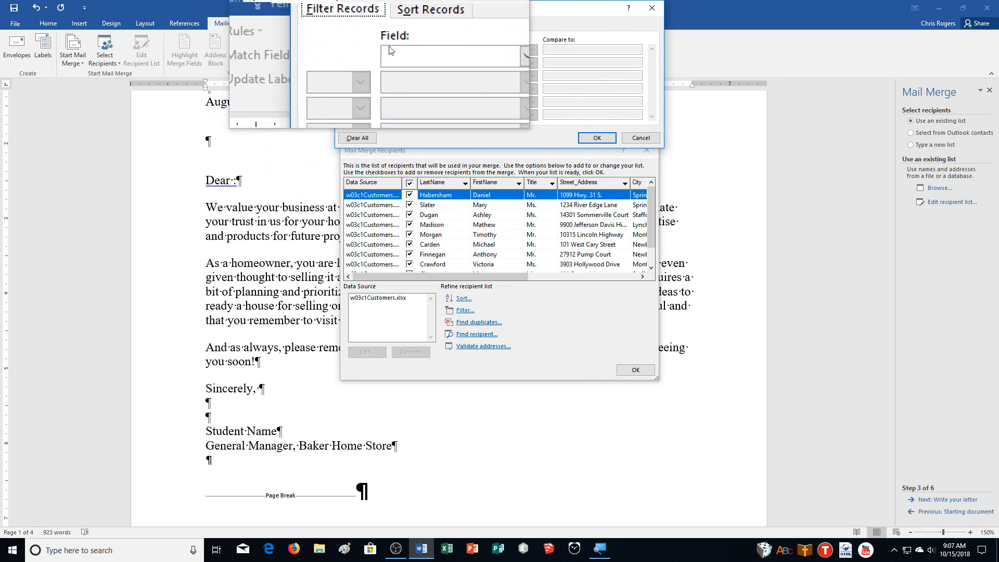
click(404, 59)
scroll(418, 83, down, 1)
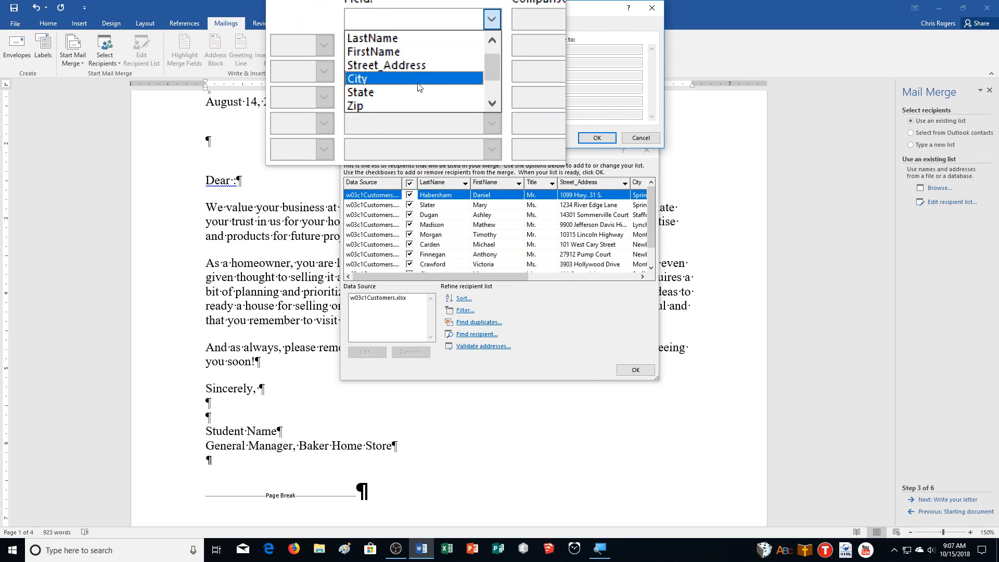
click(414, 98)
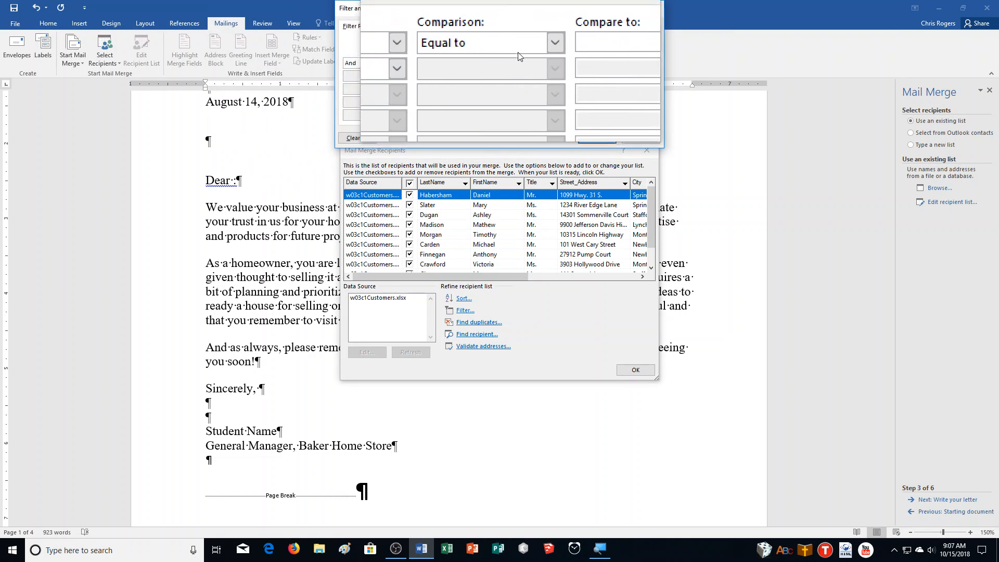
click(555, 50)
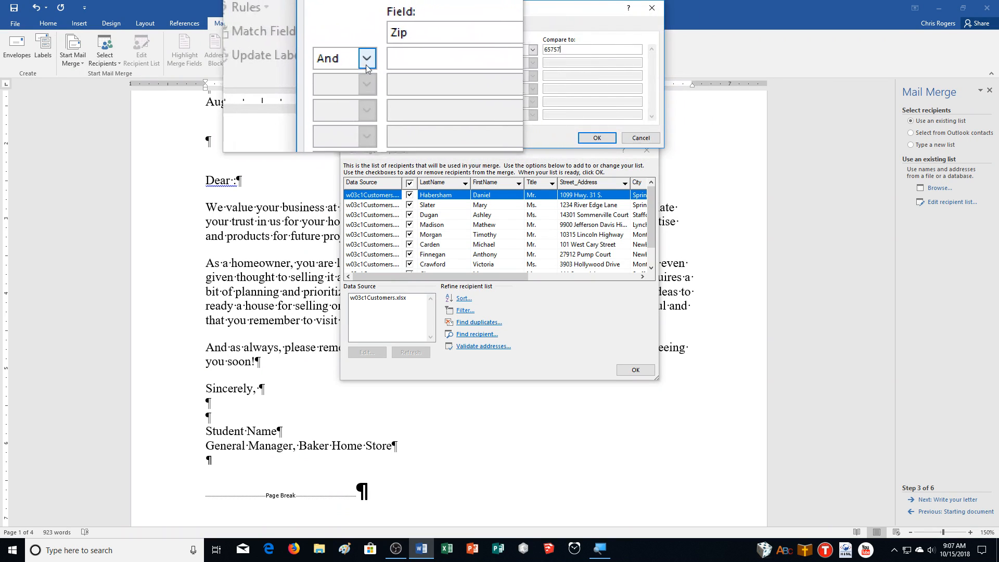
click(367, 63)
click(366, 64)
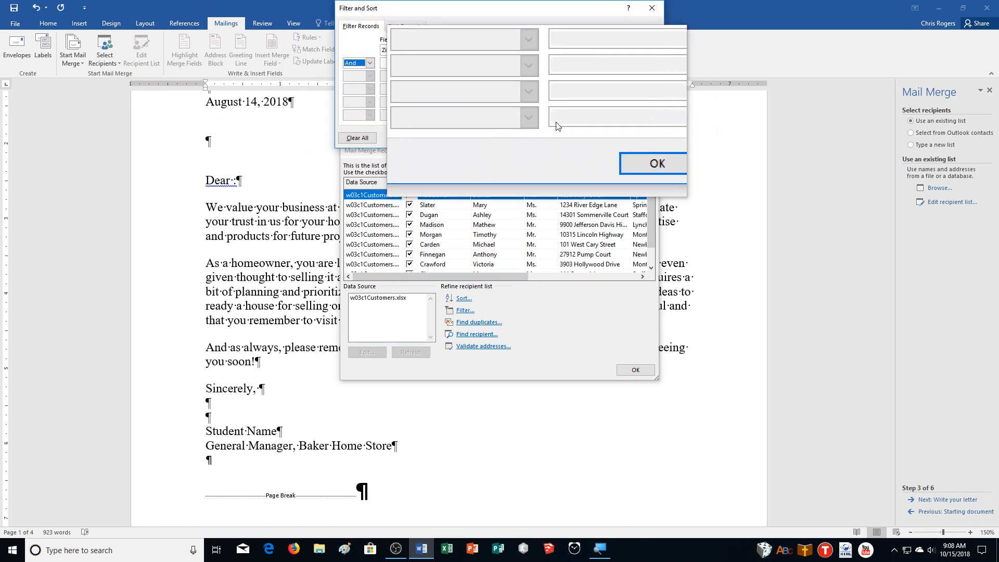
click(579, 137)
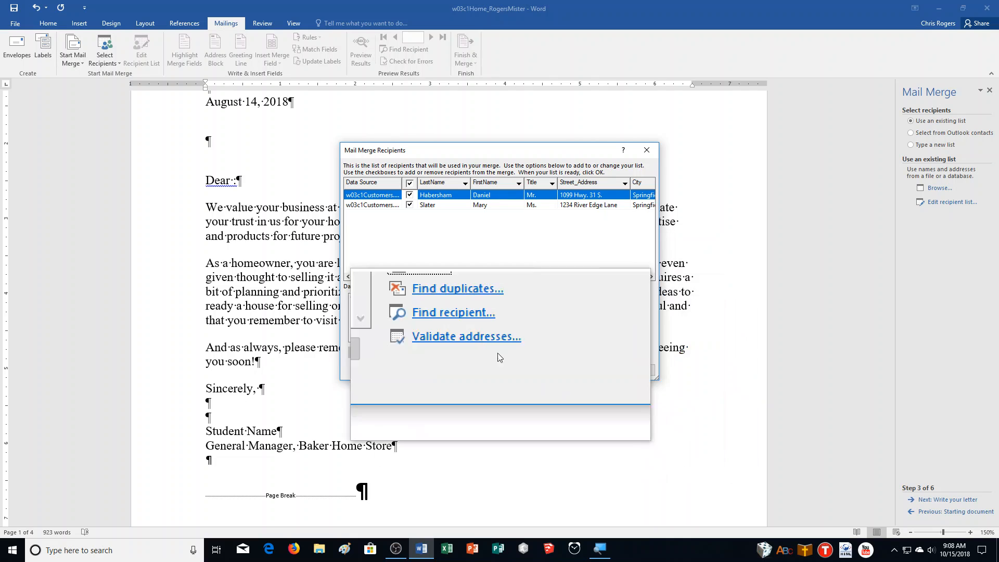
drag(414, 277, 514, 300)
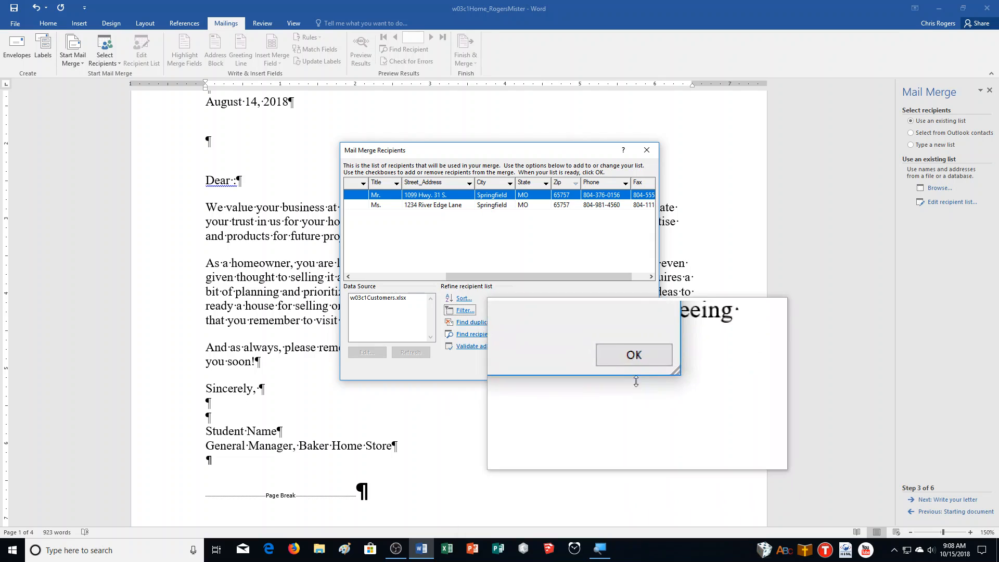
click(635, 369)
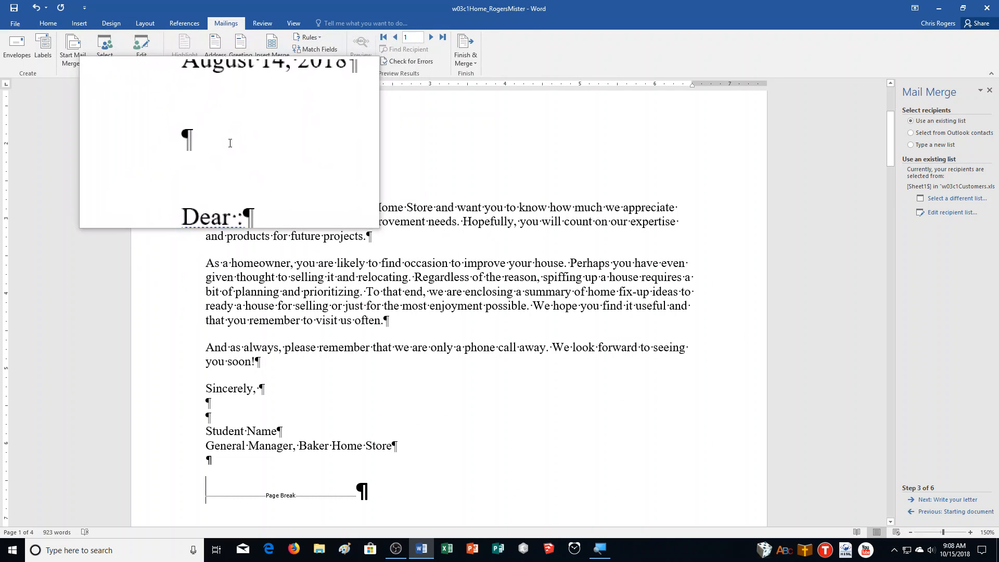
Advance to writing the letter and insert an address block in the blank paragraph between the date and the salutation.
scroll(261, 158, up, 3)
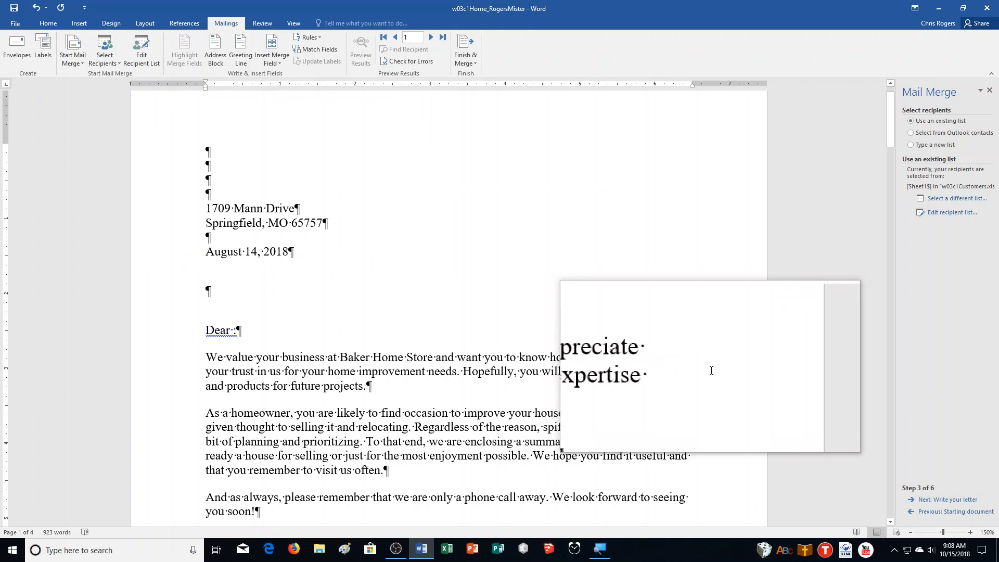
scroll(639, 375, down, 1)
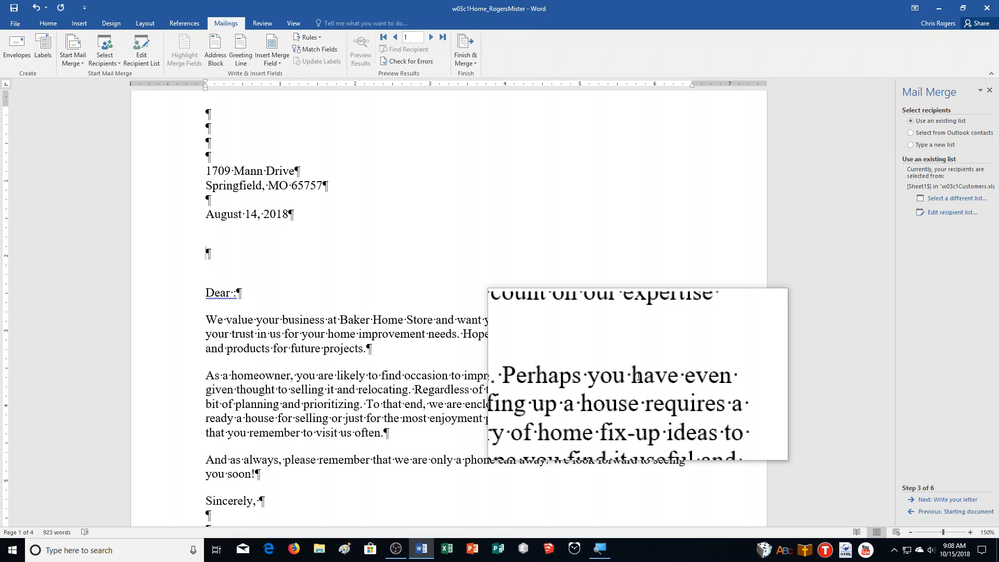
click(922, 500)
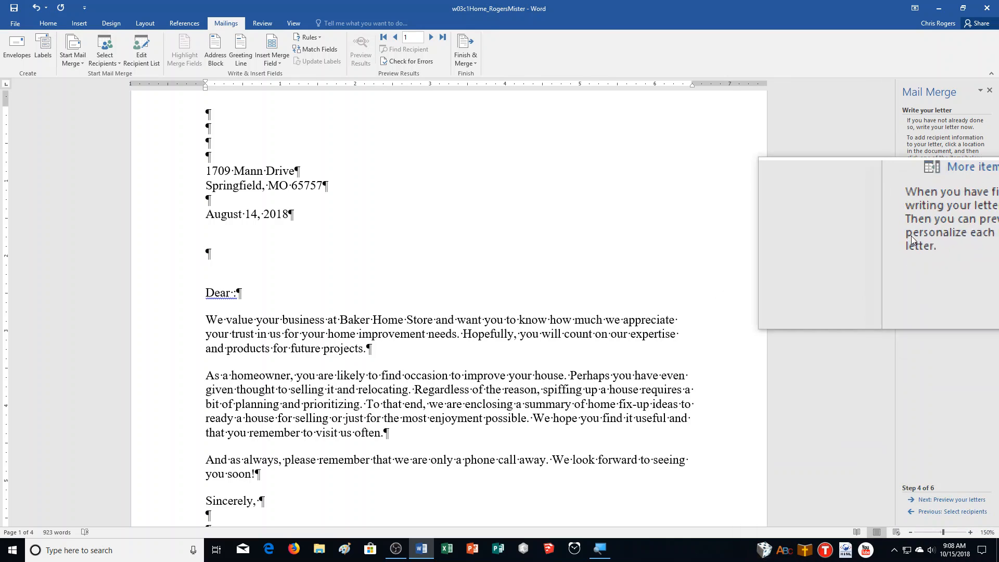
click(946, 170)
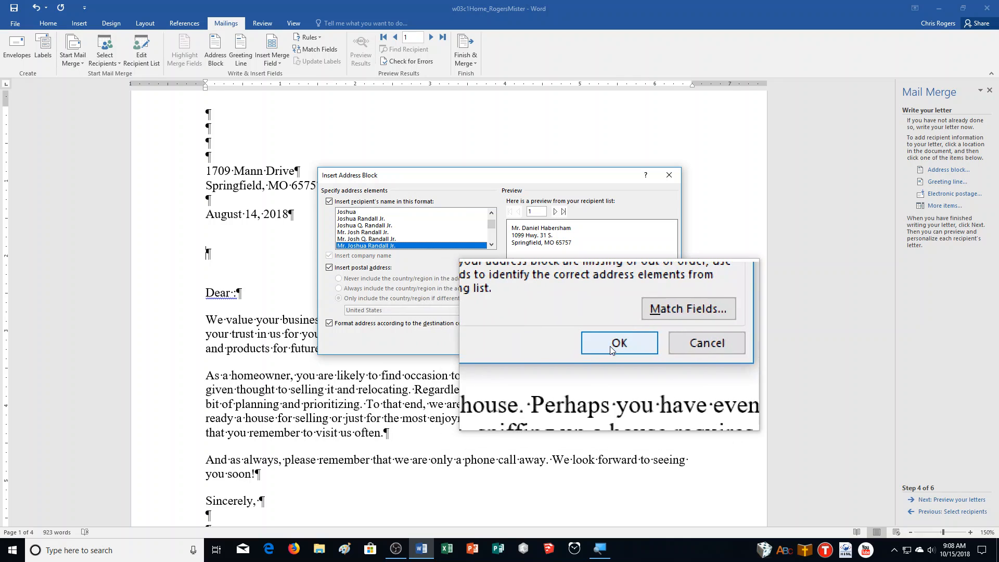
click(611, 344)
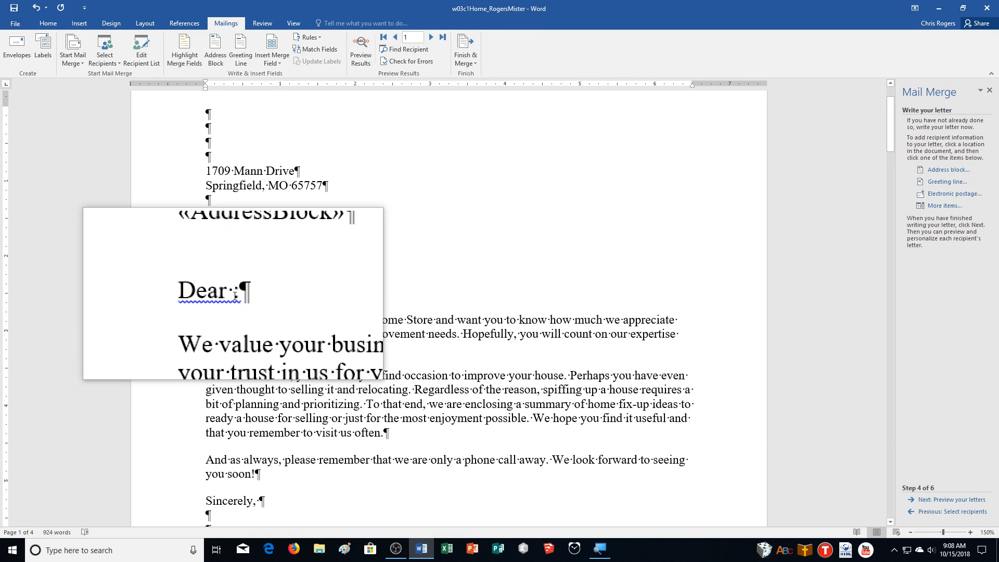
Insert the Title and LastName merge fields, separated by a space, between "Dear" and the colon in the salutation.
click(233, 297)
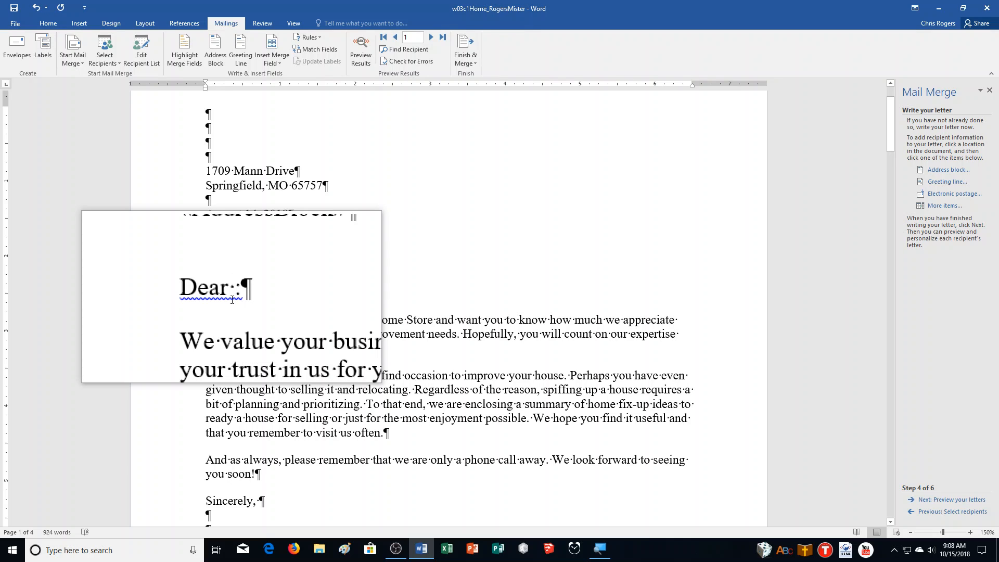
click(936, 206)
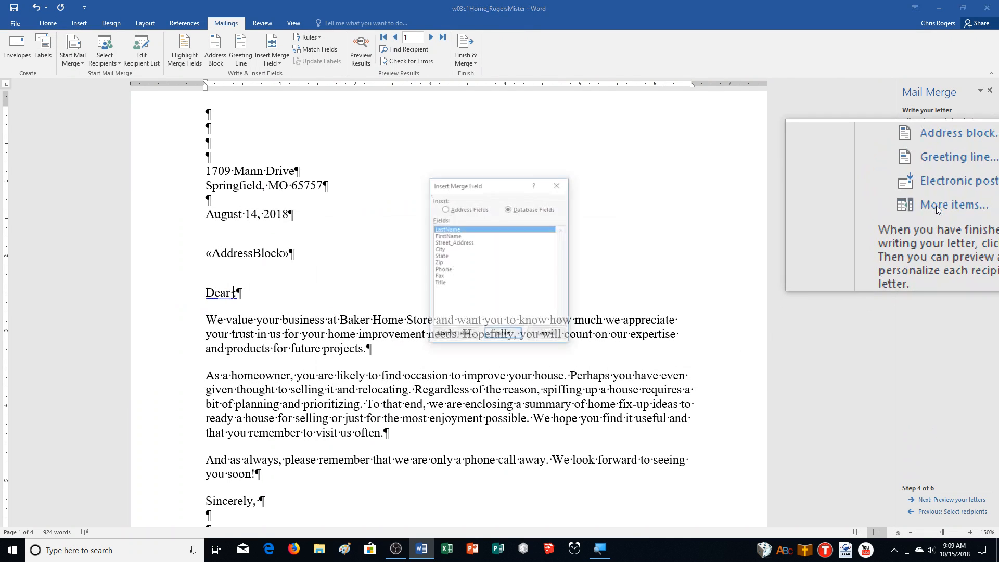
click(456, 285)
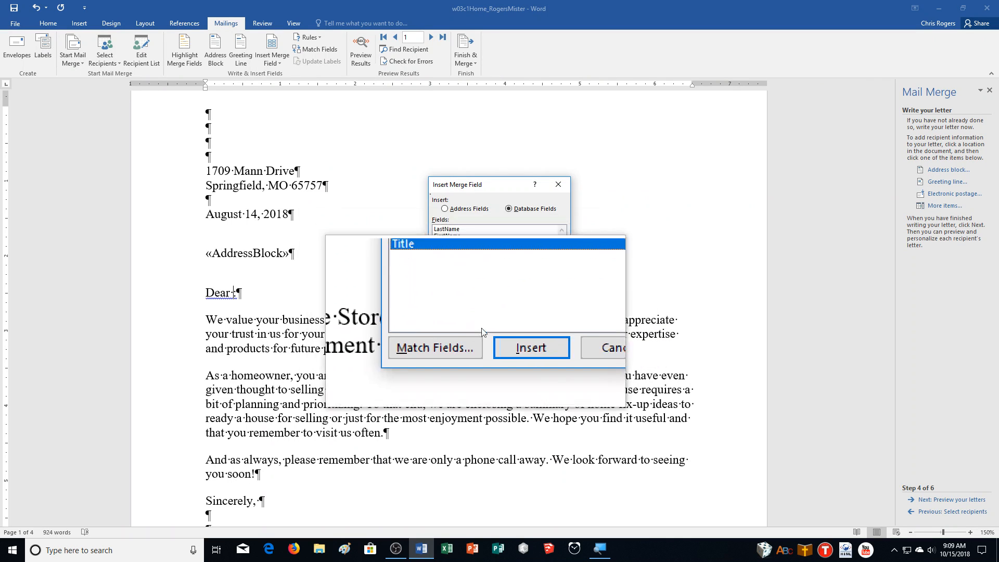
click(494, 338)
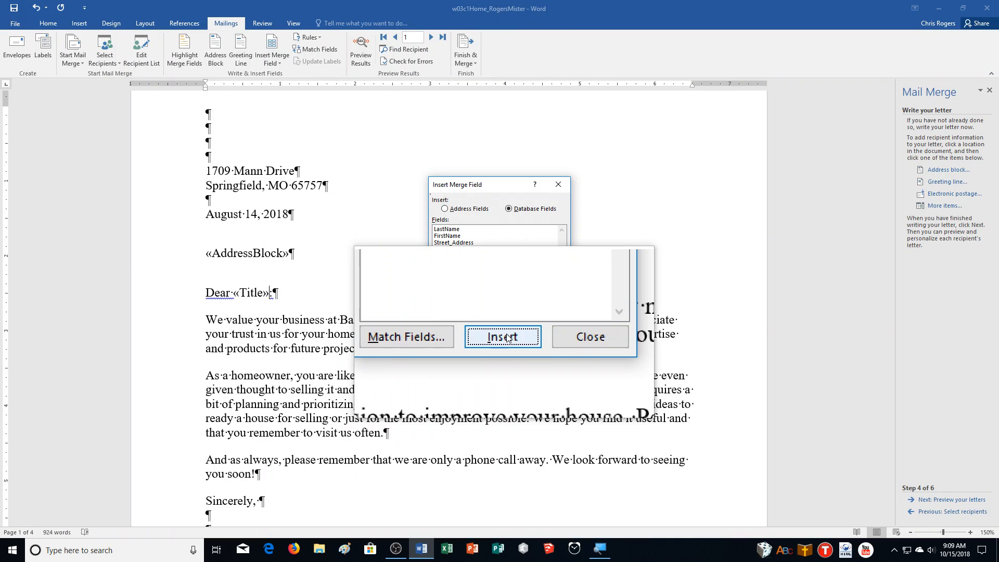
click(546, 336)
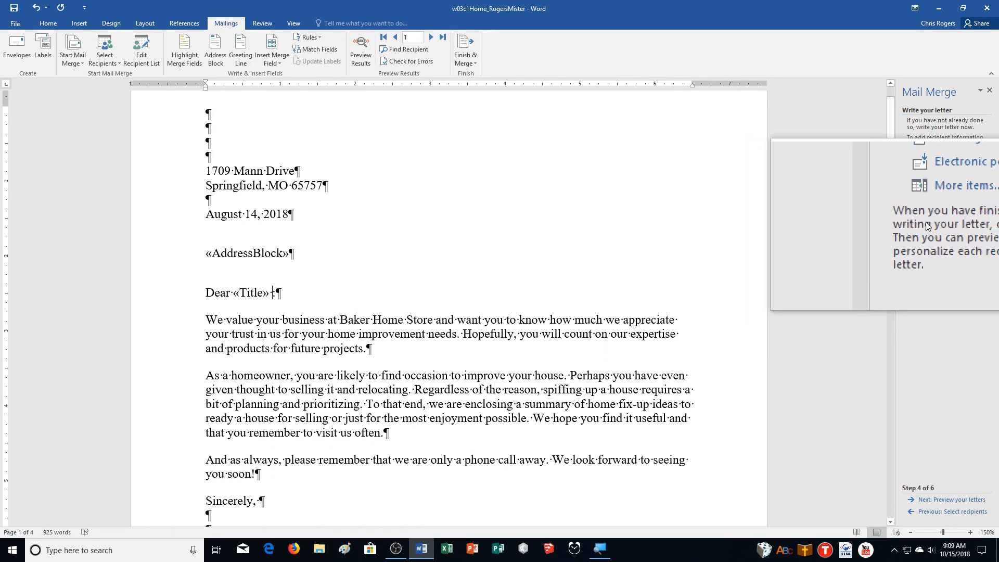
click(932, 205)
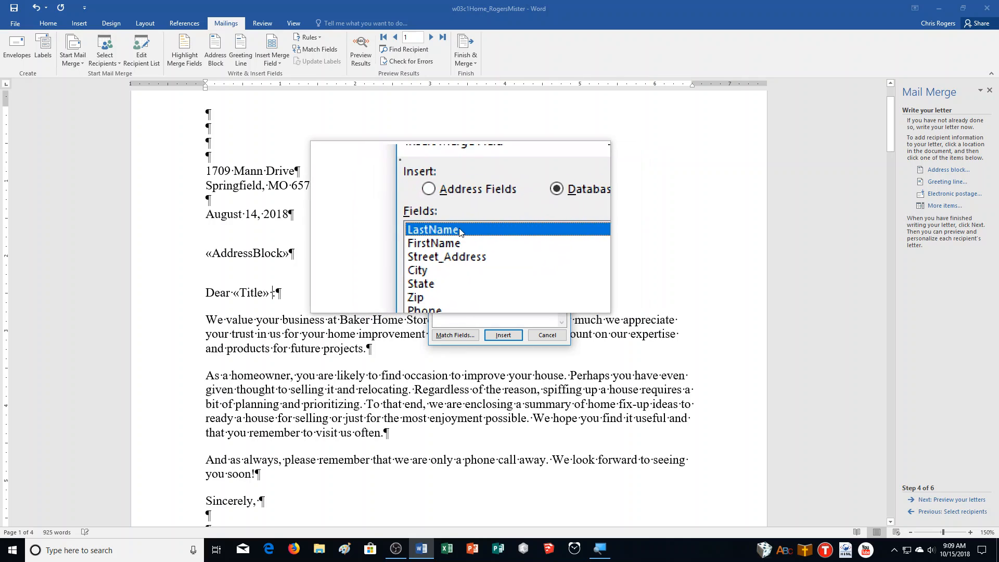
click(501, 337)
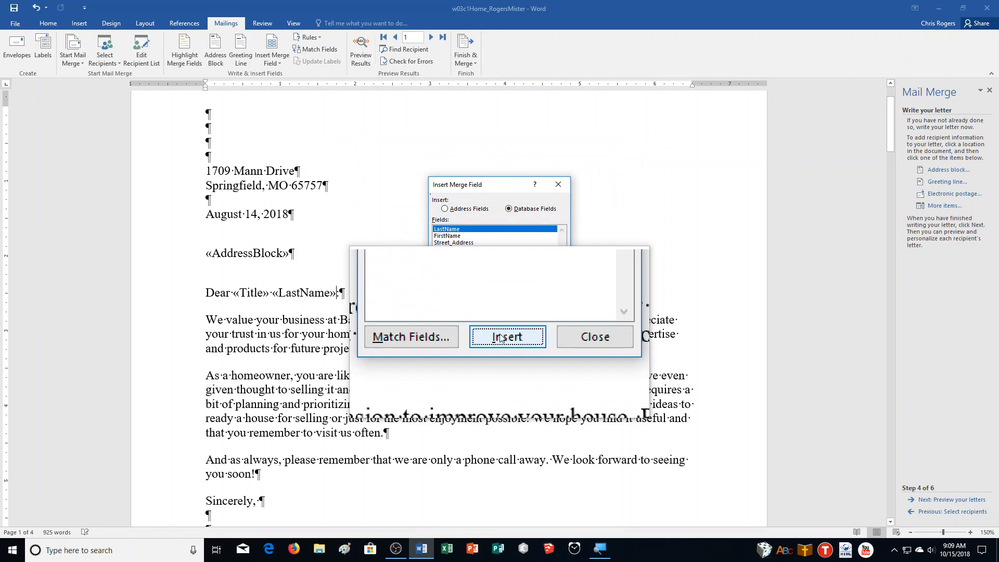
click(559, 338)
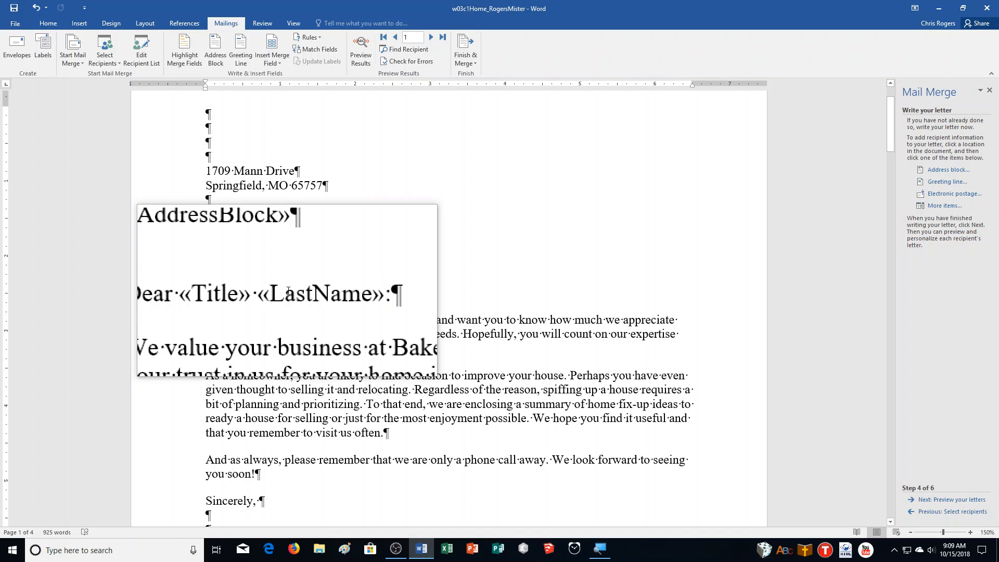
Replace the "Student Name" placeholder in the letter's signature block with the sender's full name.
scroll(648, 339, down, 3)
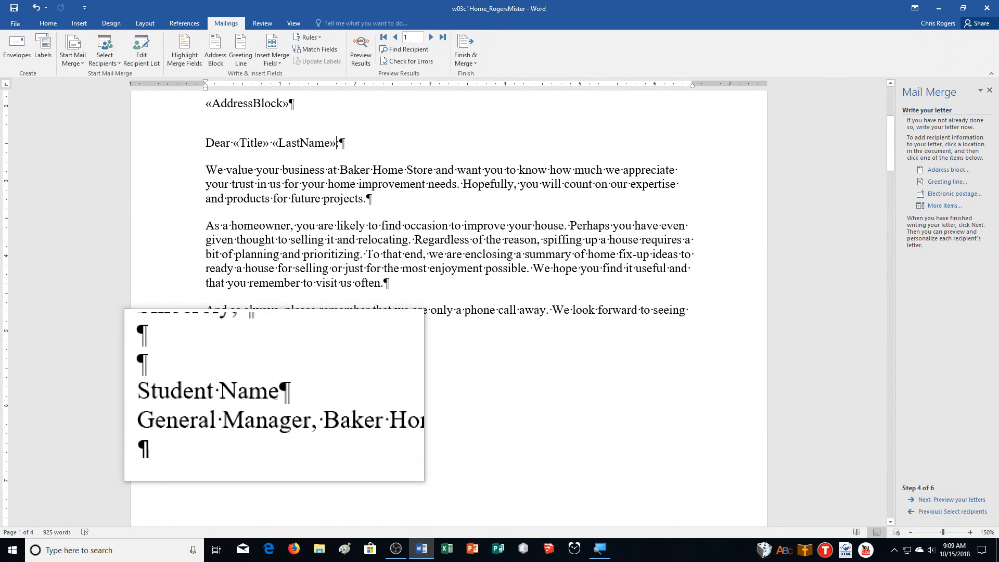
drag(276, 396, 214, 396)
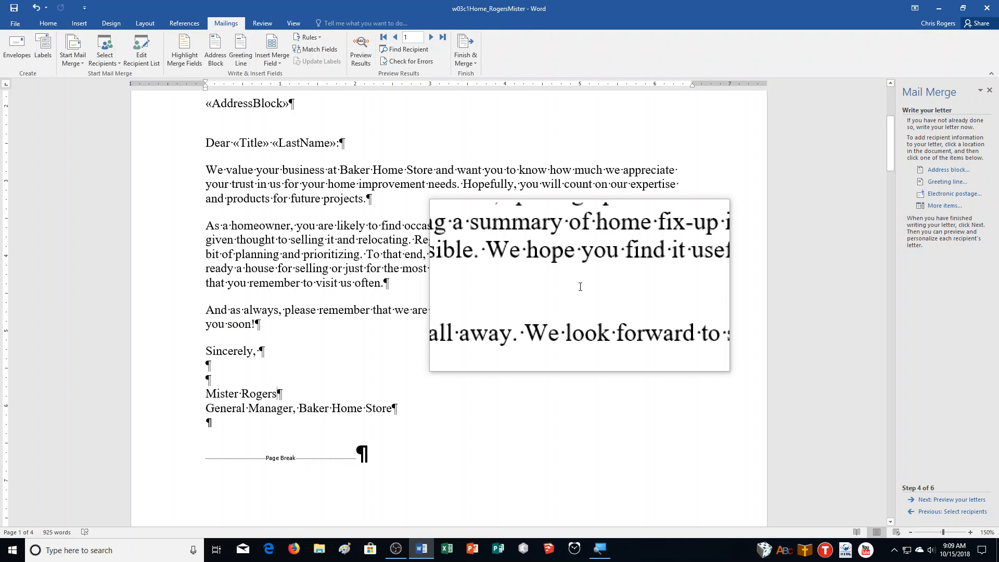
Set the line spacing of the address block field above the salutation to 1.0.
scroll(580, 287, up, 5)
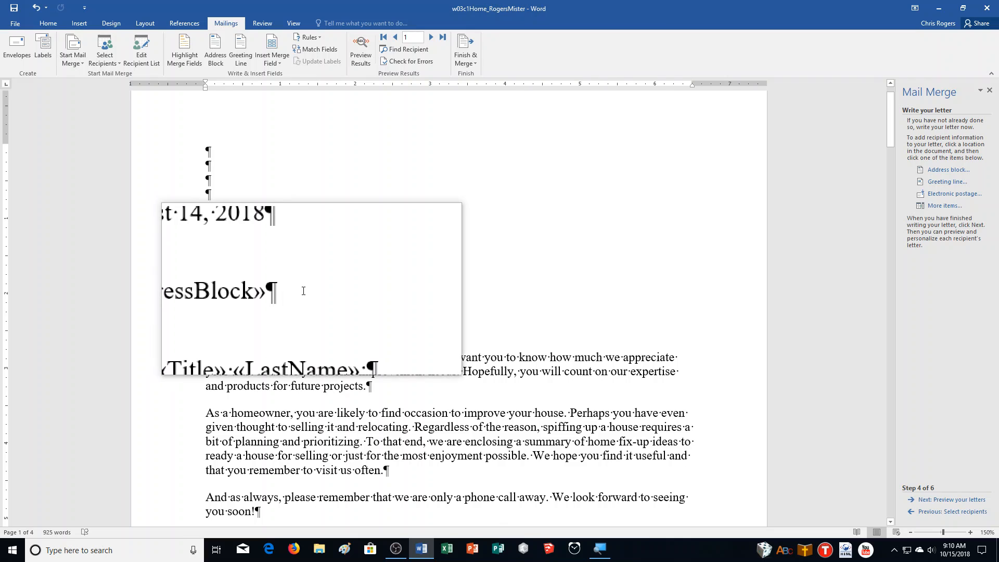
drag(291, 291, 196, 292)
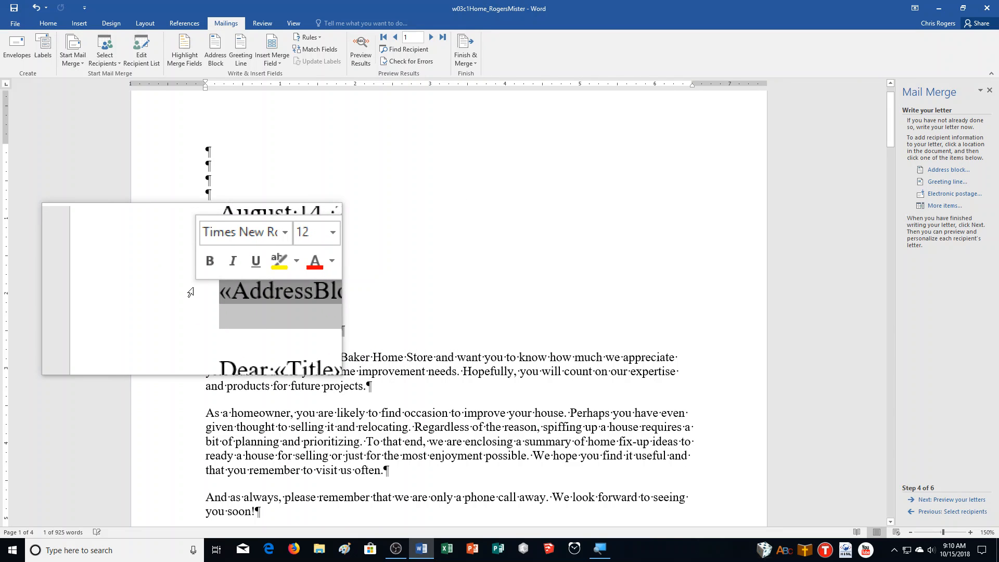
click(42, 22)
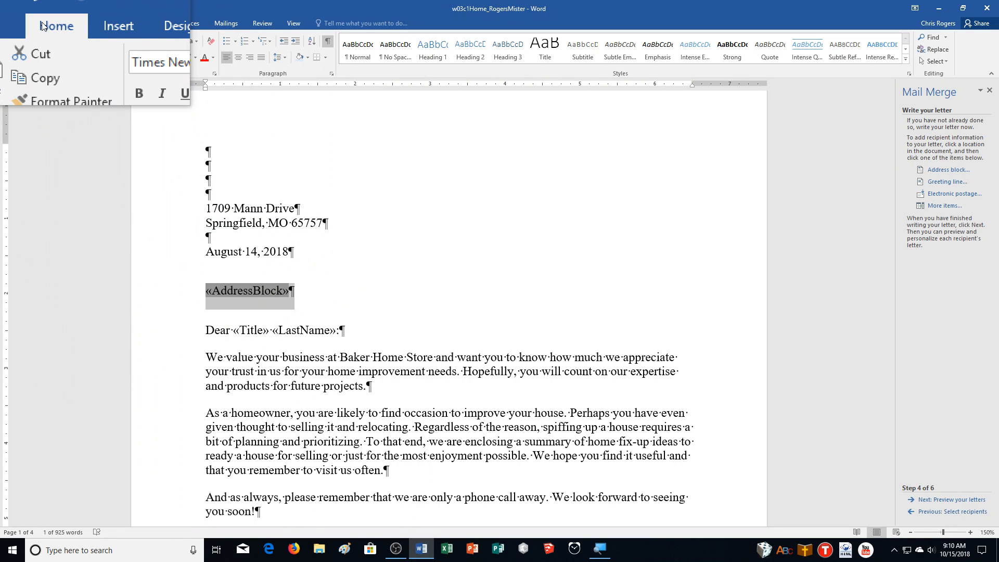
click(273, 58)
click(294, 71)
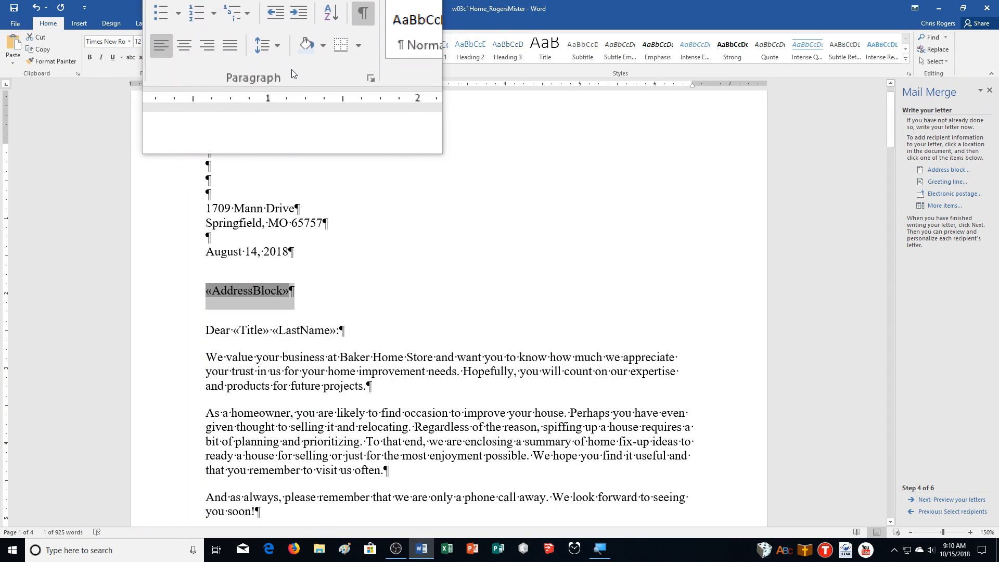
Advance to previewing the letters and apply 1.0 line spacing to all lines of the recipient's address.
click(960, 502)
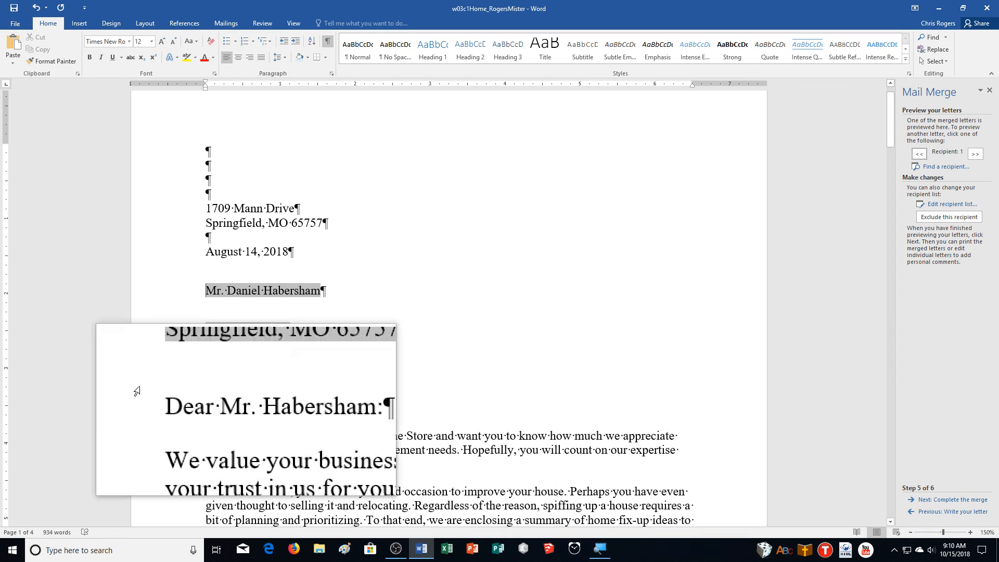
scroll(507, 419, down, 2)
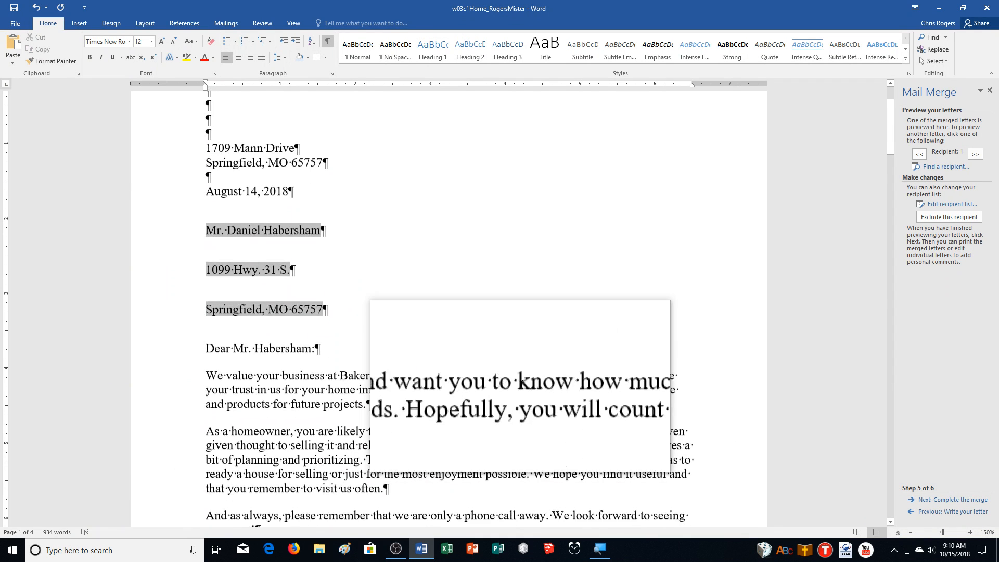
click(341, 294)
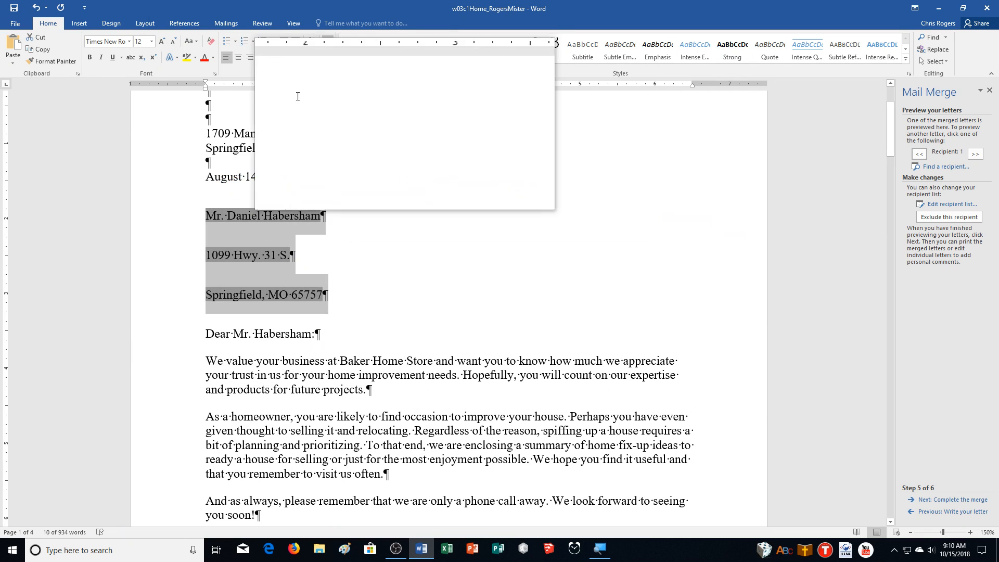
click(276, 59)
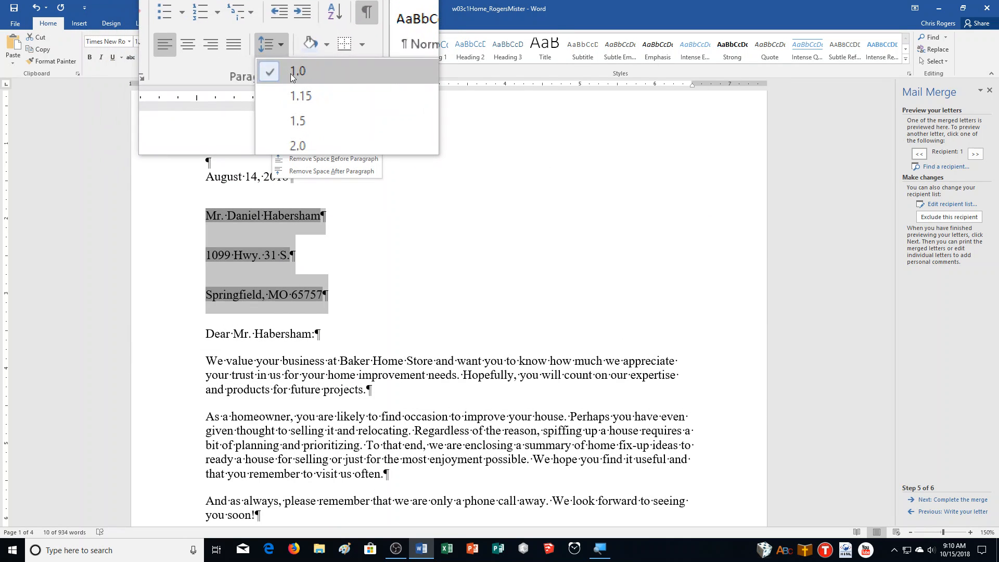
click(290, 74)
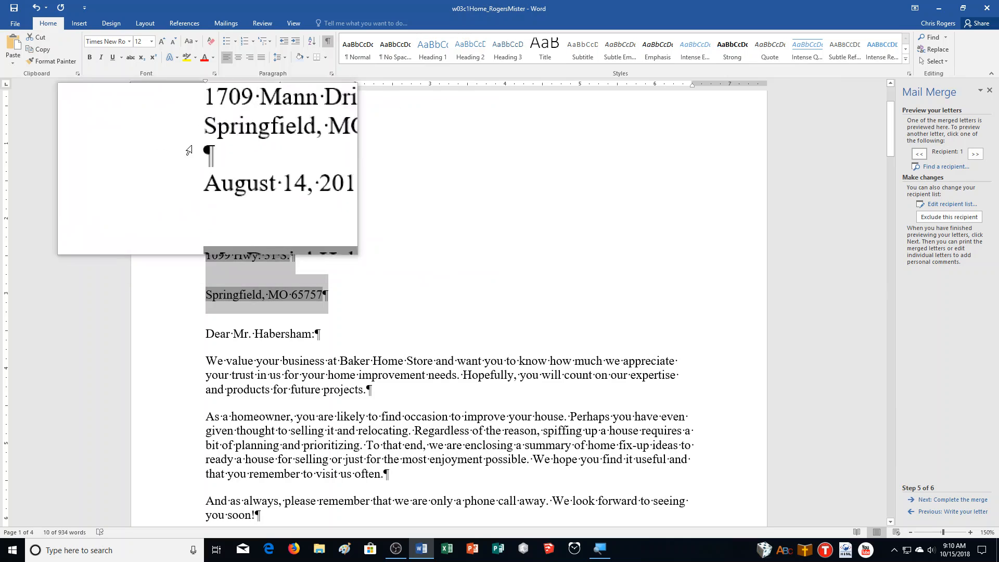
Set the paragraph spacing of the recipient's address lines to 0 pt before and 0 pt after.
click(145, 23)
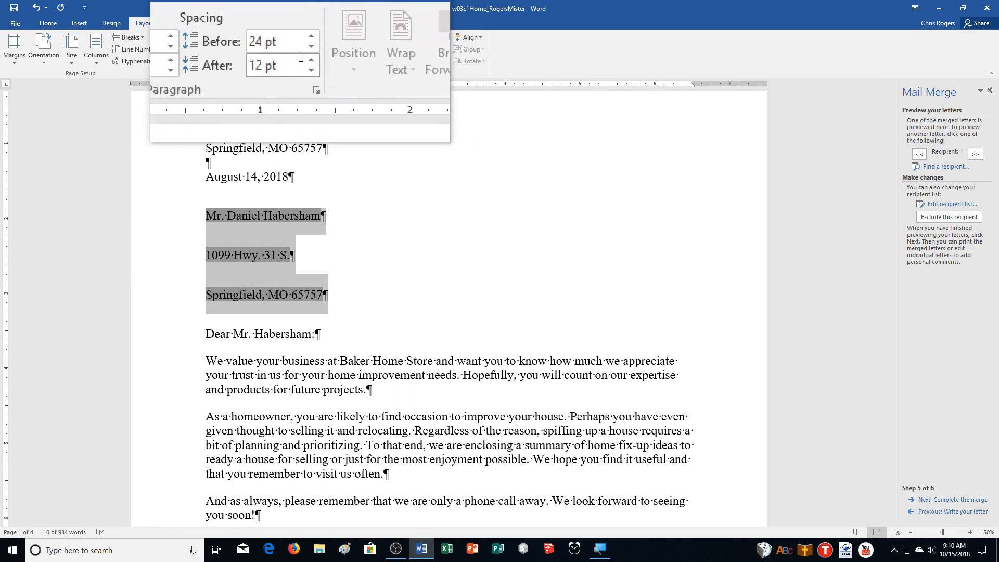
click(312, 69)
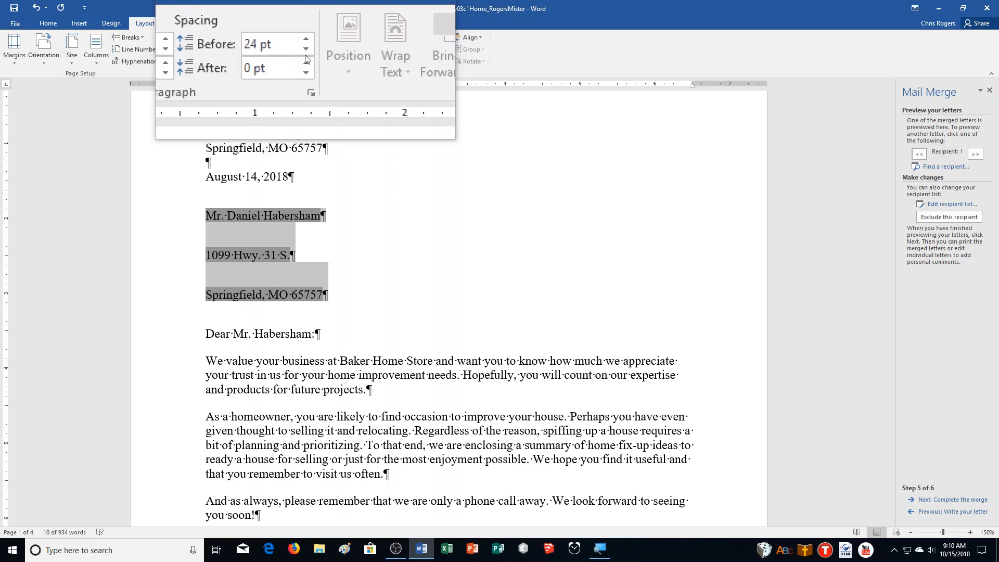
click(306, 55)
click(306, 57)
click(306, 57)
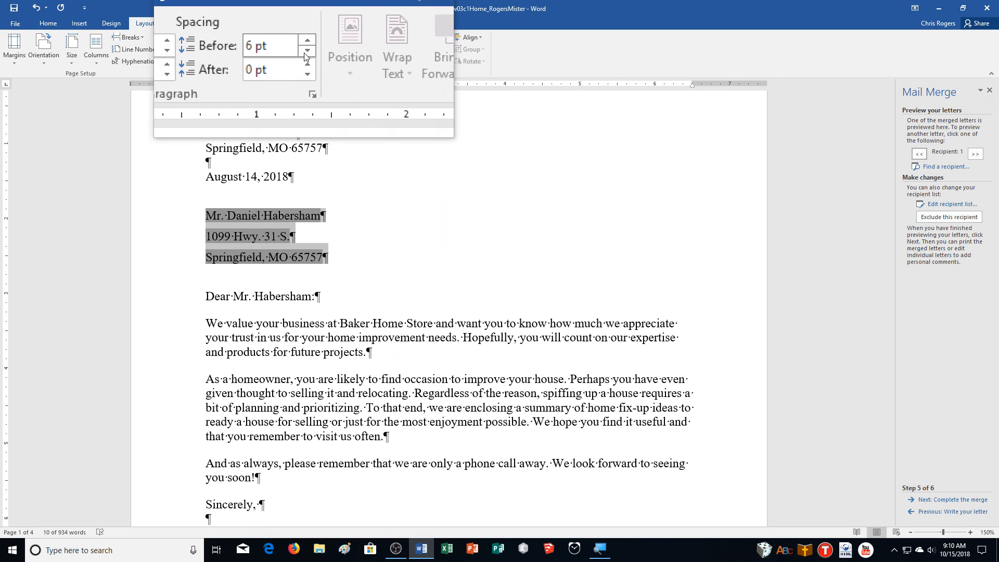
click(306, 56)
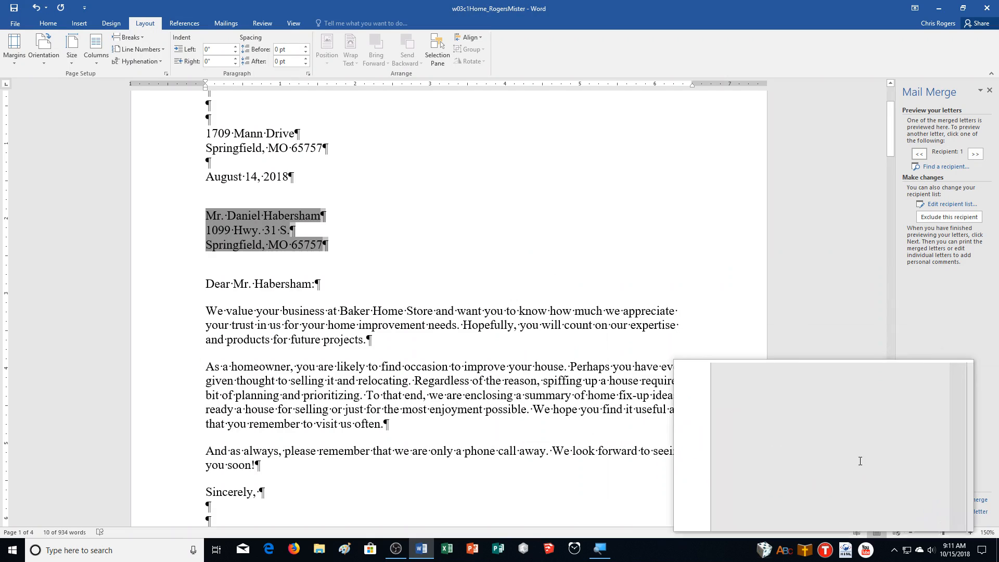
Complete the merge and generate individual letters for all records in a new document.
click(983, 507)
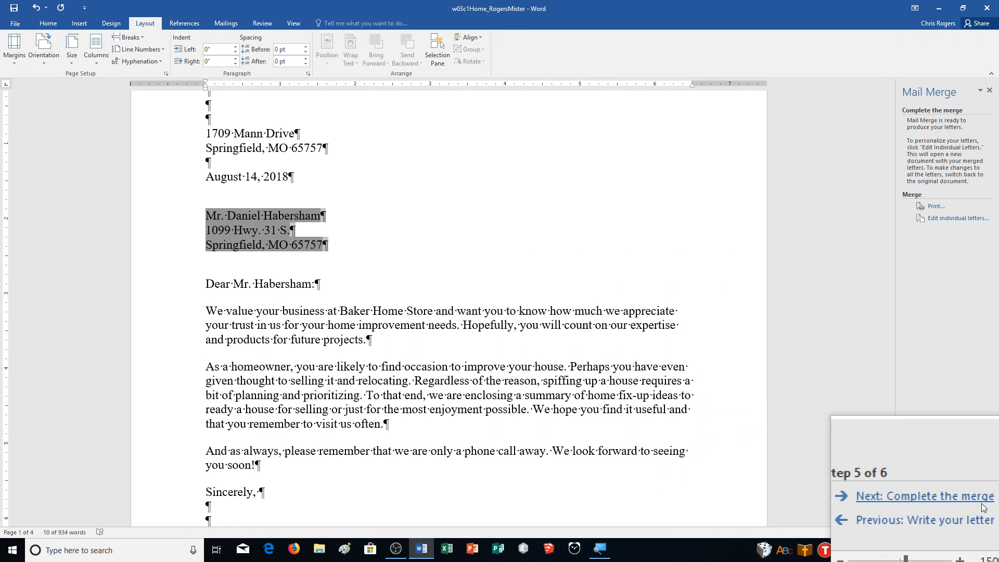
click(969, 218)
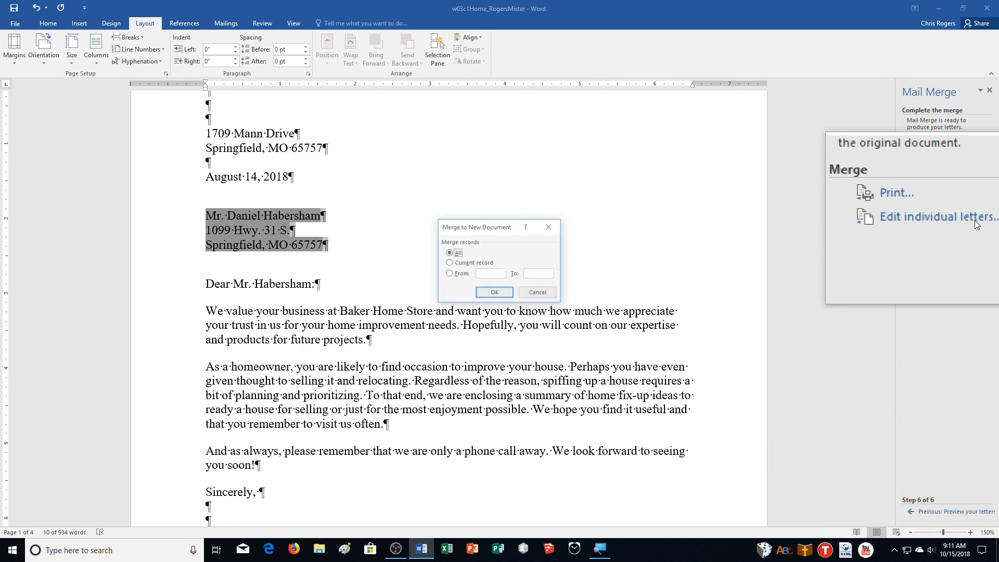
click(497, 293)
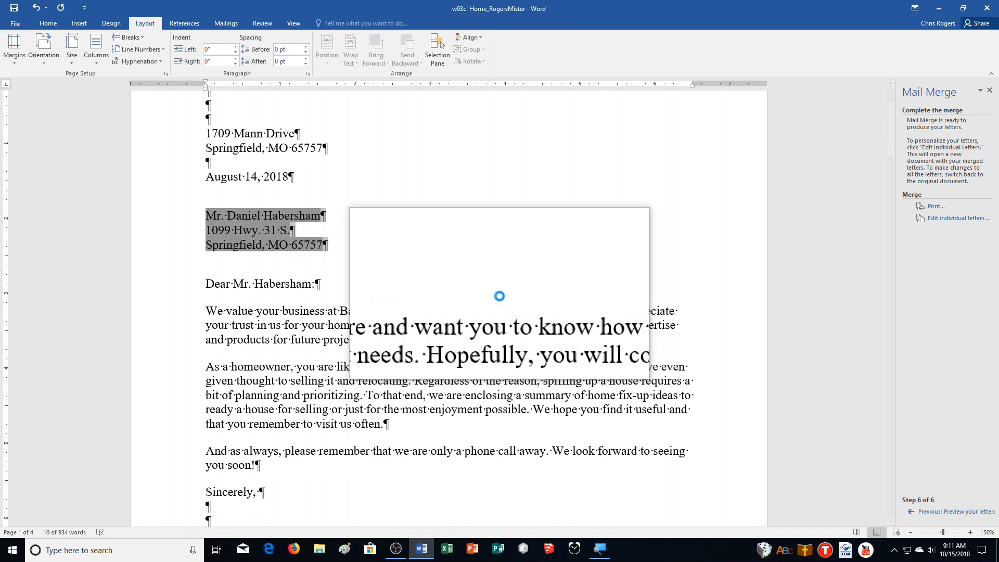
Review the merged document through to its last page, examining each letter's address, salutation, signature and attached home improvement tips.
scroll(777, 338, down, 3)
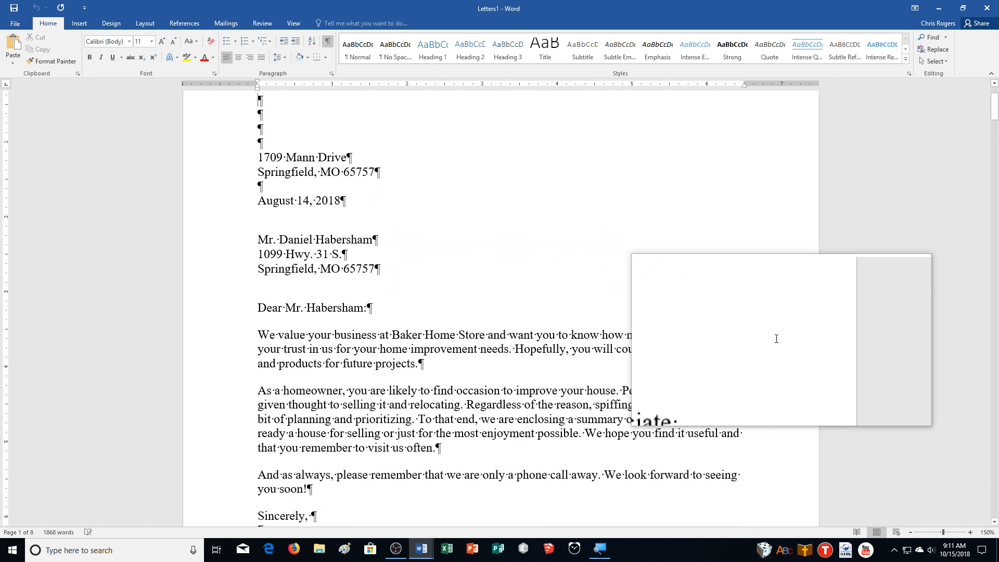
scroll(778, 337, down, 12)
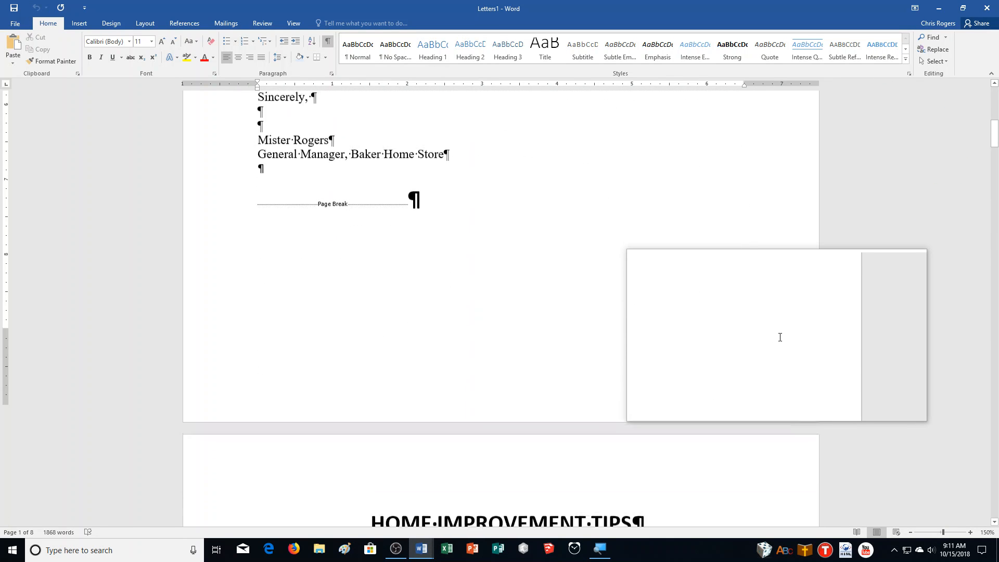
scroll(780, 337, down, 20)
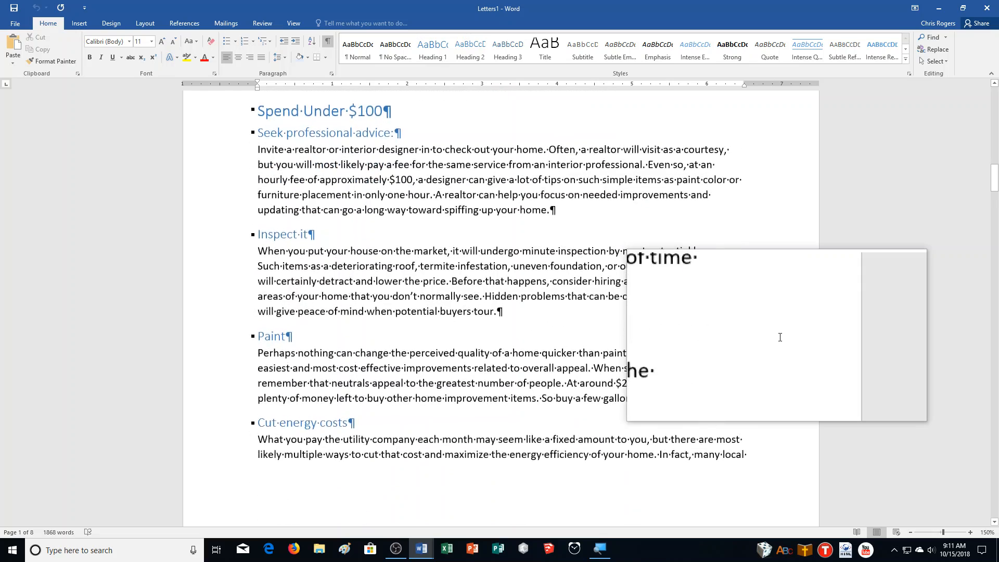
scroll(780, 337, down, 20)
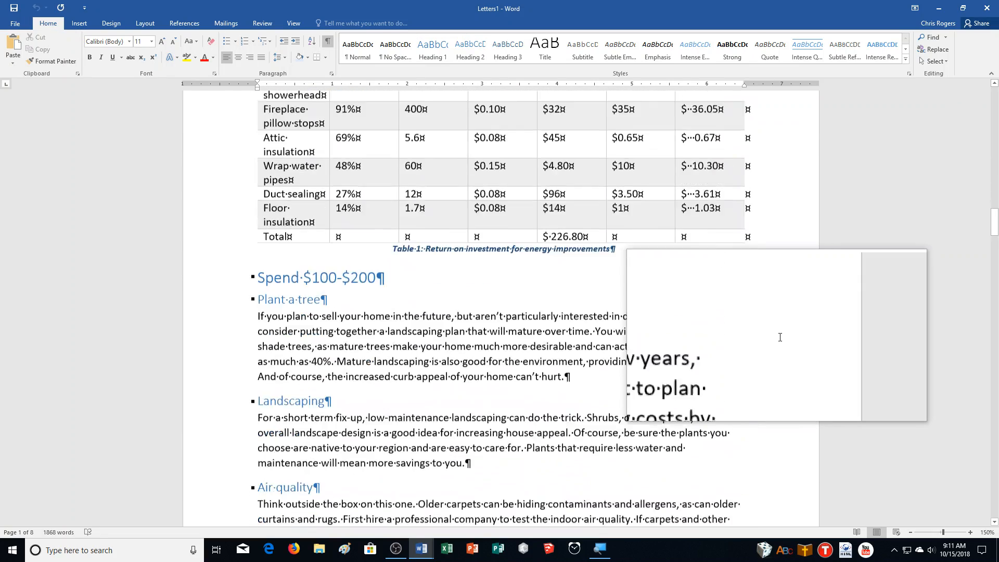
scroll(780, 337, down, 20)
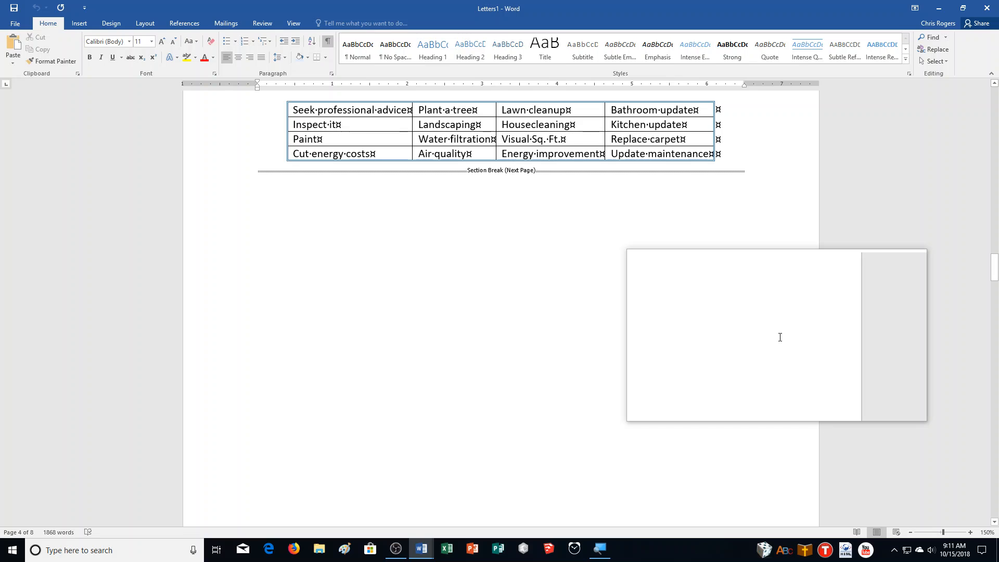
scroll(780, 338, down, 5)
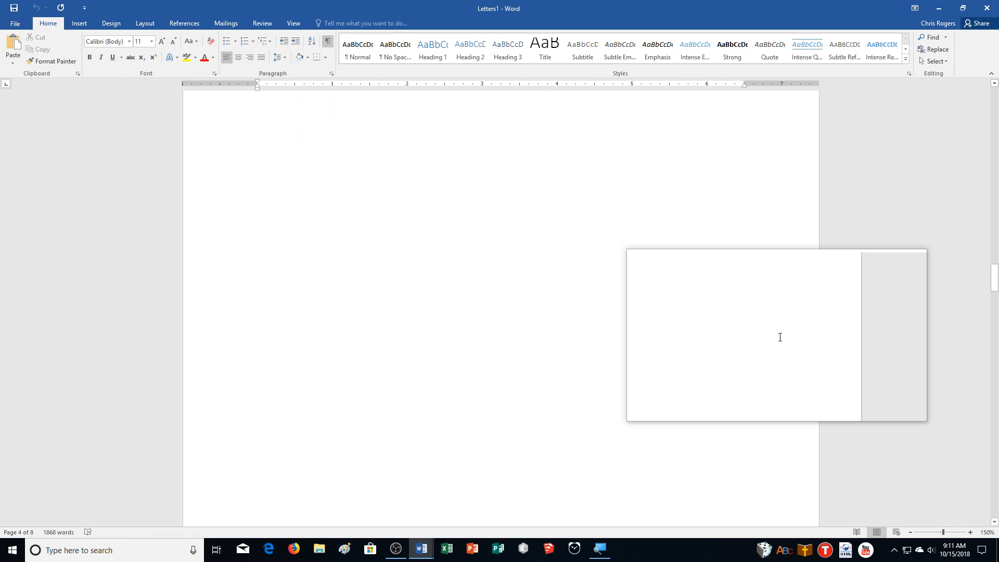
scroll(780, 336, down, 5)
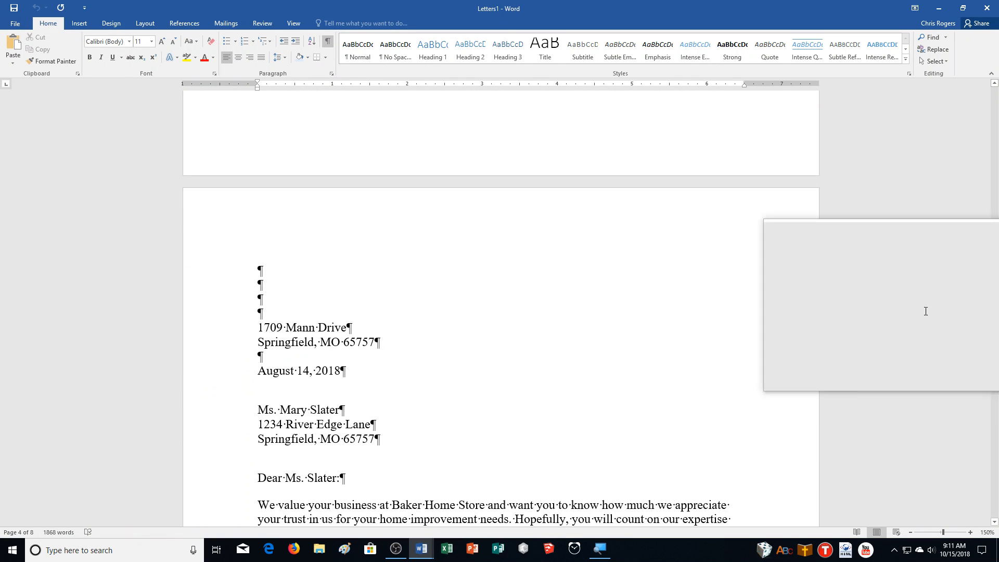
scroll(899, 312, down, 8)
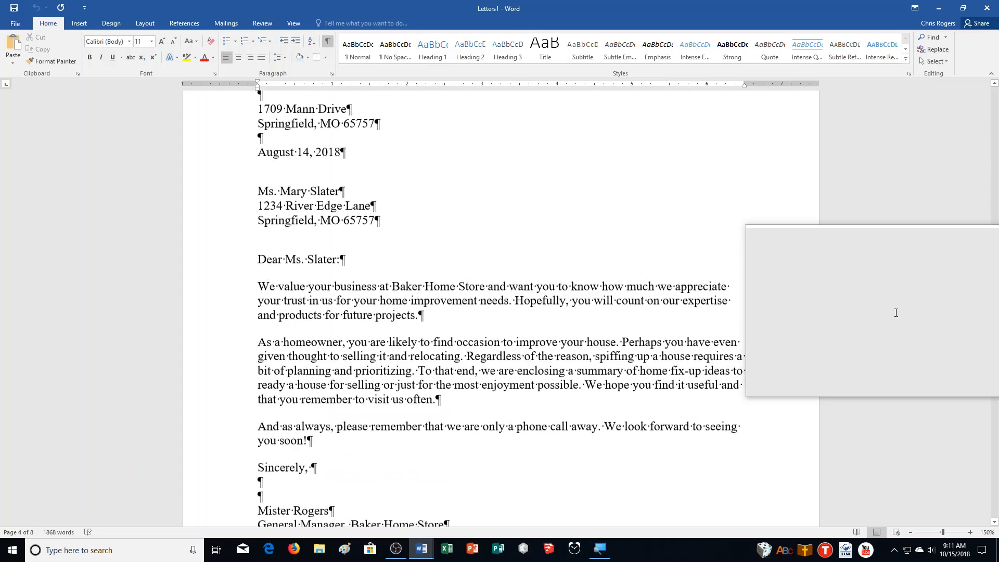
scroll(896, 312, down, 10)
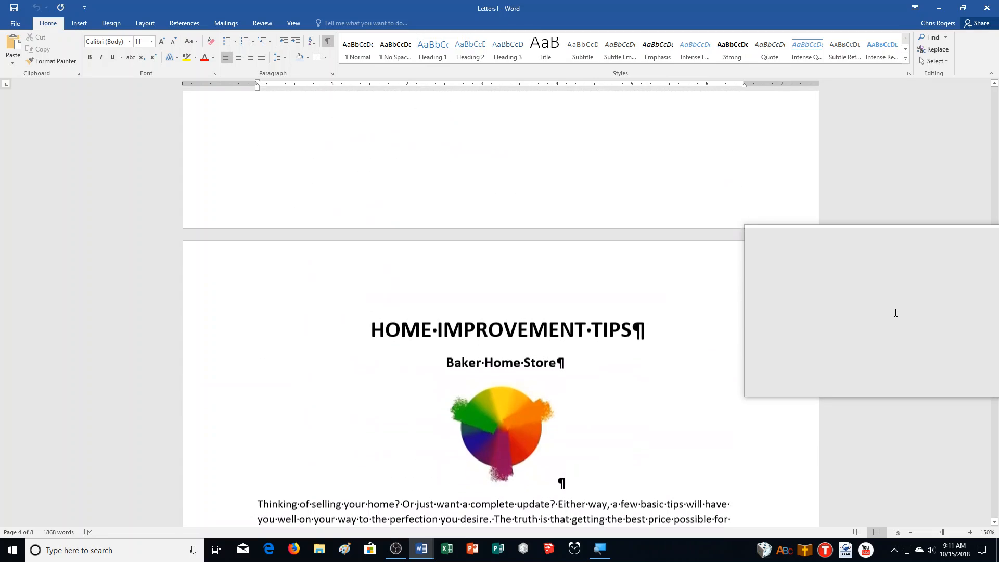
scroll(895, 312, down, 18)
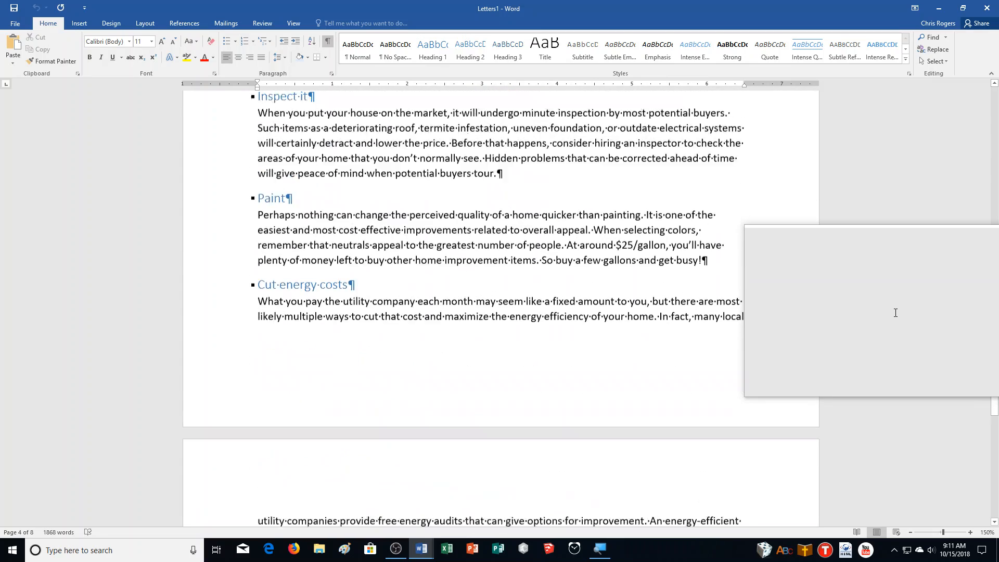
scroll(895, 312, down, 15)
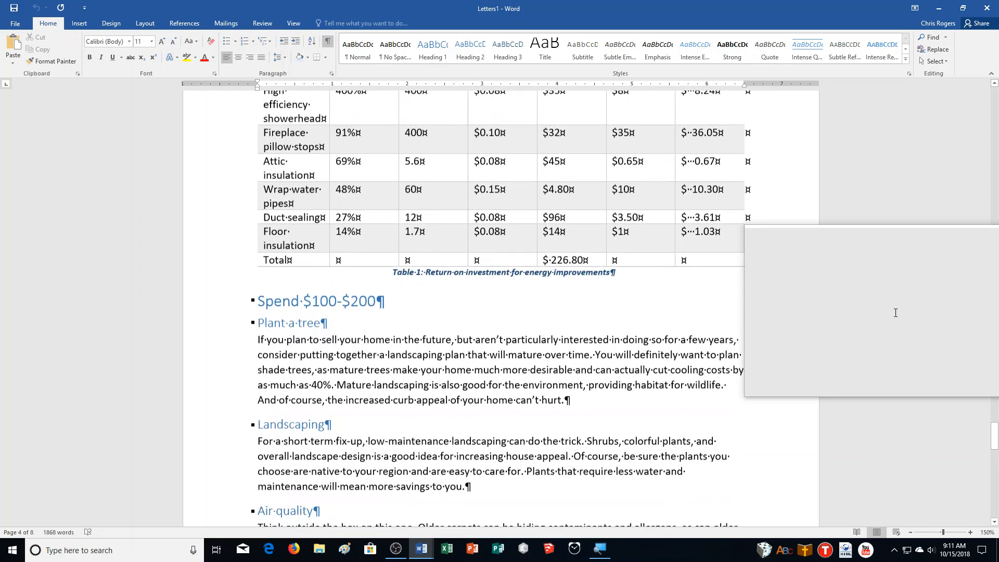
scroll(896, 312, down, 14)
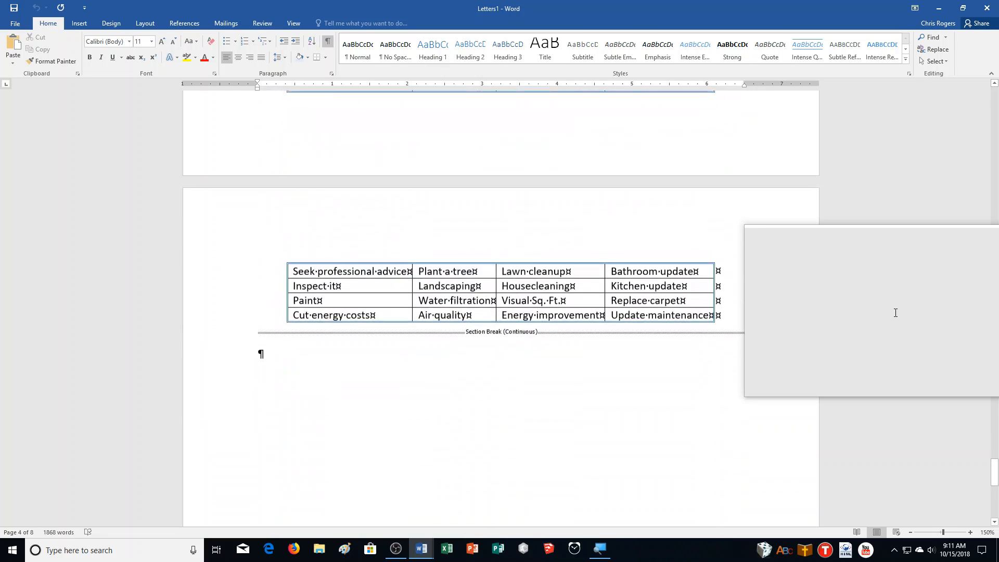
scroll(895, 312, down, 12)
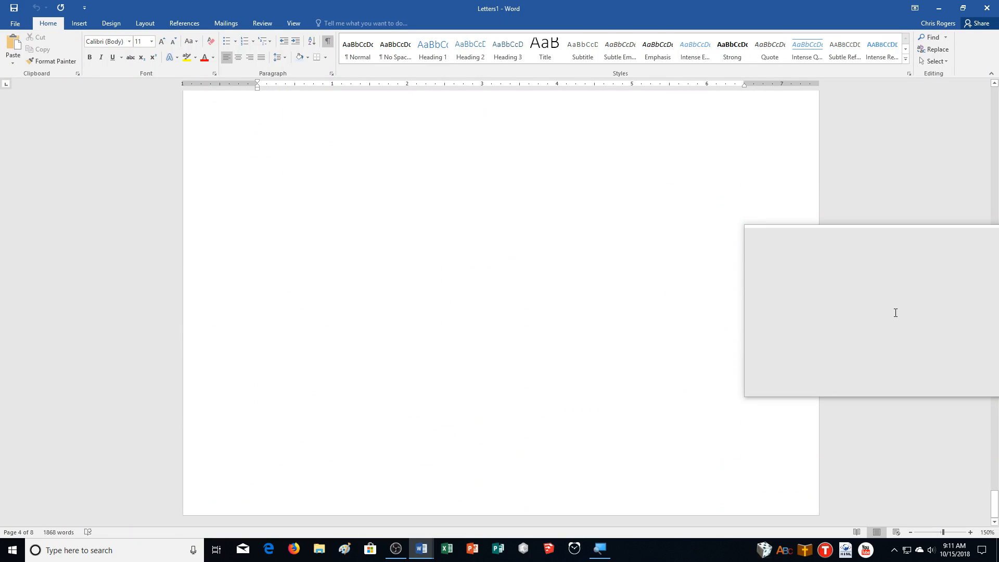
Save the merged letters in the CA Demonstration folder under Documents, named w03c1HomeMerge_ followed by the student's last and first name.
key(F12)
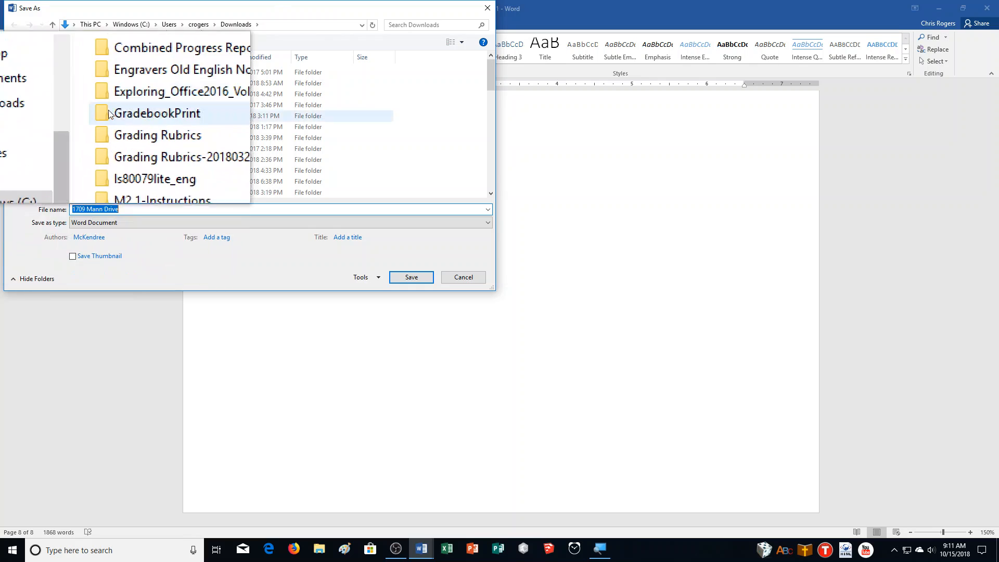
click(29, 99)
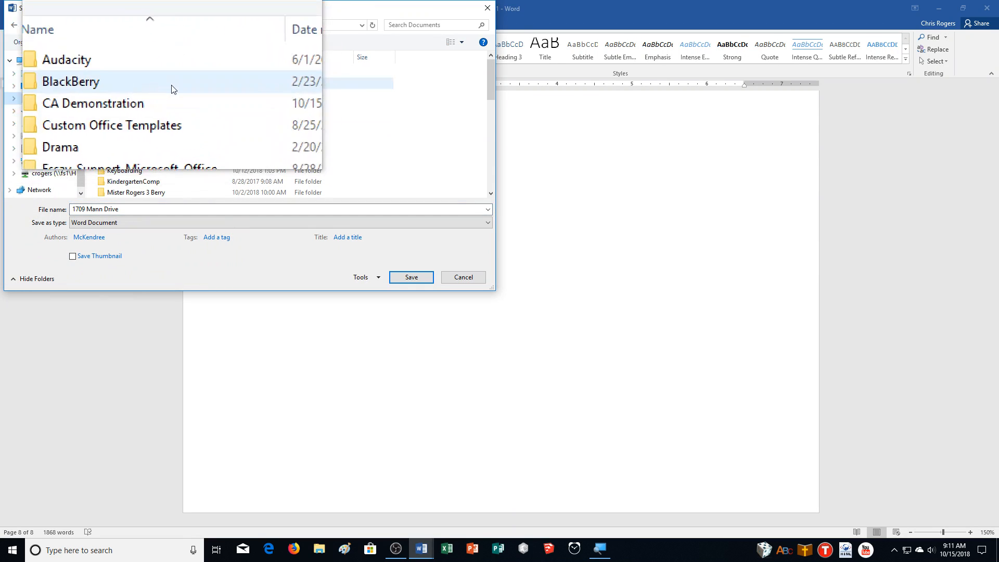
double_click(124, 96)
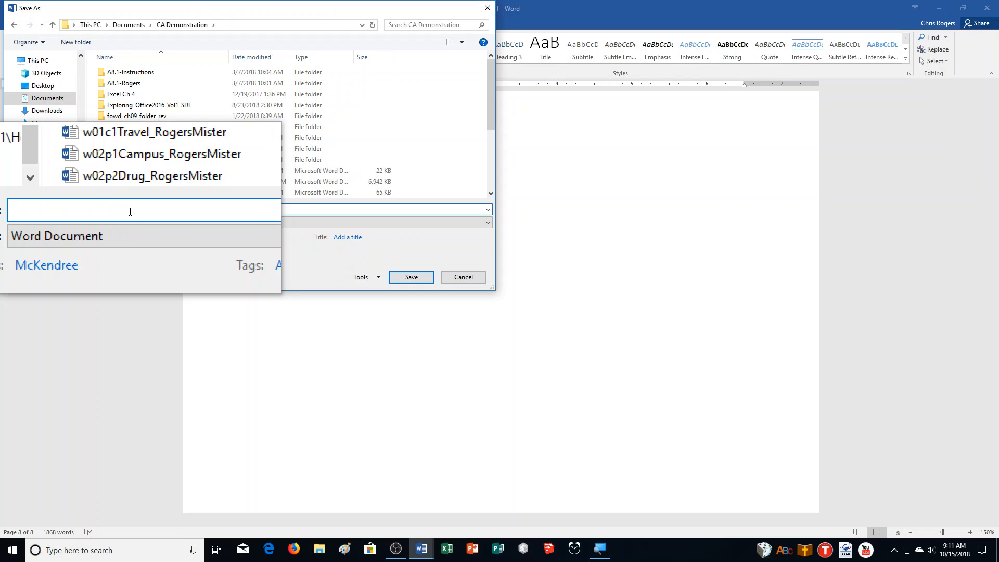
text(w03c1)
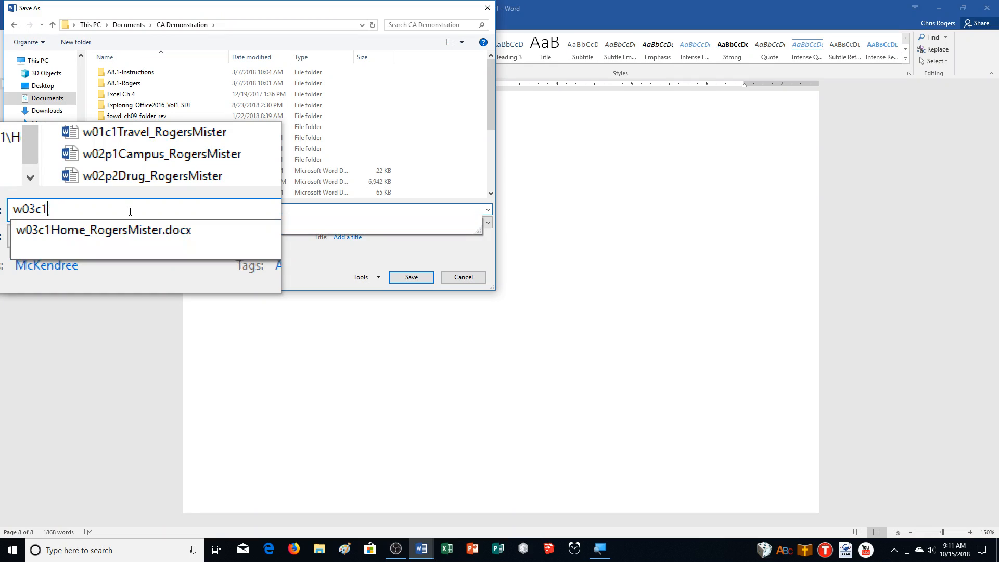
text(HomeMerge_RogersMister)
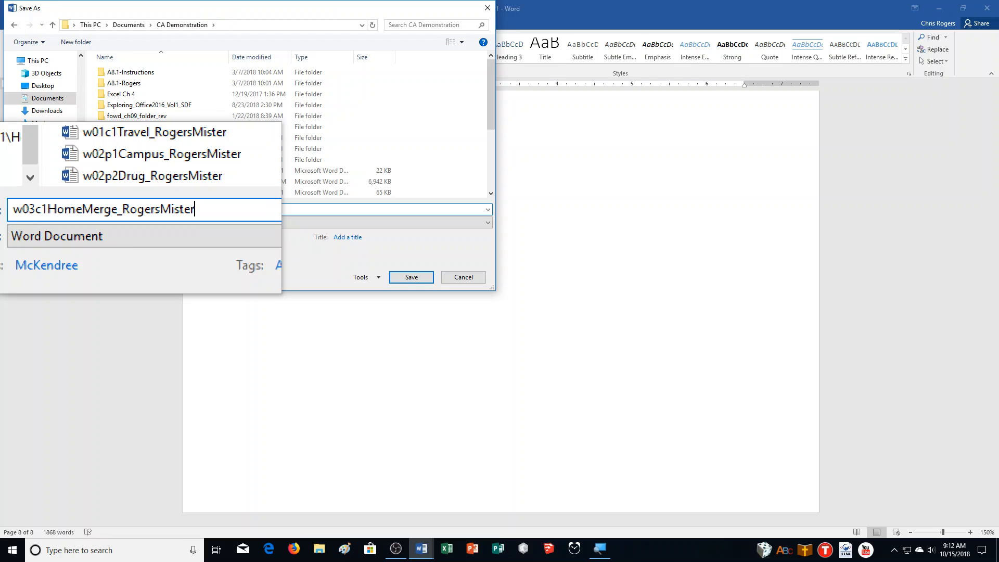
click(401, 279)
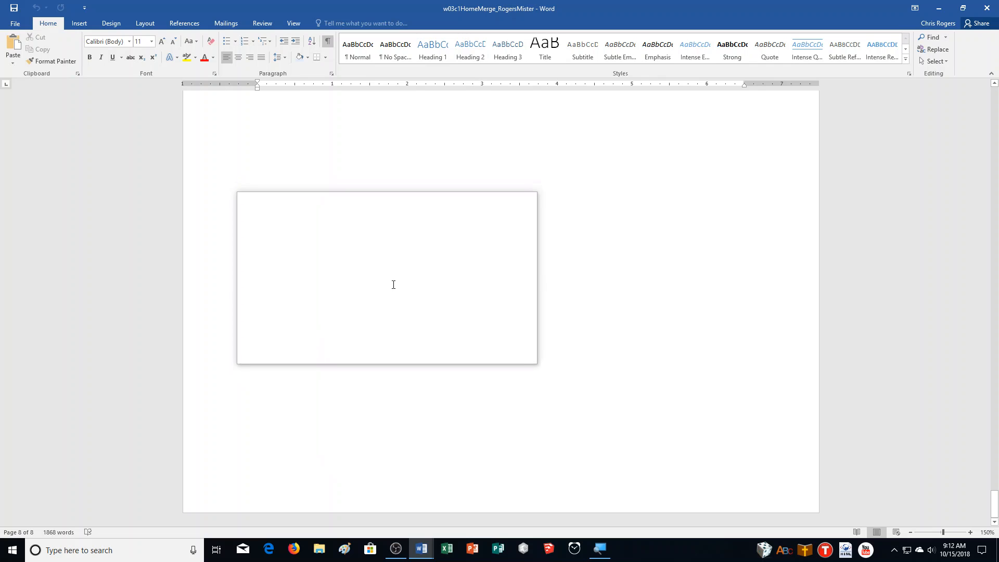
scroll(482, 301, up, 1)
scroll(483, 298, up, 3)
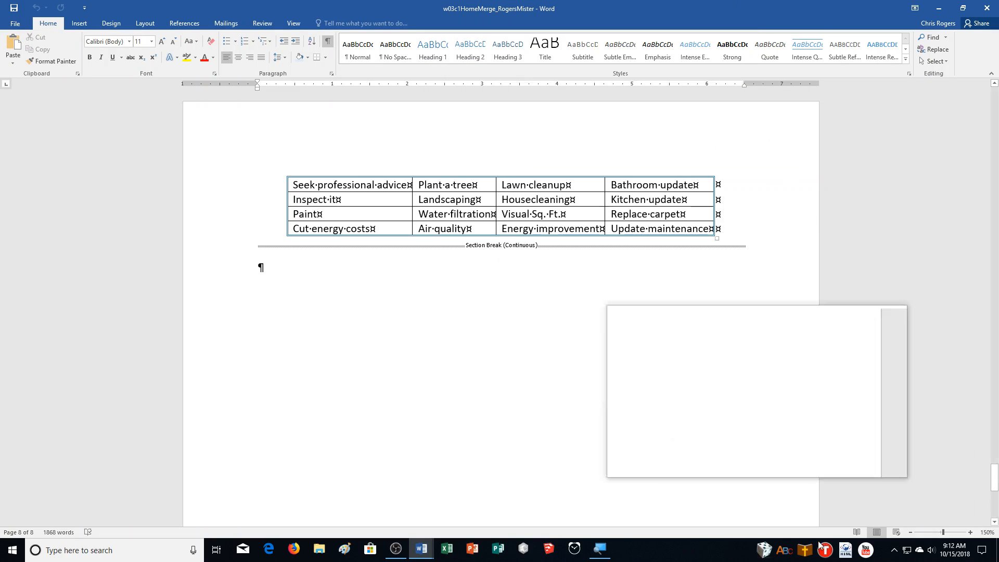
click(893, 552)
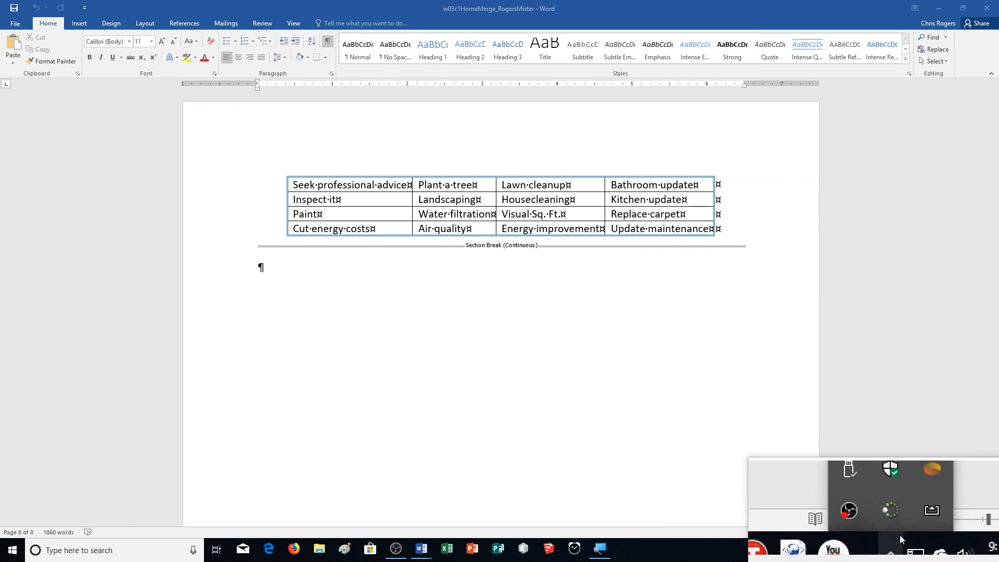